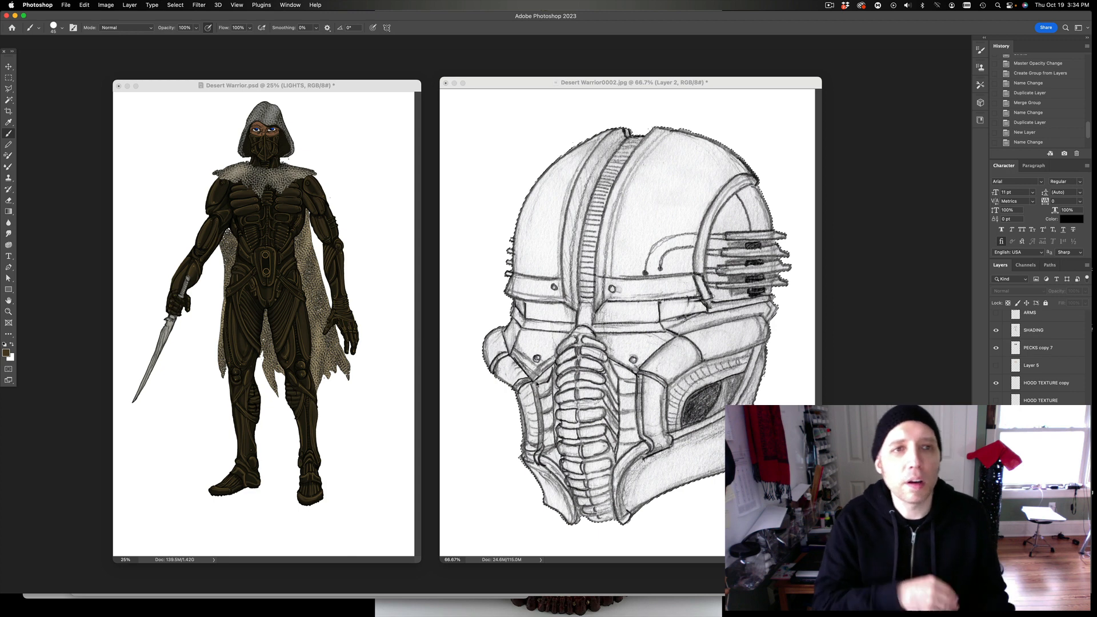
In Desert Warrior.psd, hide the base color layers, PECKS copy 7, HOOD TEXTURE copy and the cape texture layer.
drag(374, 85, 375, 81)
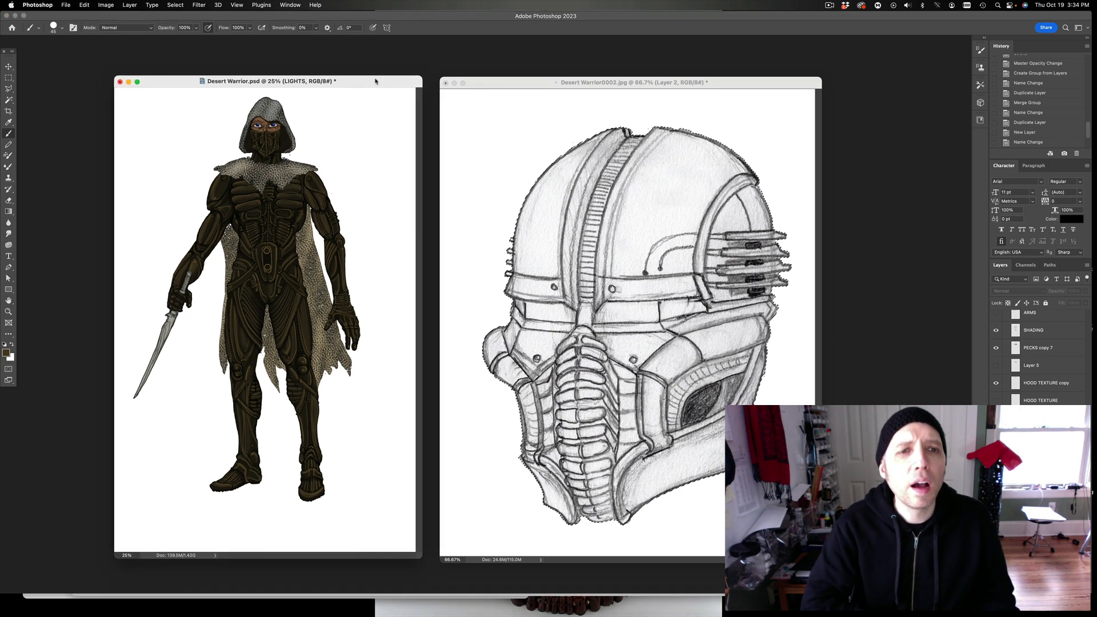
mouse_move(537, 83)
mouse_down()
mouse_move(555, 84)
mouse_move(533, 82)
mouse_up()
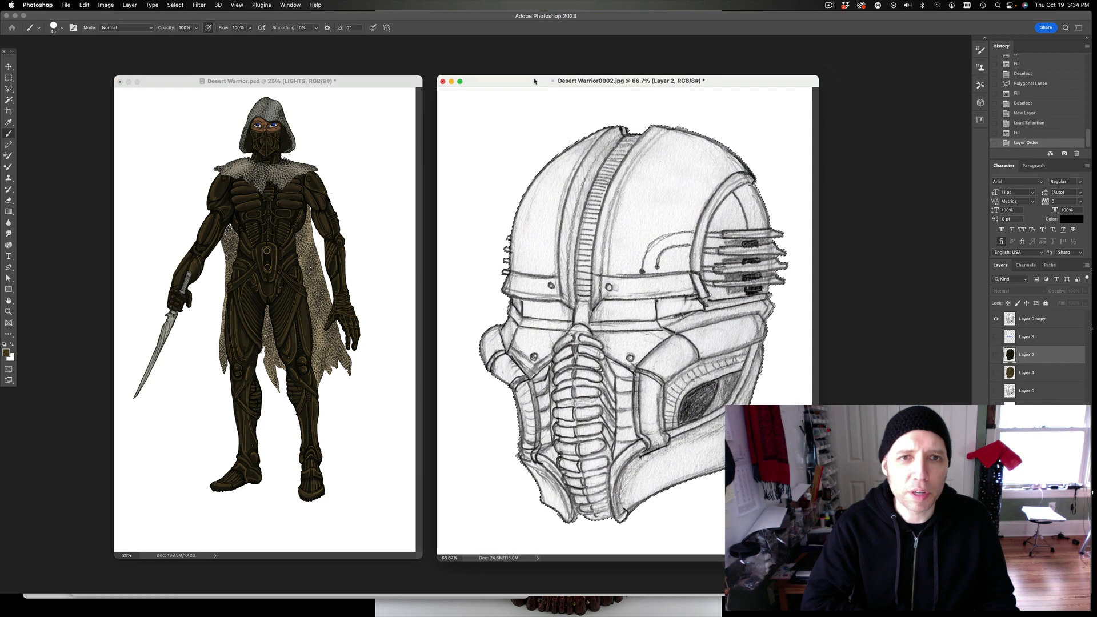
click(372, 83)
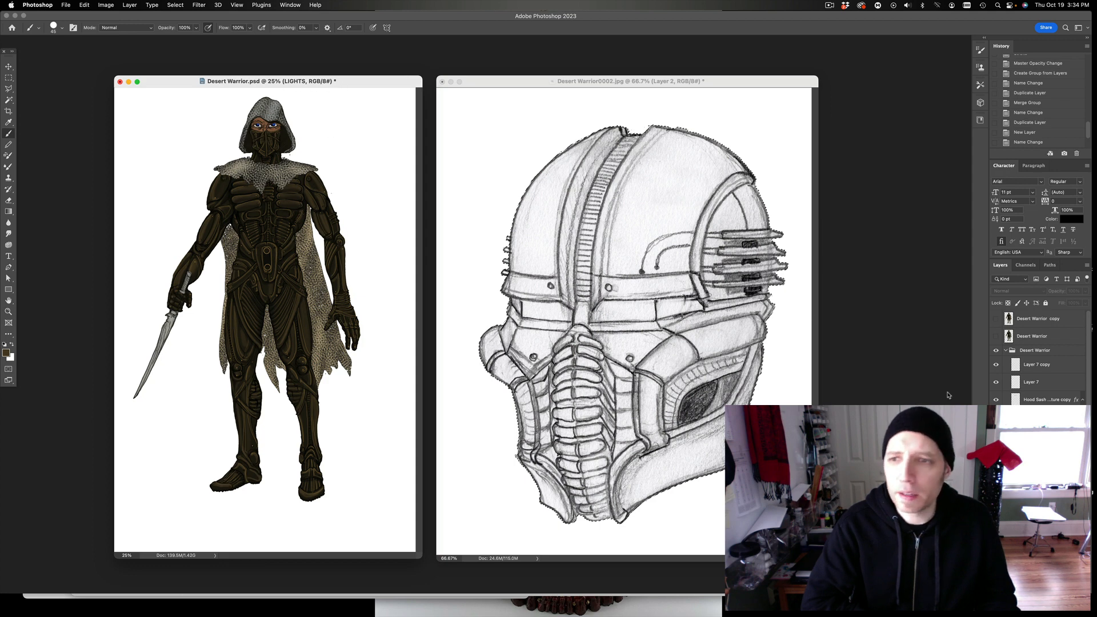
scroll(1037, 360, down, 5)
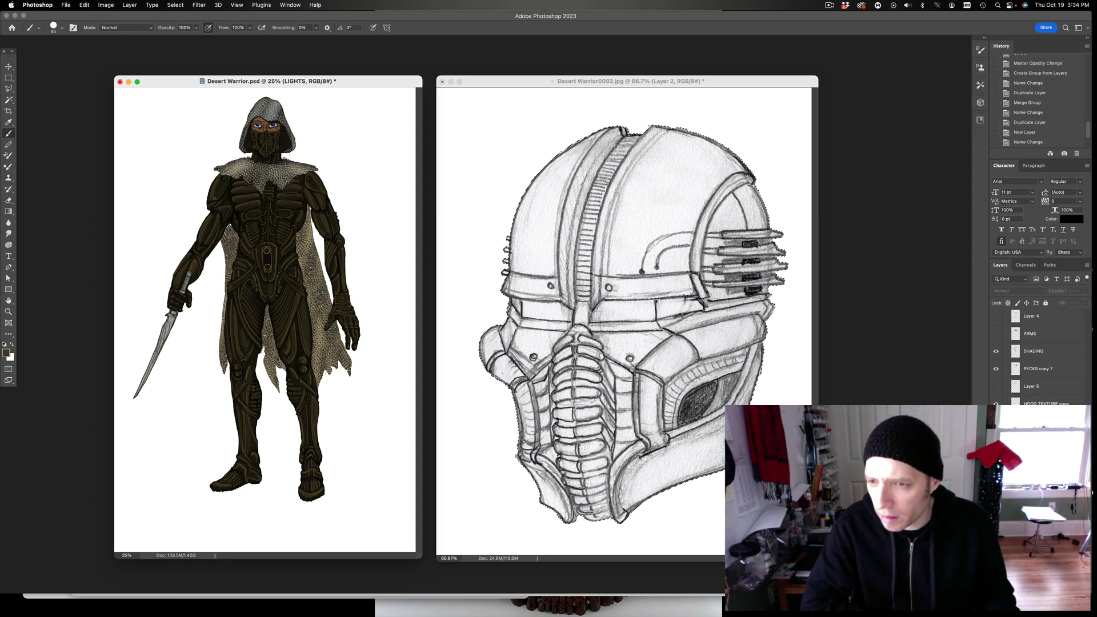
drag(995, 421, 996, 572)
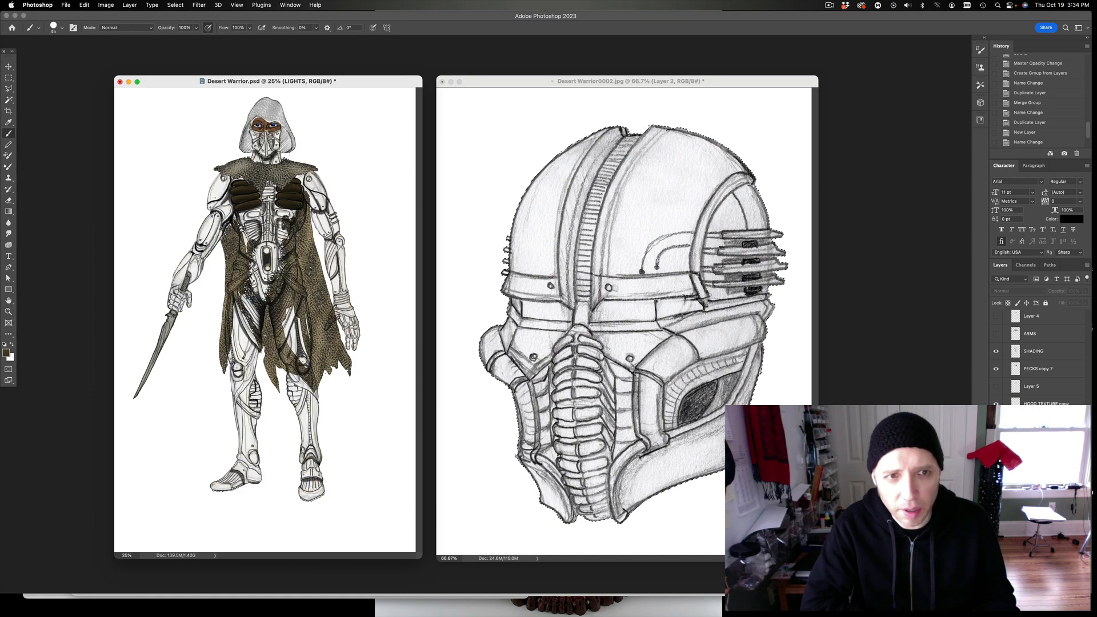
click(995, 368)
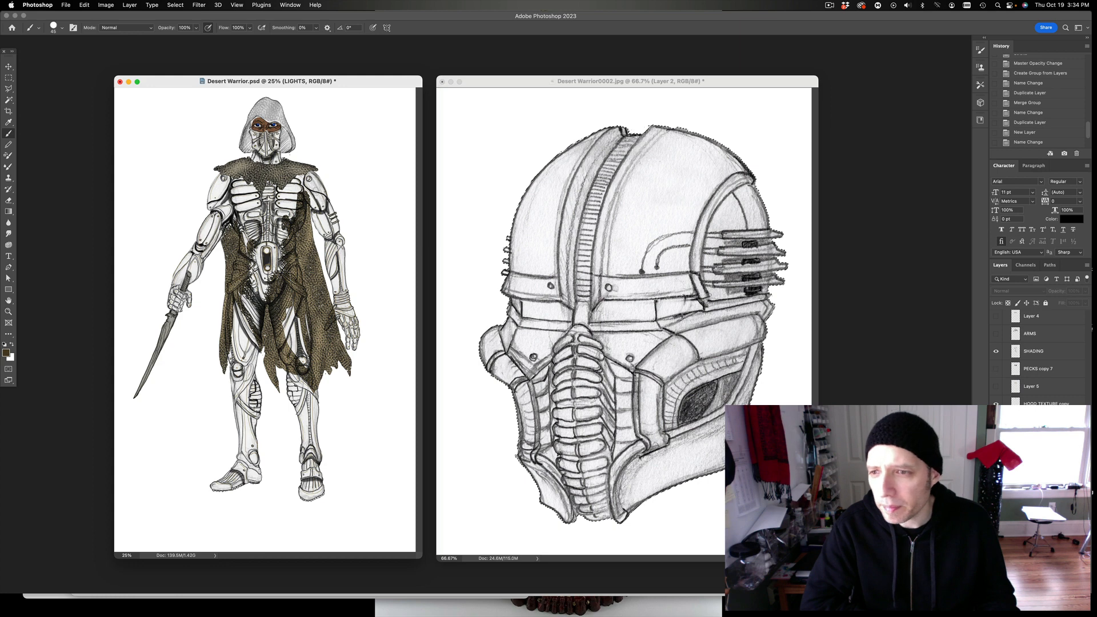
click(995, 403)
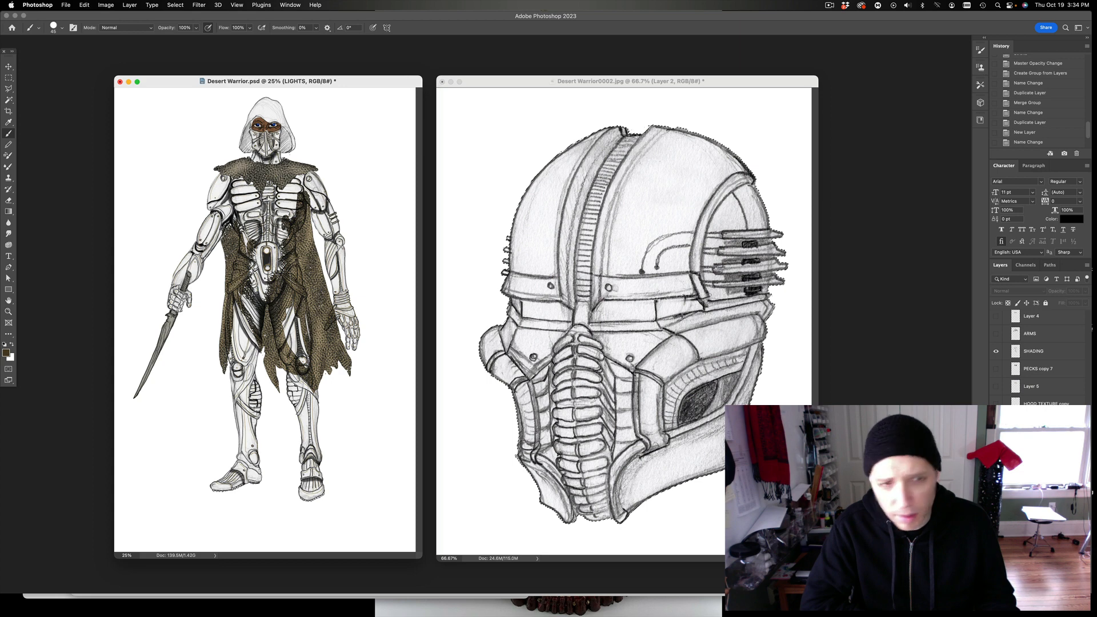
click(995, 421)
Hide the Hood Sash Texture layer and its copy so only the figure's line art remains around the shoulders.
scroll(997, 365, up, 3)
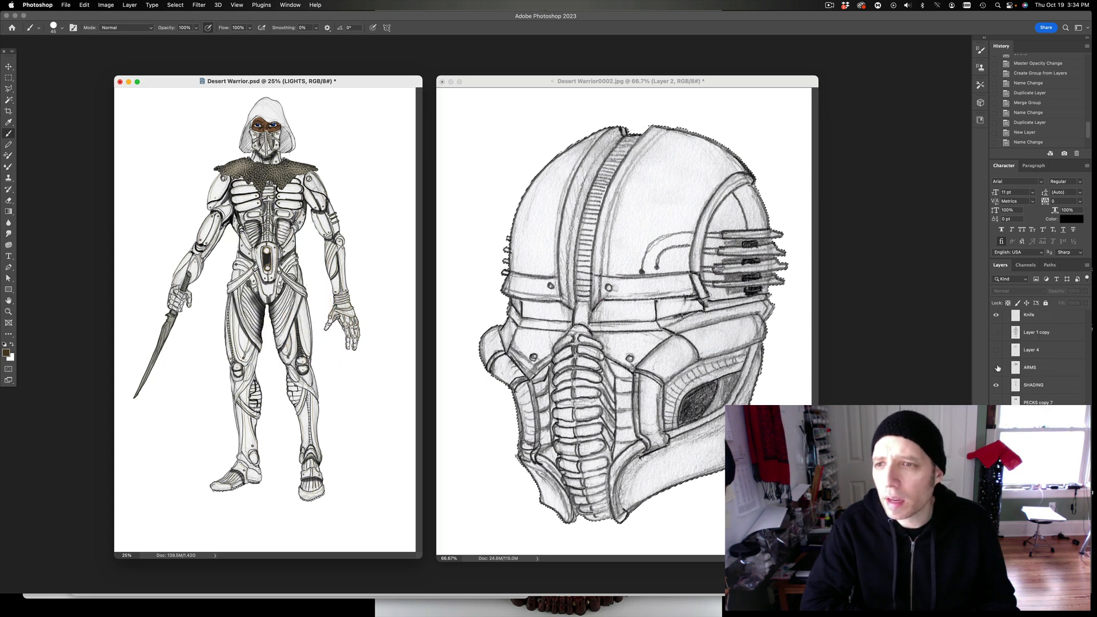
scroll(999, 342, up, 2)
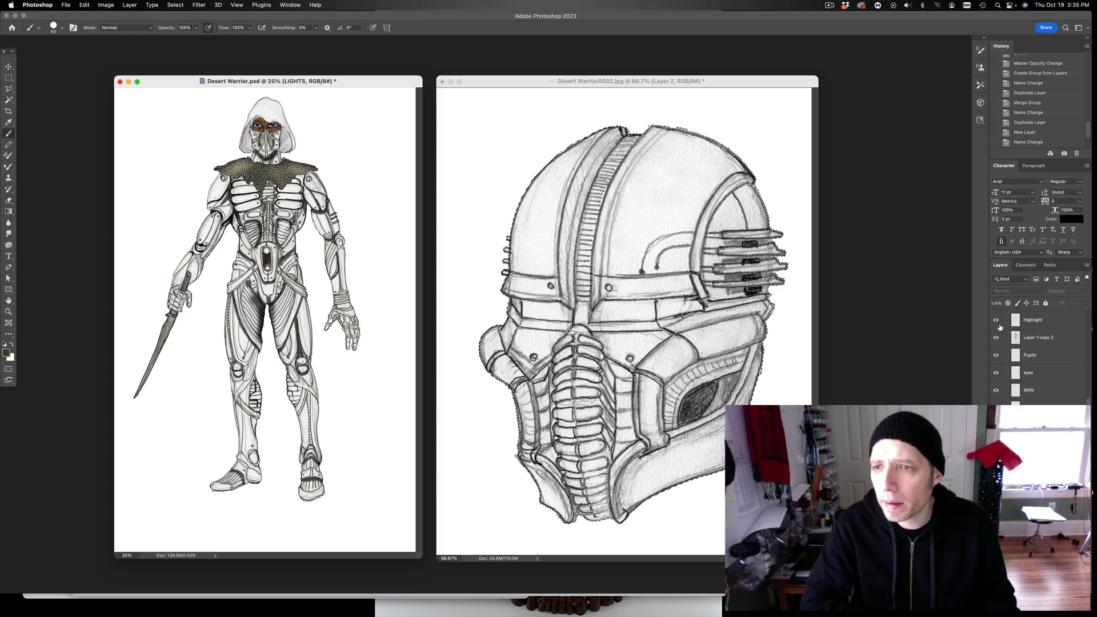
scroll(998, 348, up, 3)
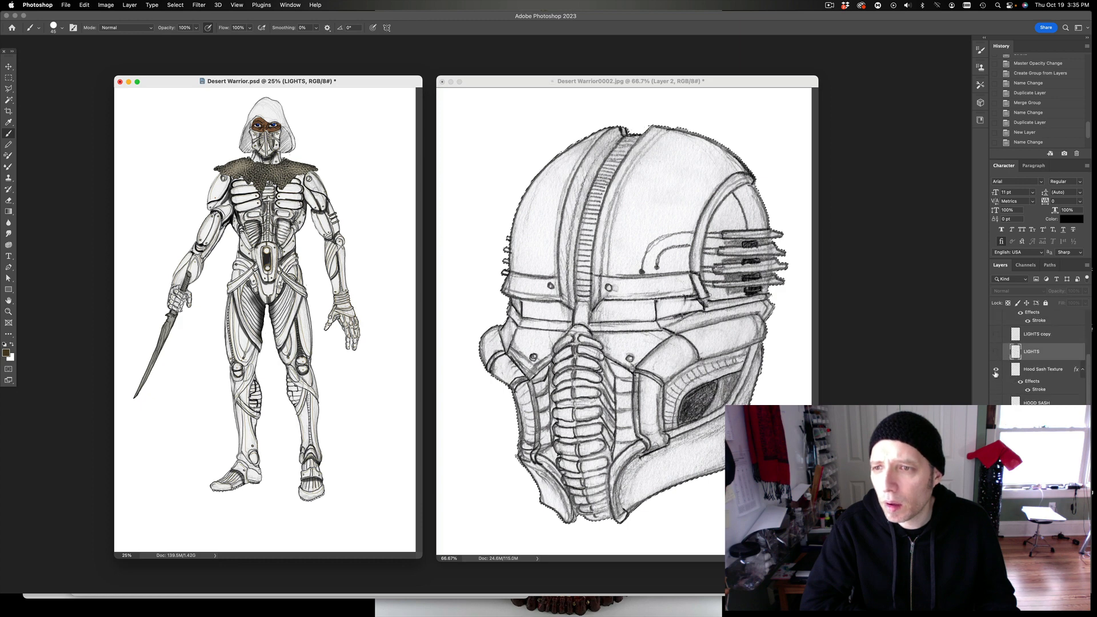
click(996, 373)
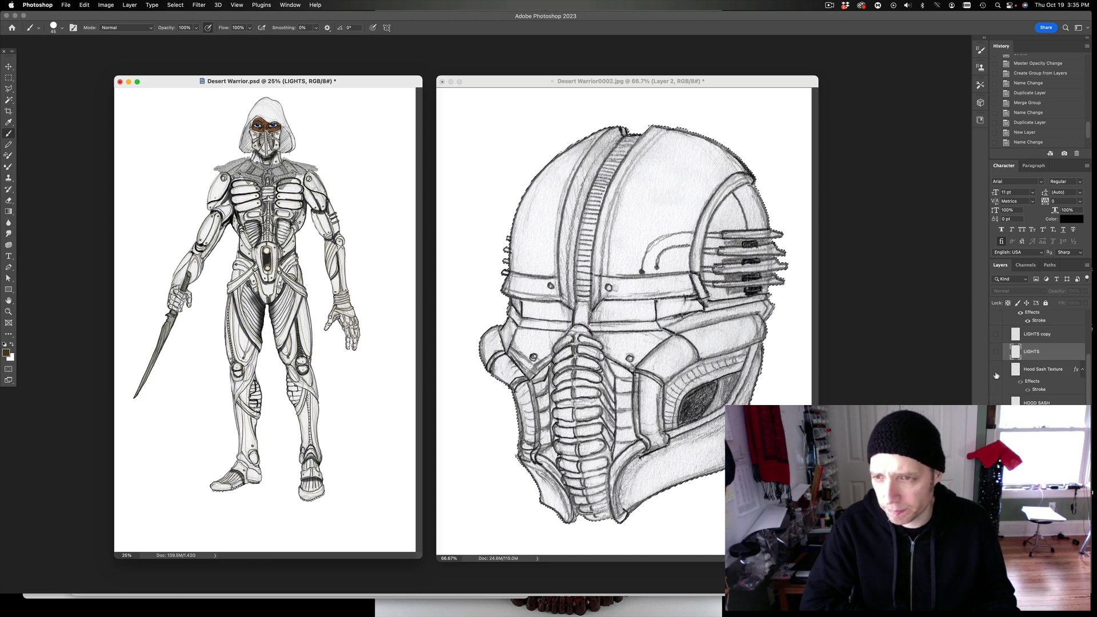
scroll(997, 380, up, 3)
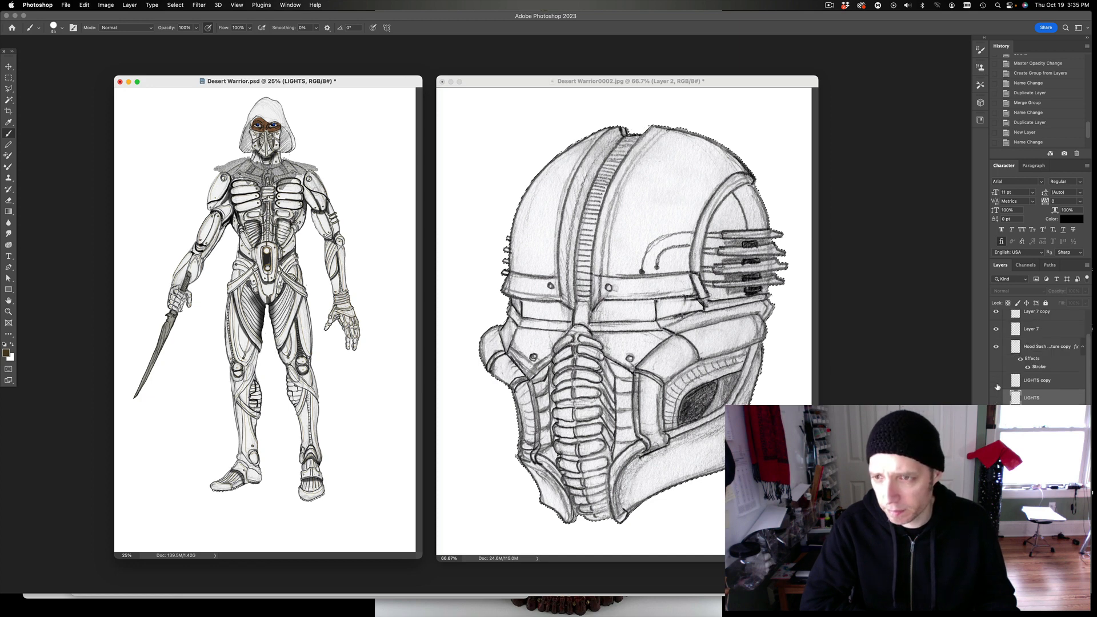
click(996, 347)
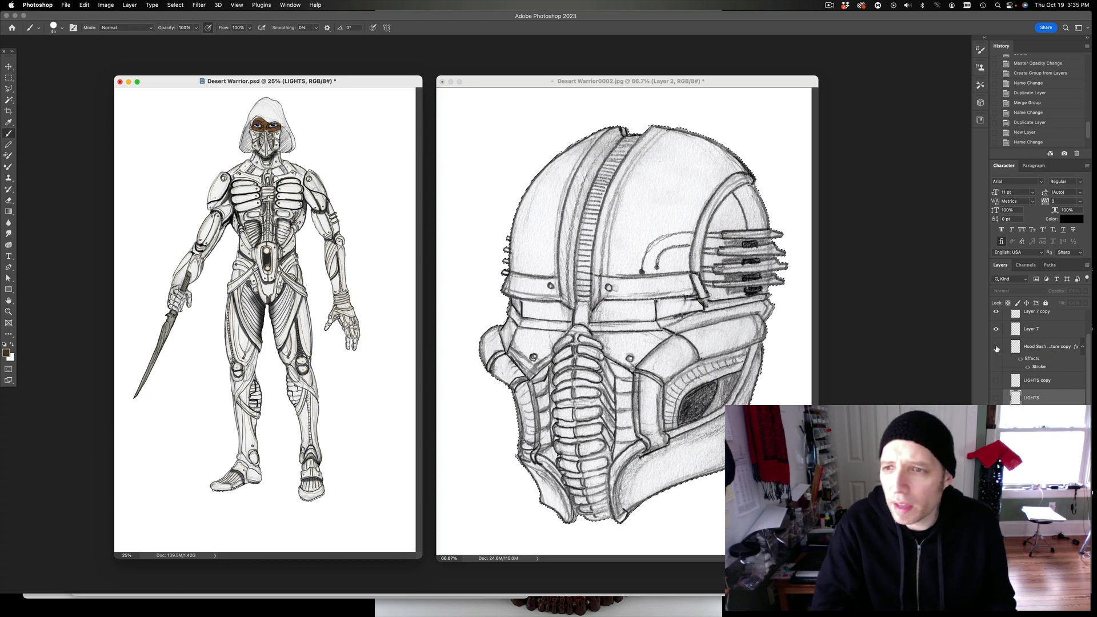
Toggle the SHADING layer's visibility repeatedly to compare the figure with and without it.
scroll(997, 349, down, 5)
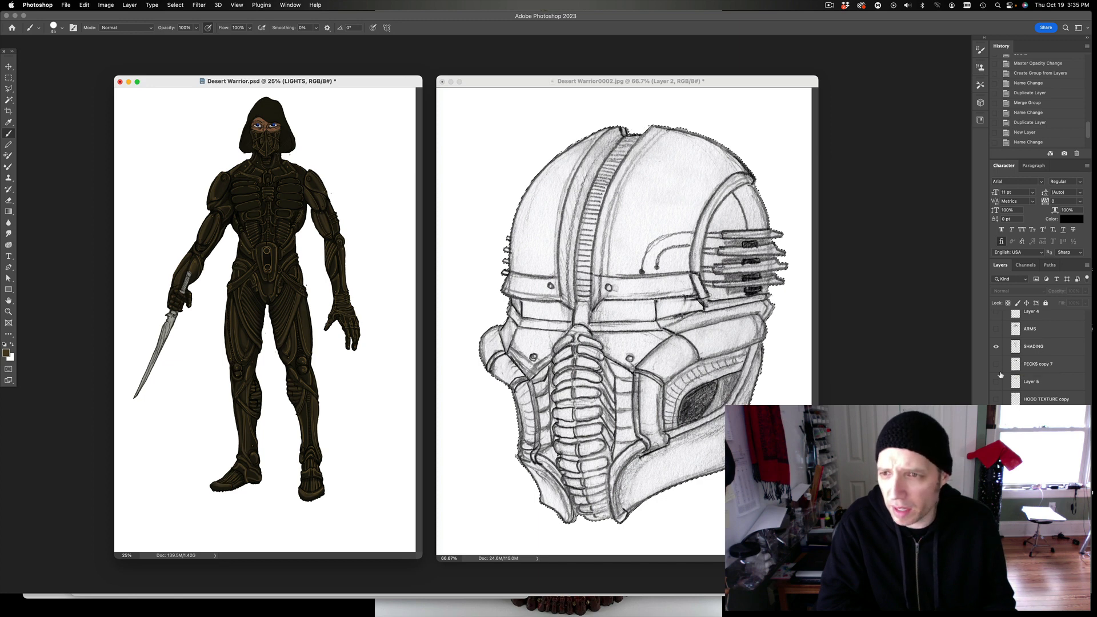
click(996, 347)
click(995, 347)
click(995, 347)
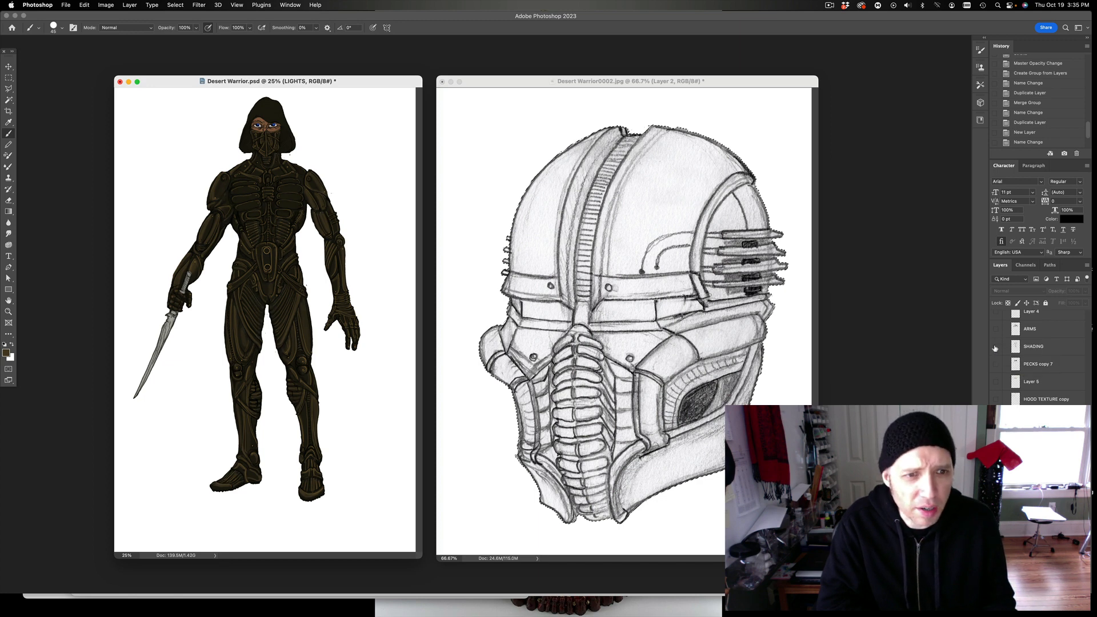
click(995, 348)
click(995, 348)
click(996, 347)
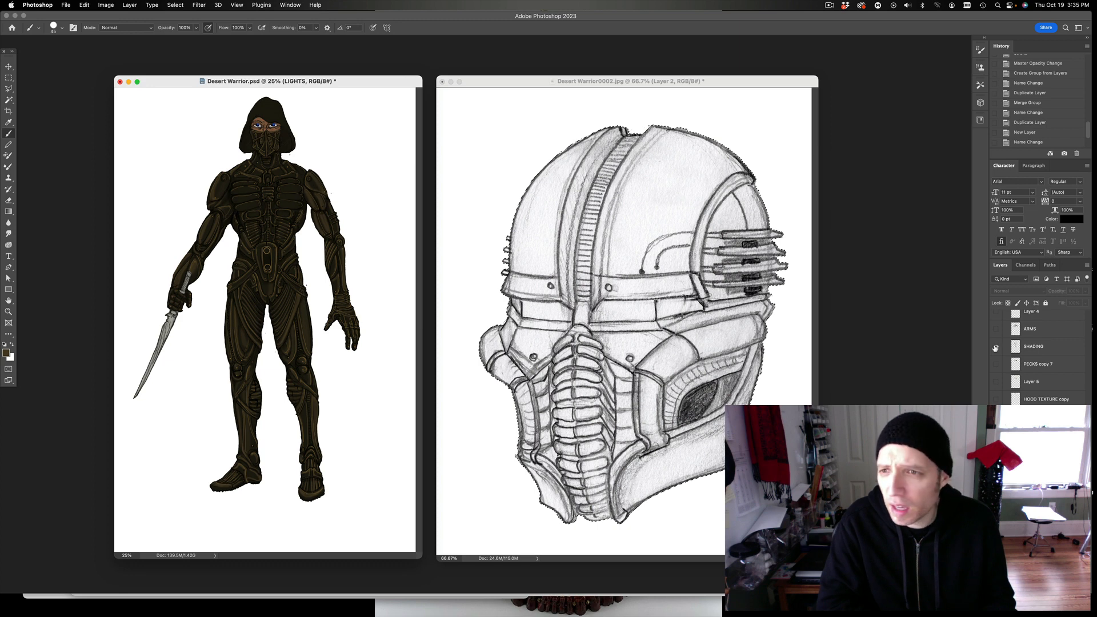
Hide and reshow the LIGHTS copy layer to compare the figure with and without highlights.
scroll(995, 348, up, 3)
scroll(997, 351, up, 4)
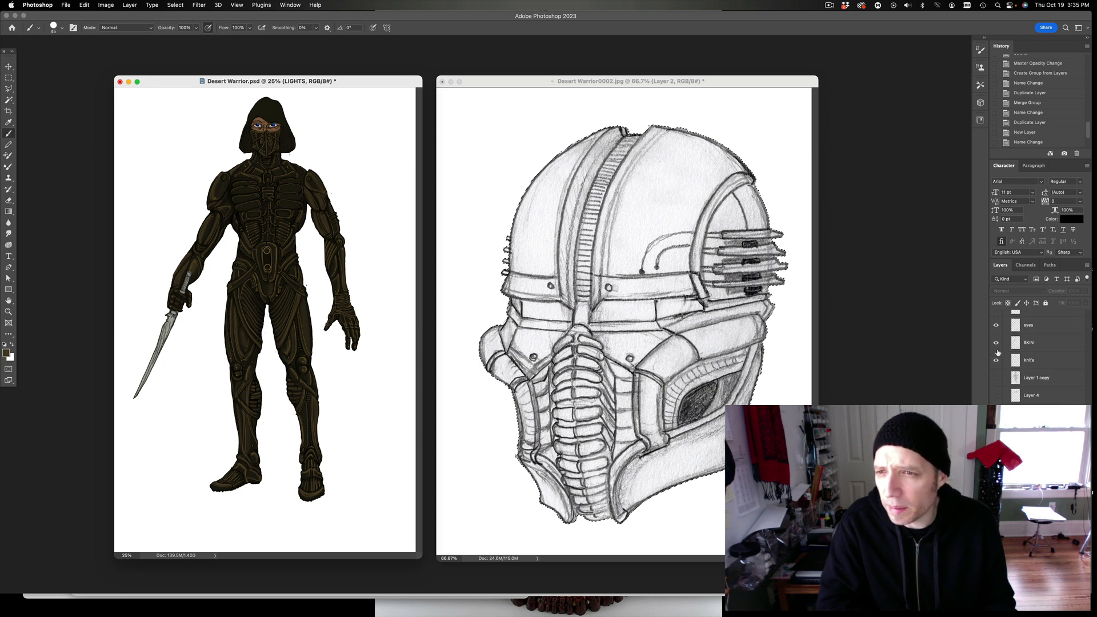
scroll(998, 353, up, 5)
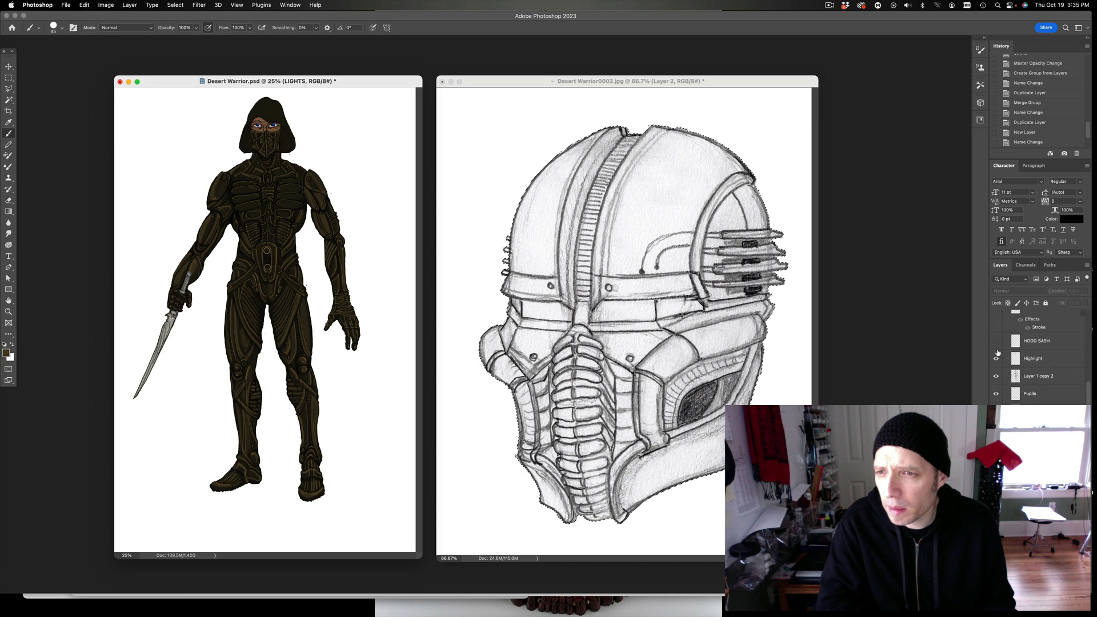
scroll(997, 353, up, 2)
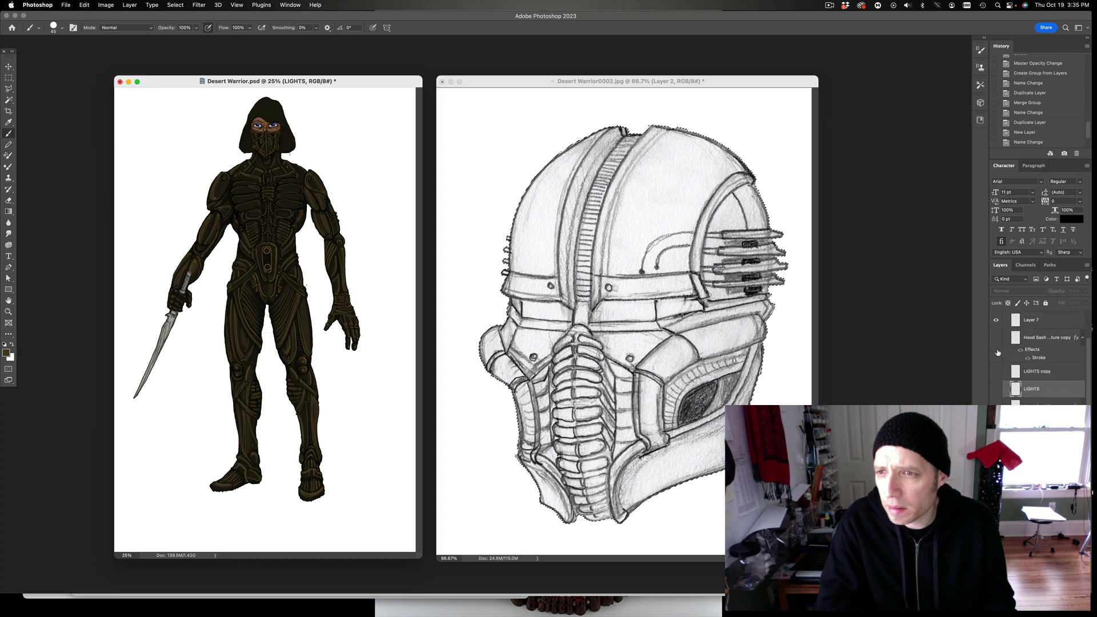
scroll(997, 353, up, 3)
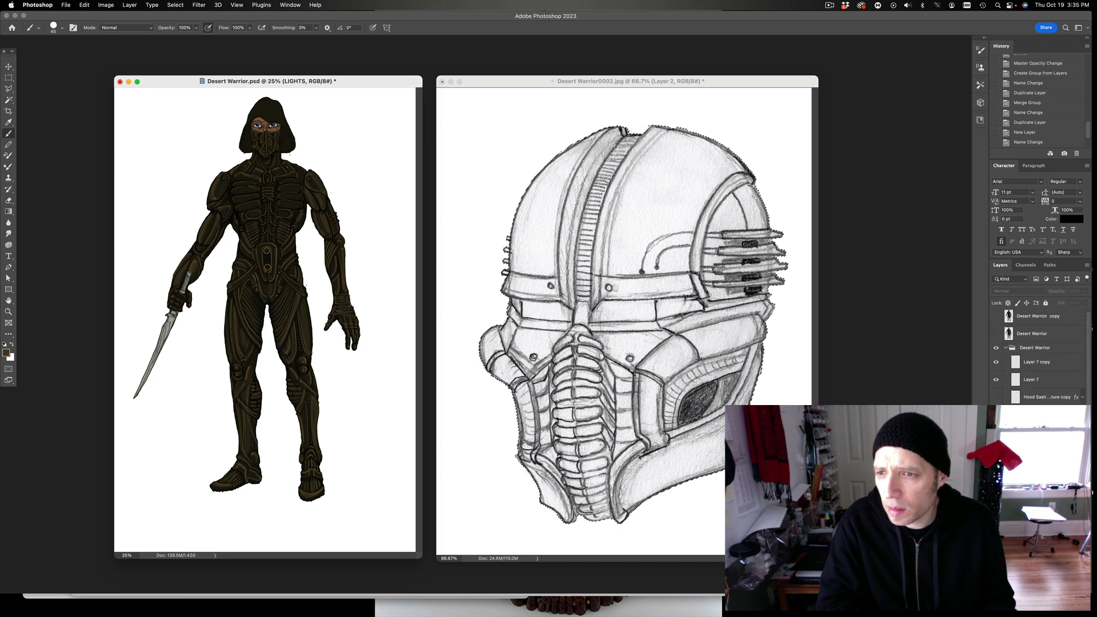
scroll(1037, 354, down, 1)
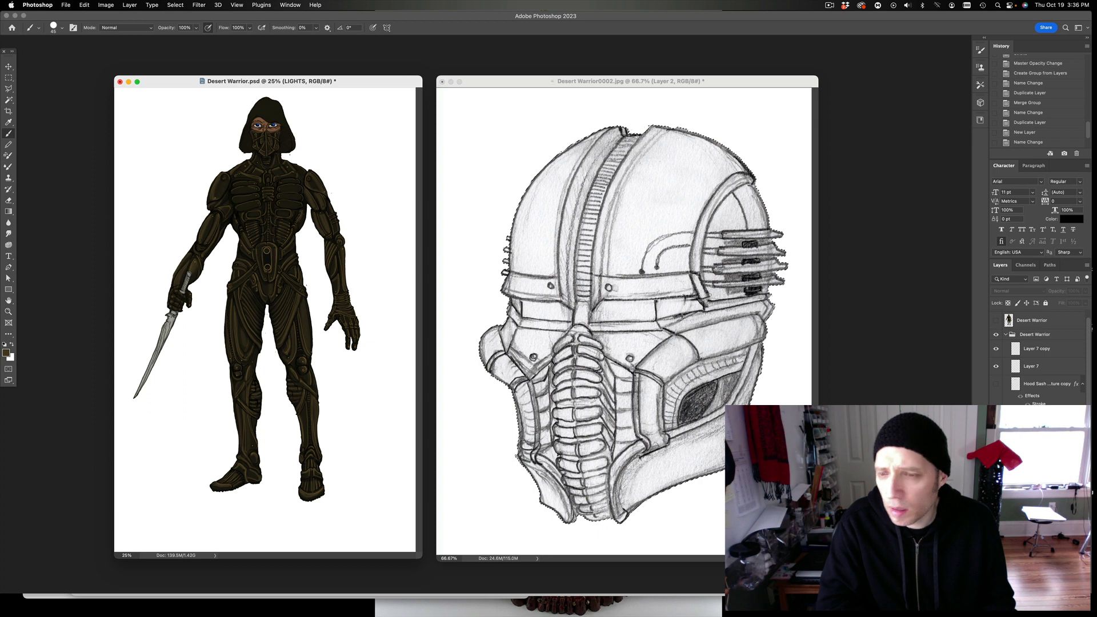
click(996, 417)
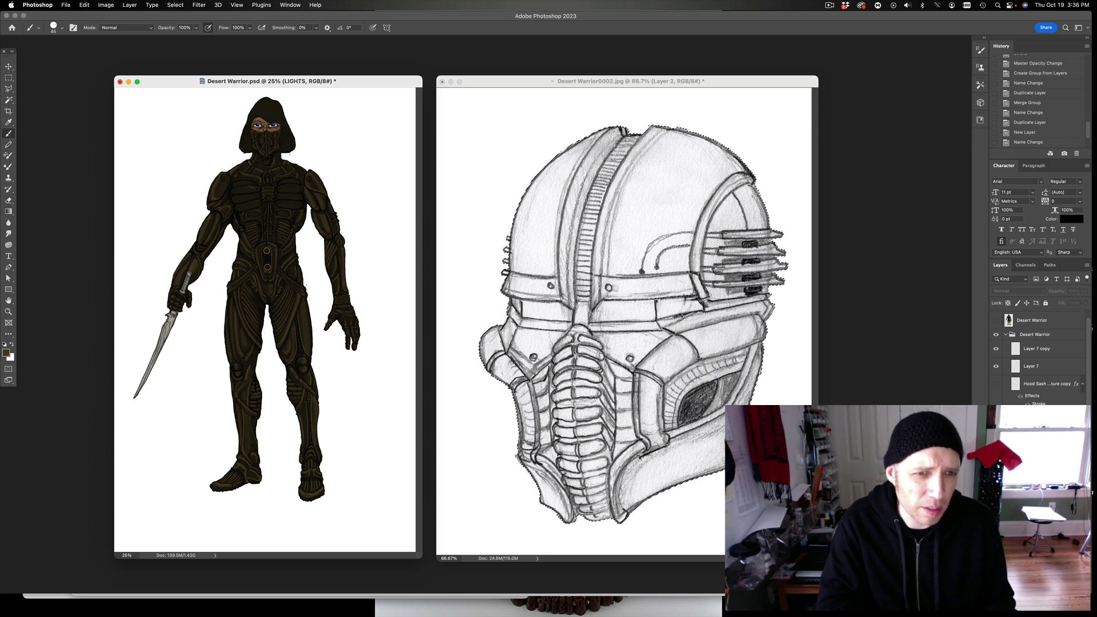
click(996, 417)
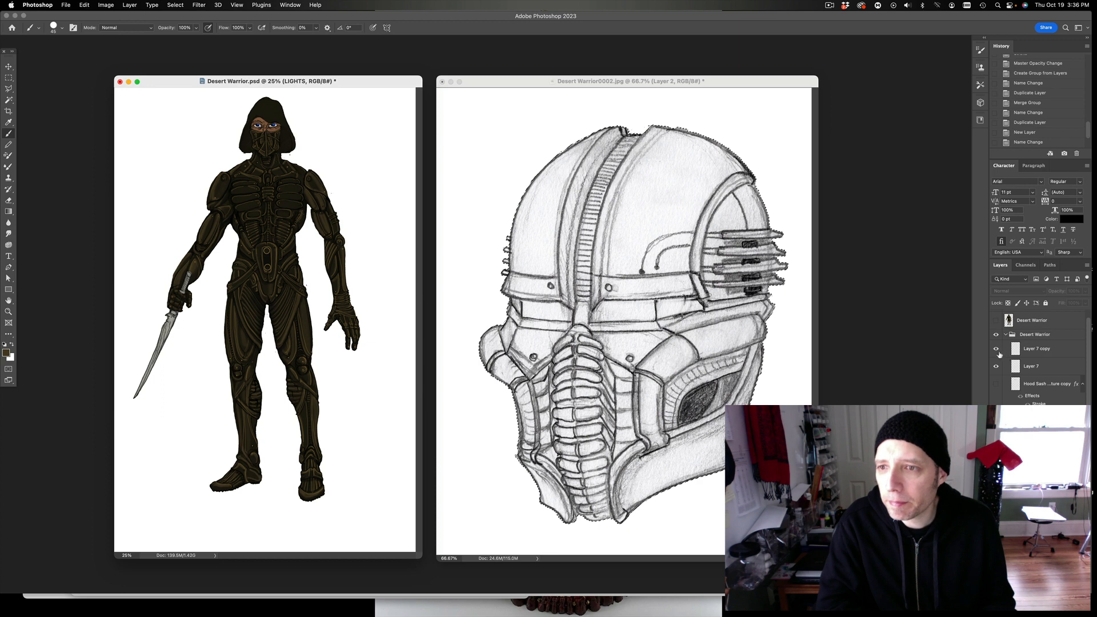
Turn the Hood Sash Texture copy, HOOD TEXTURE copy and cape texture layers back on, previewing HOOD TEXTURE as the alternative hood.
click(997, 384)
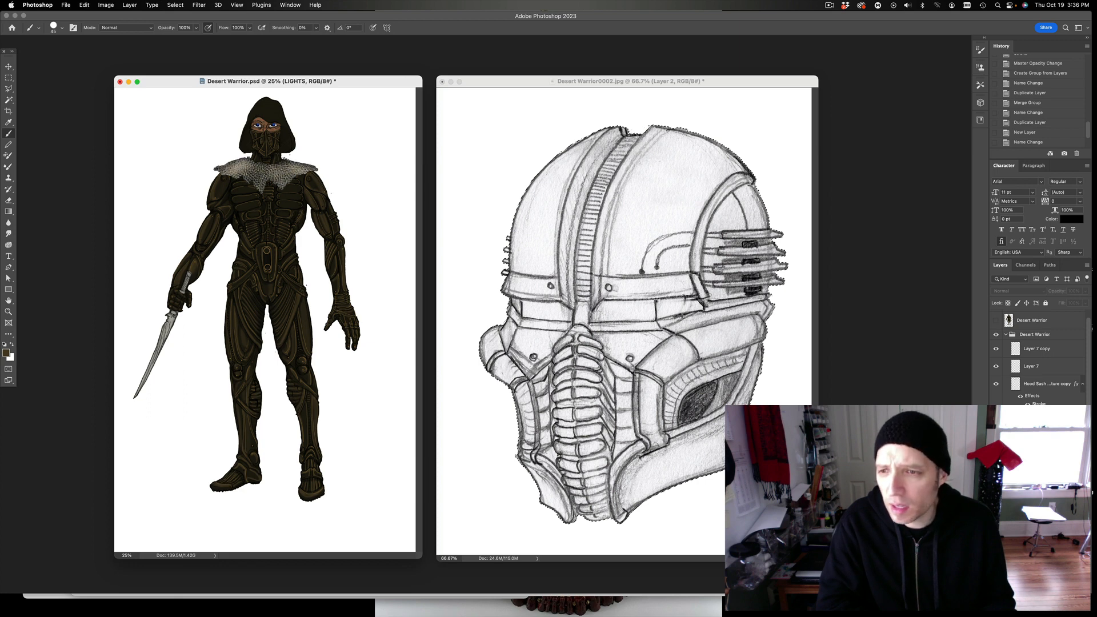
scroll(1037, 357, down, 5)
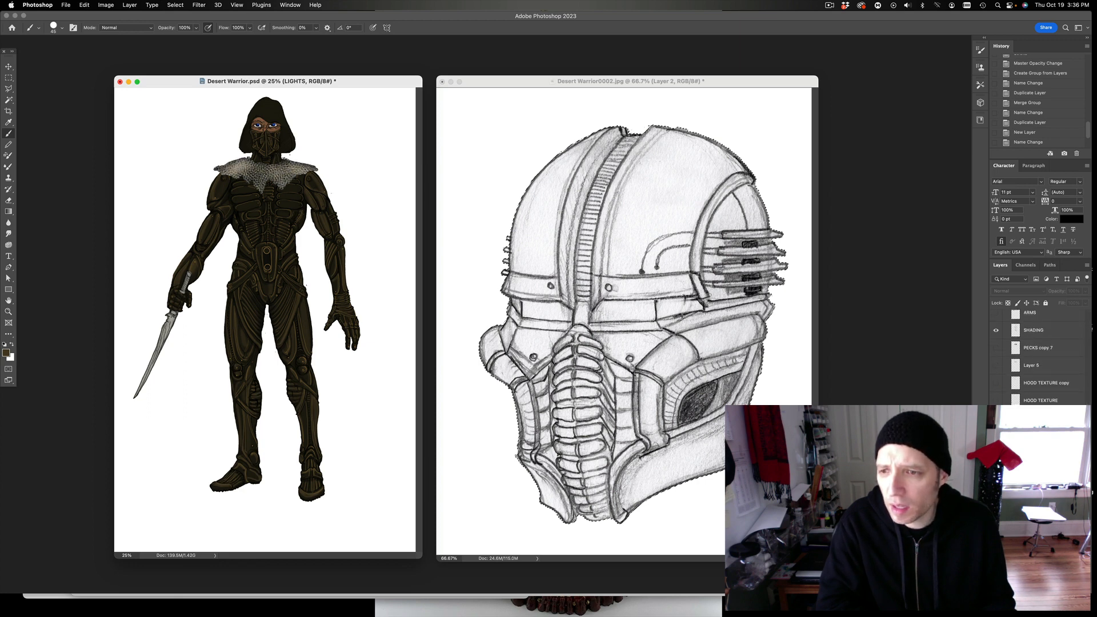
click(997, 383)
click(997, 400)
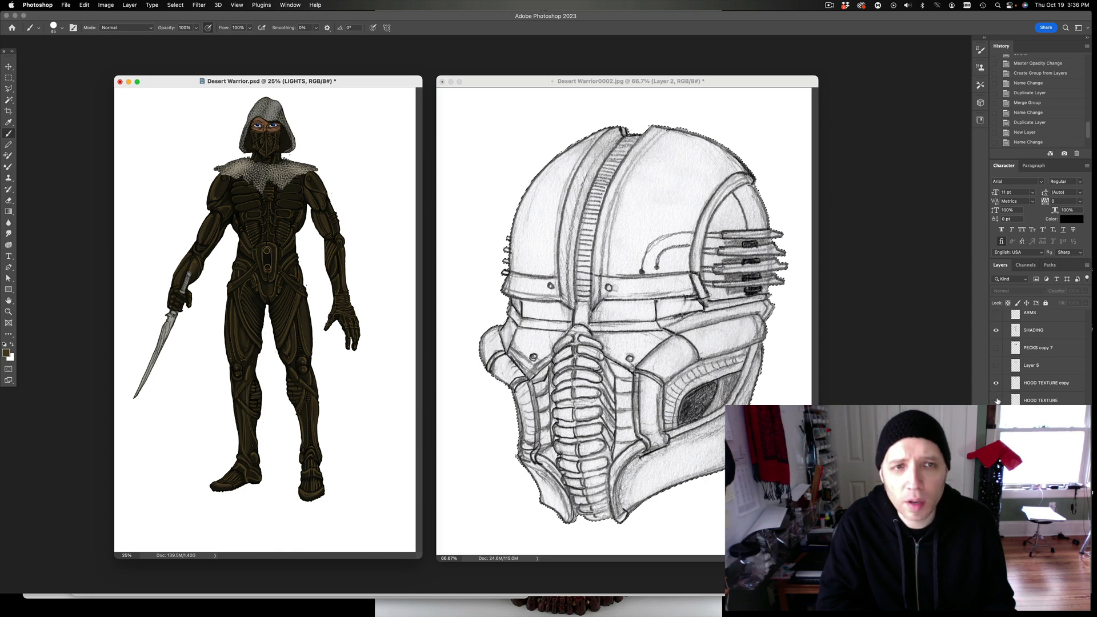
click(996, 383)
click(997, 400)
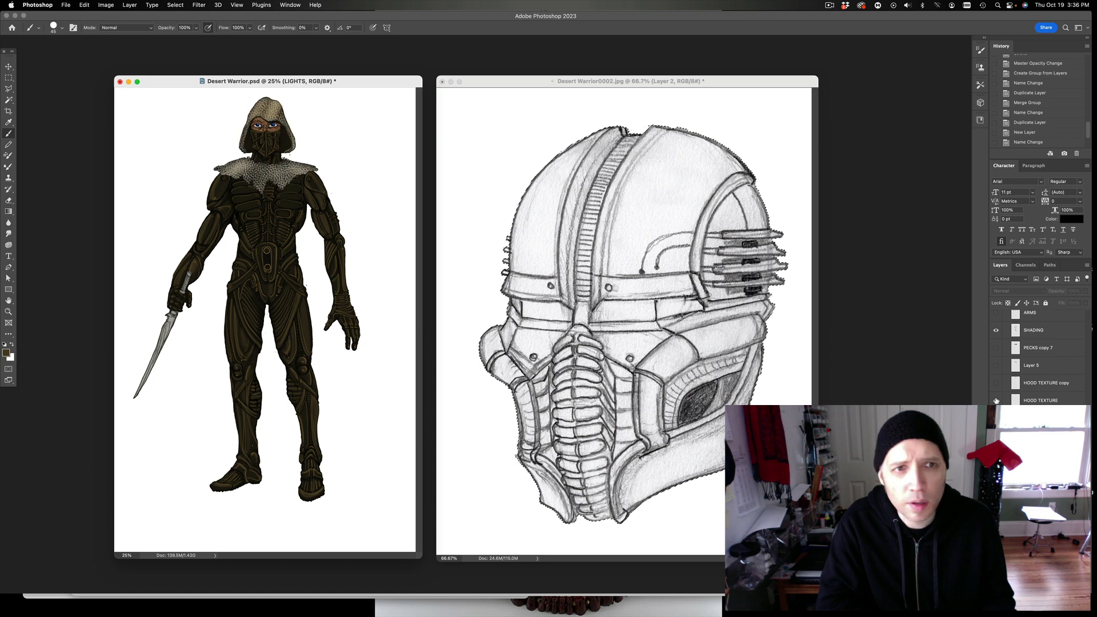
click(996, 400)
click(996, 383)
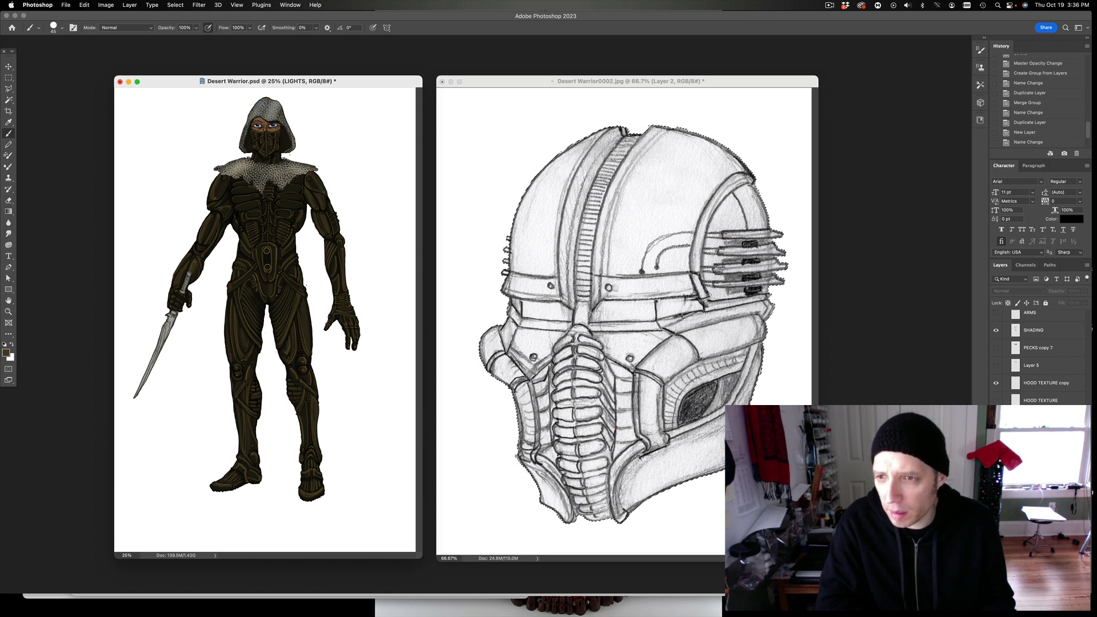
click(995, 418)
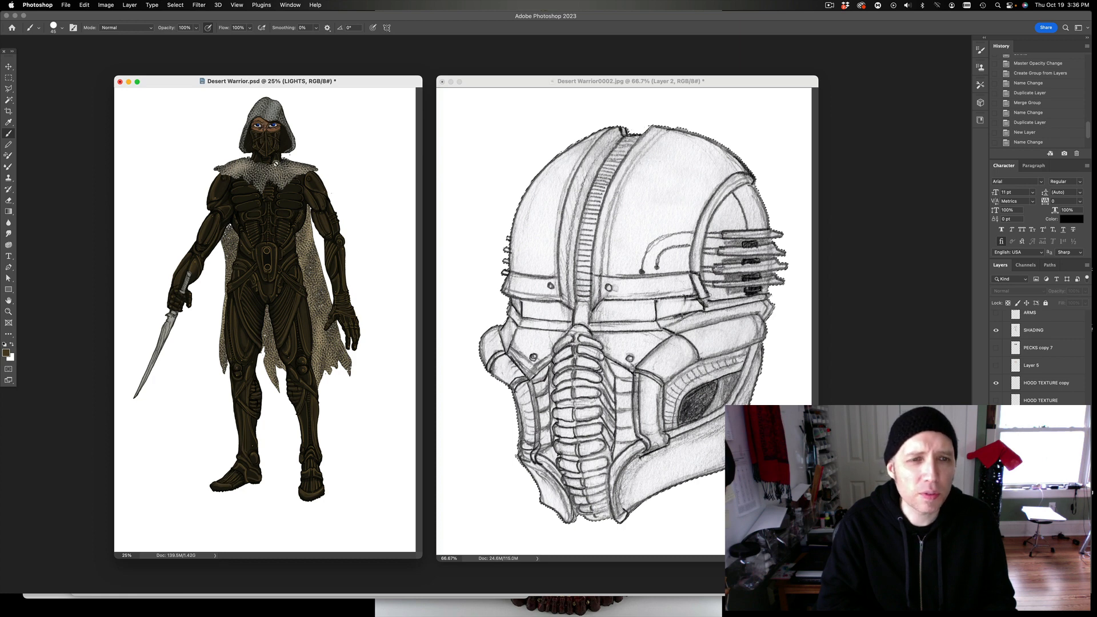
In the helmet document Desert Warrior0002.jpg, make Layer 4, Layer 2 and Layer 3 visible.
click(471, 80)
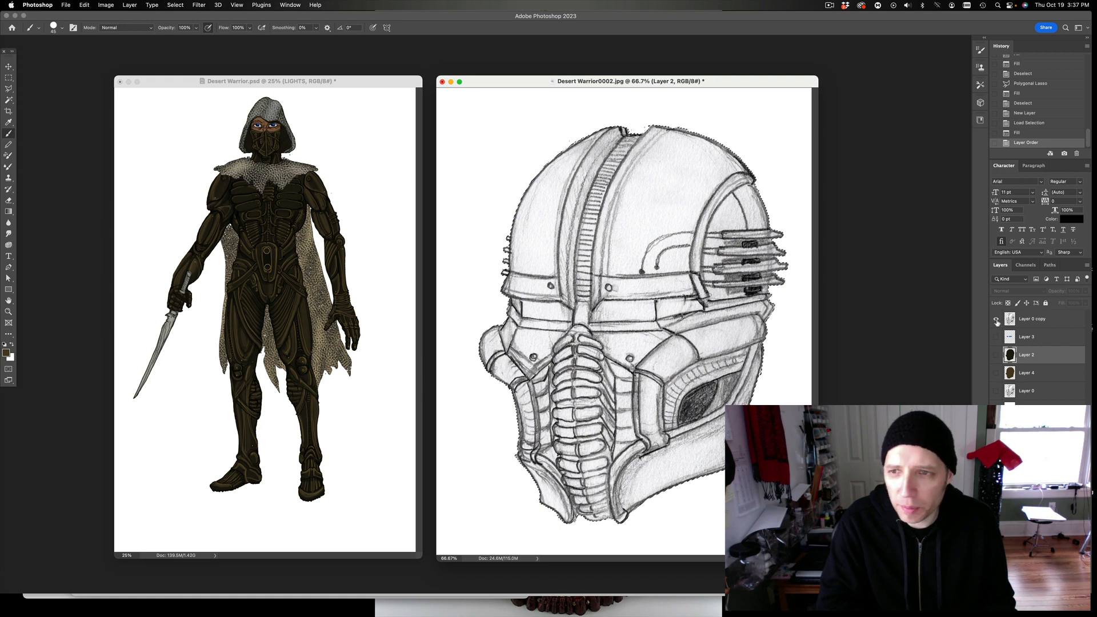
click(995, 373)
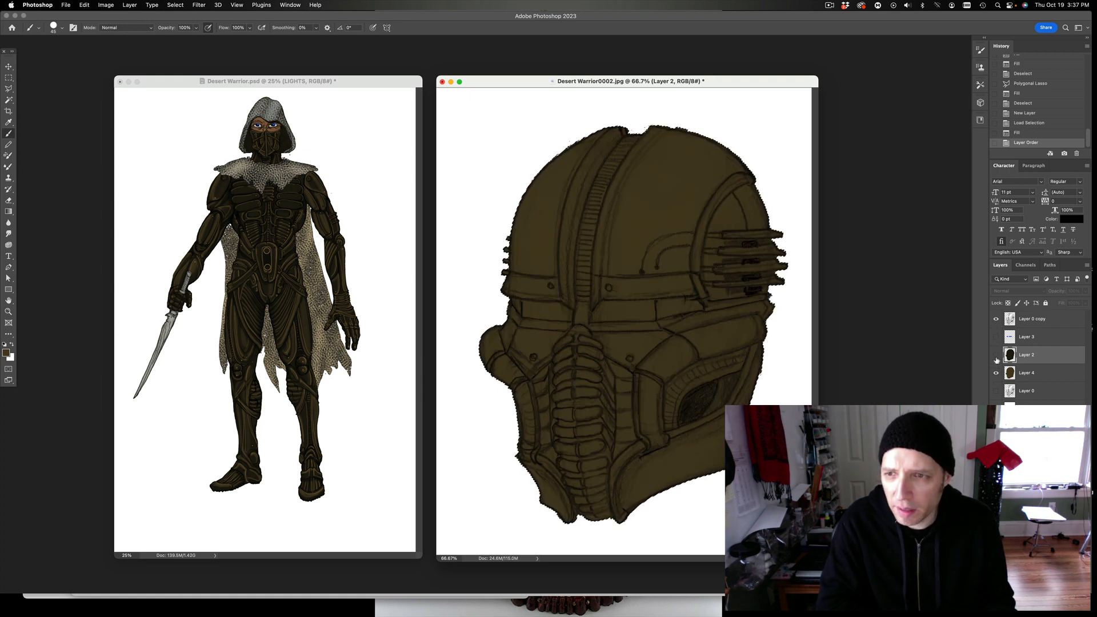
click(996, 355)
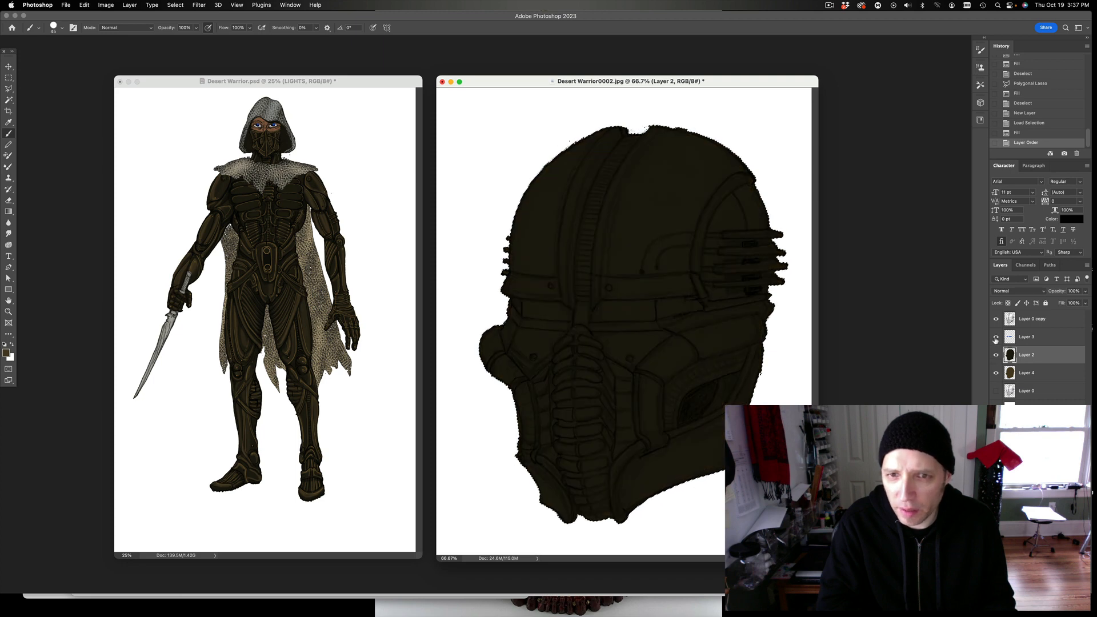
click(996, 338)
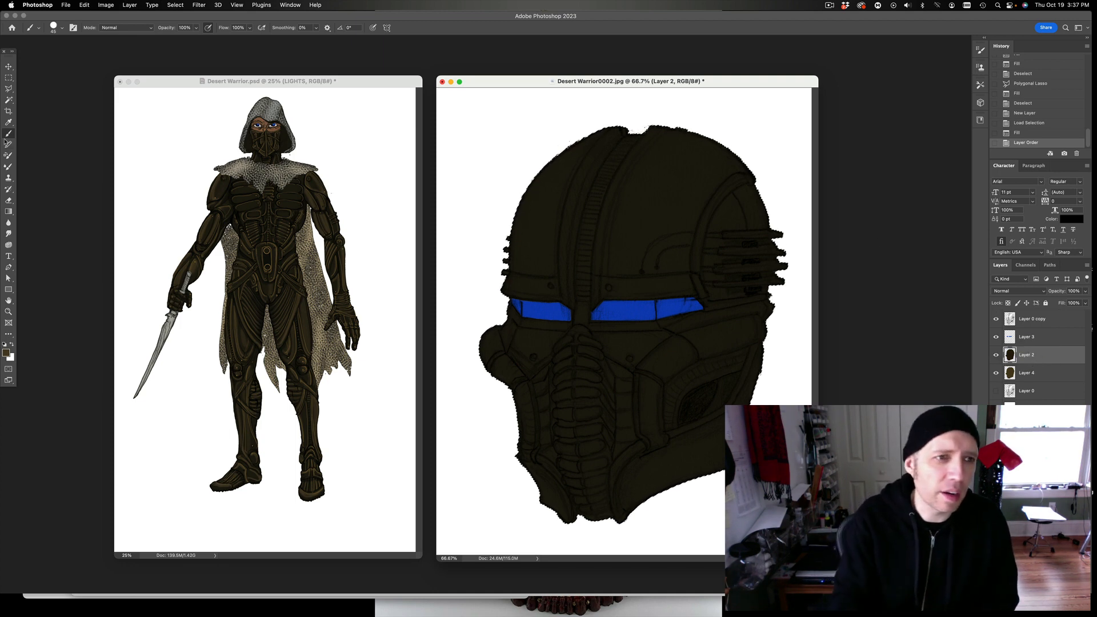
Set up the Eraser with the Soft Round Pressure Opacity and Flow brush at 47% opacity and a size of 100.
click(8, 199)
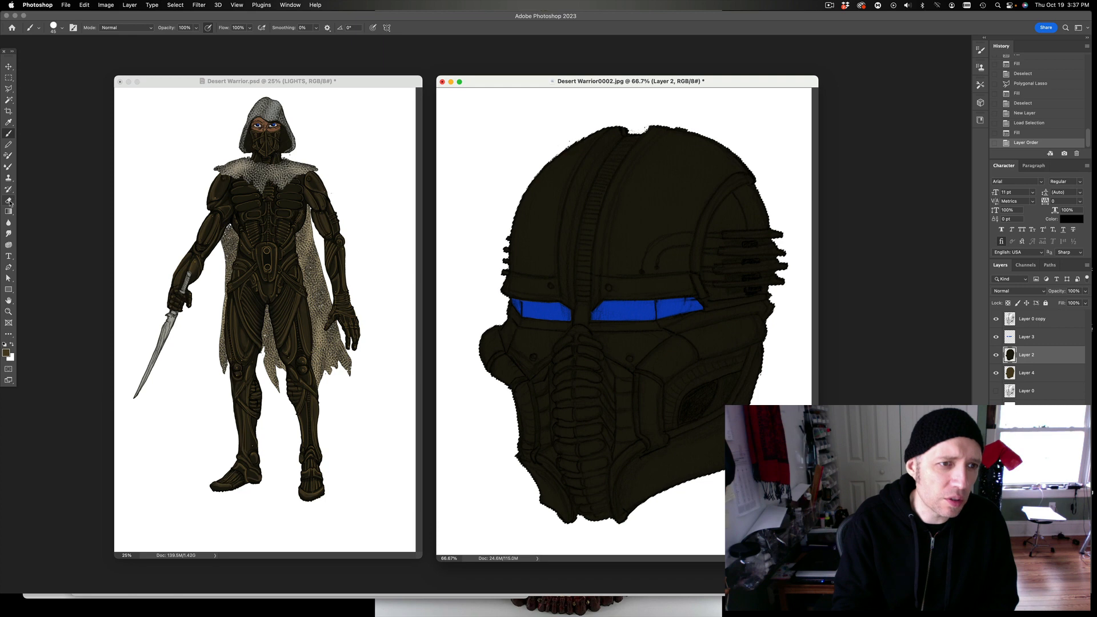
click(56, 30)
click(76, 153)
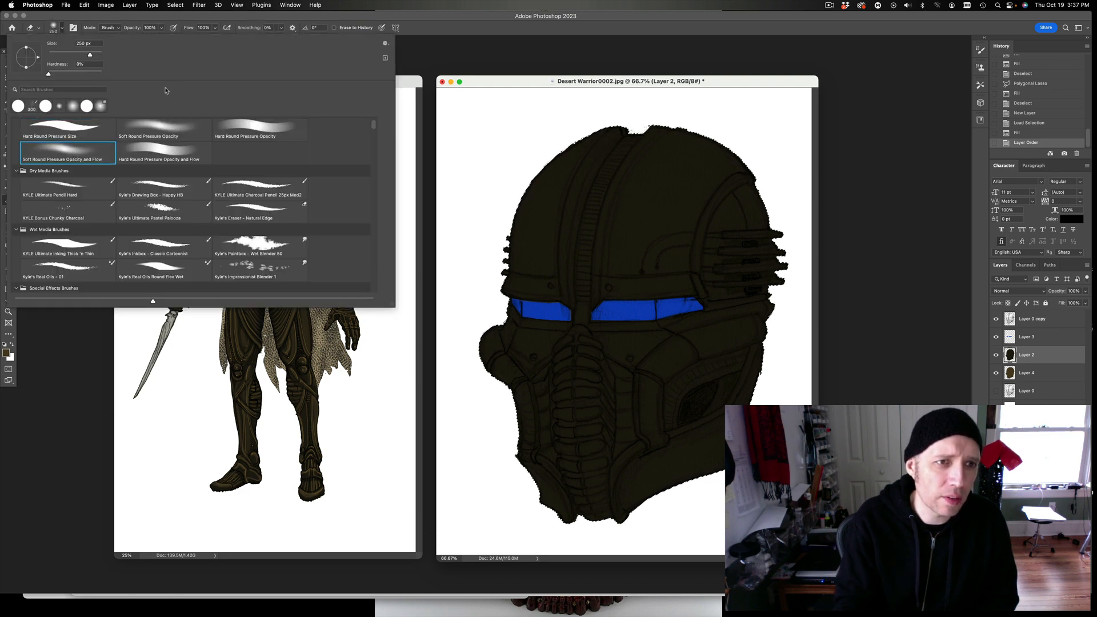
click(456, 52)
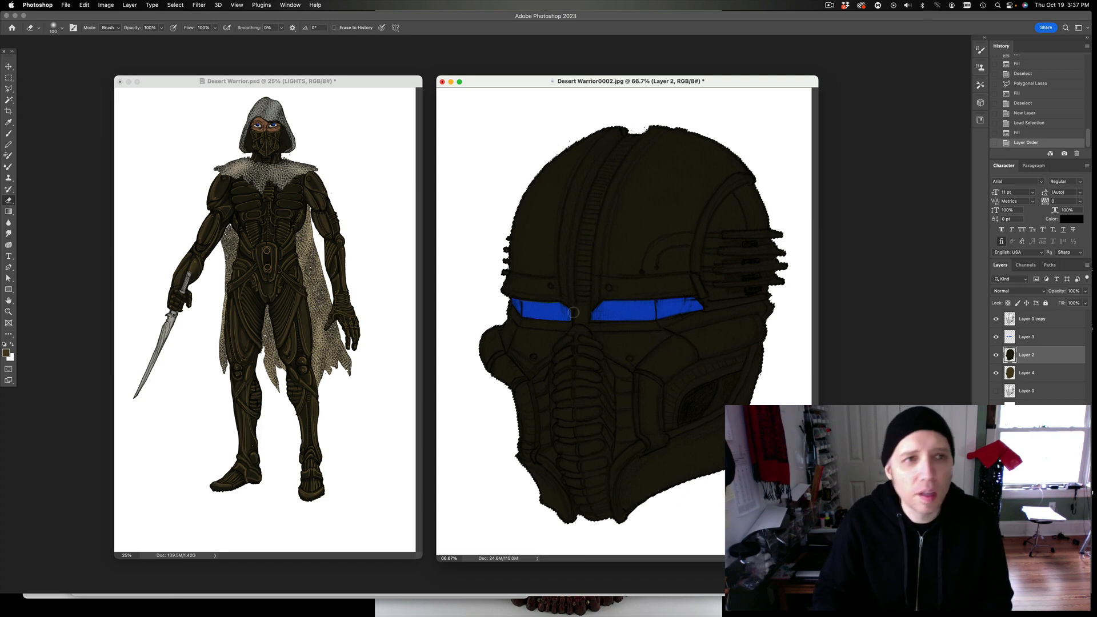
drag(161, 27, 147, 47)
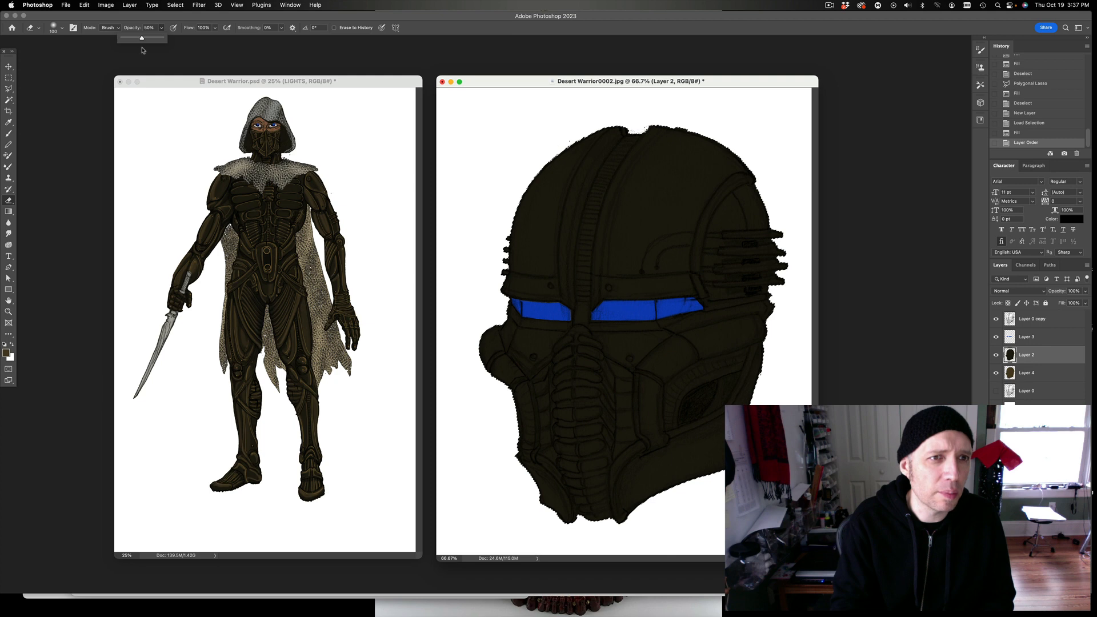
drag(141, 52, 142, 52)
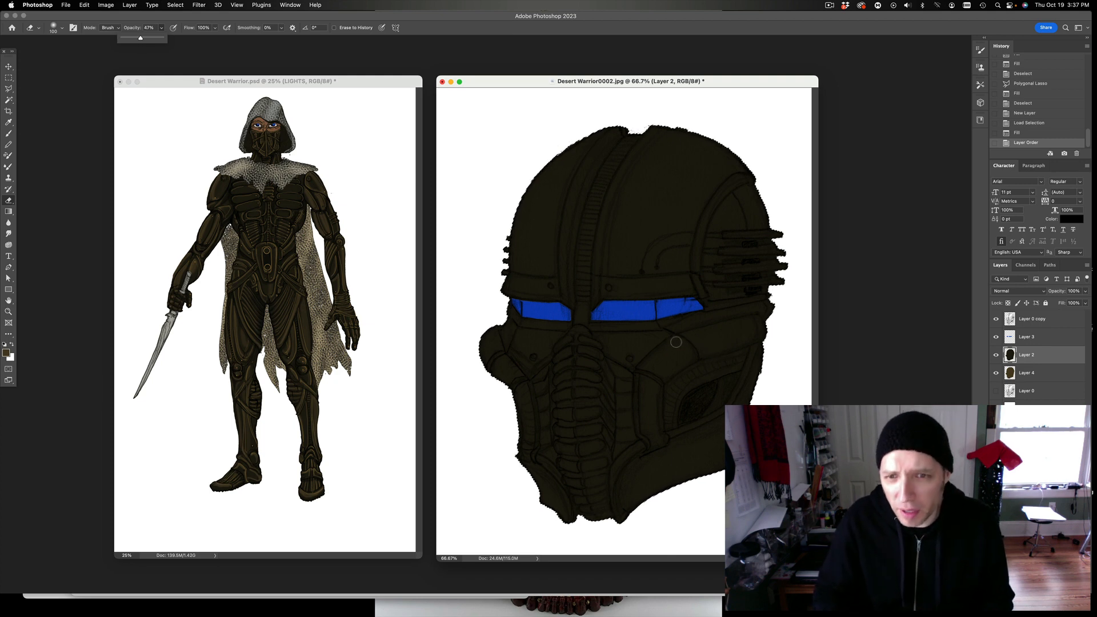
Lightly erase the dark shading on Layer 2 across the helmet's cheek panels beneath both blue eye slits.
drag(660, 356, 674, 346)
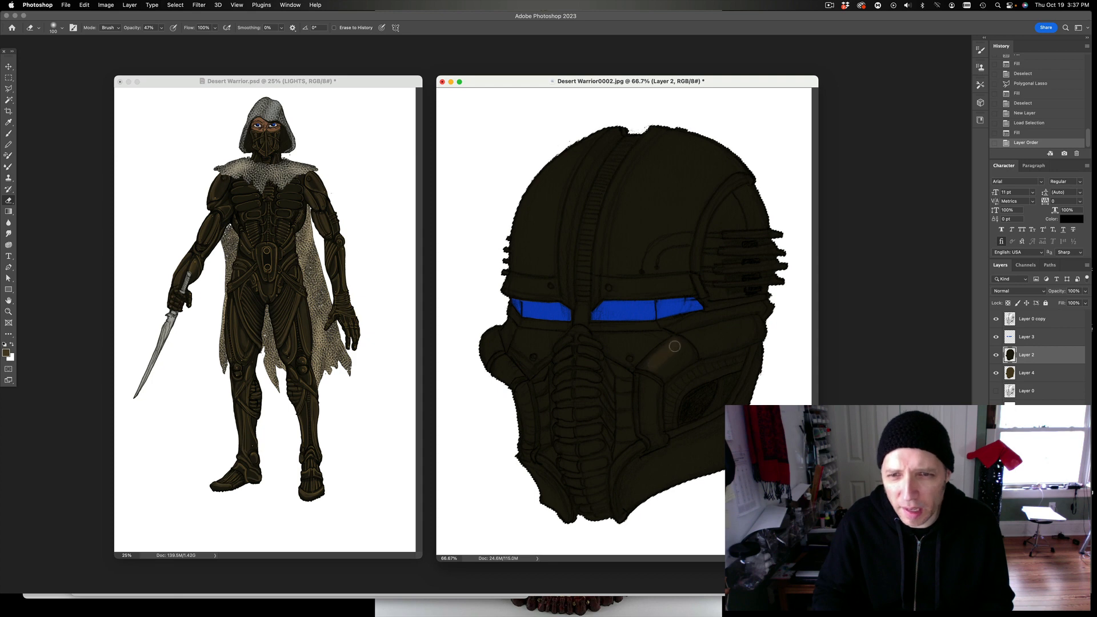
mouse_move(757, 318)
mouse_down()
mouse_move(713, 332)
mouse_move(761, 300)
mouse_move(677, 323)
mouse_up()
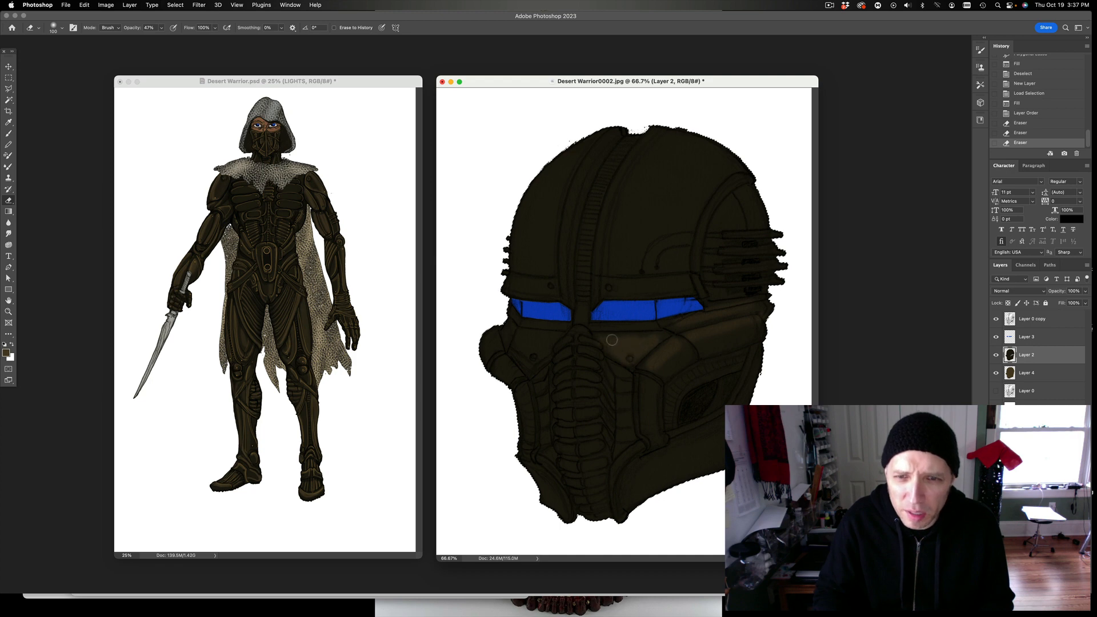
click(656, 338)
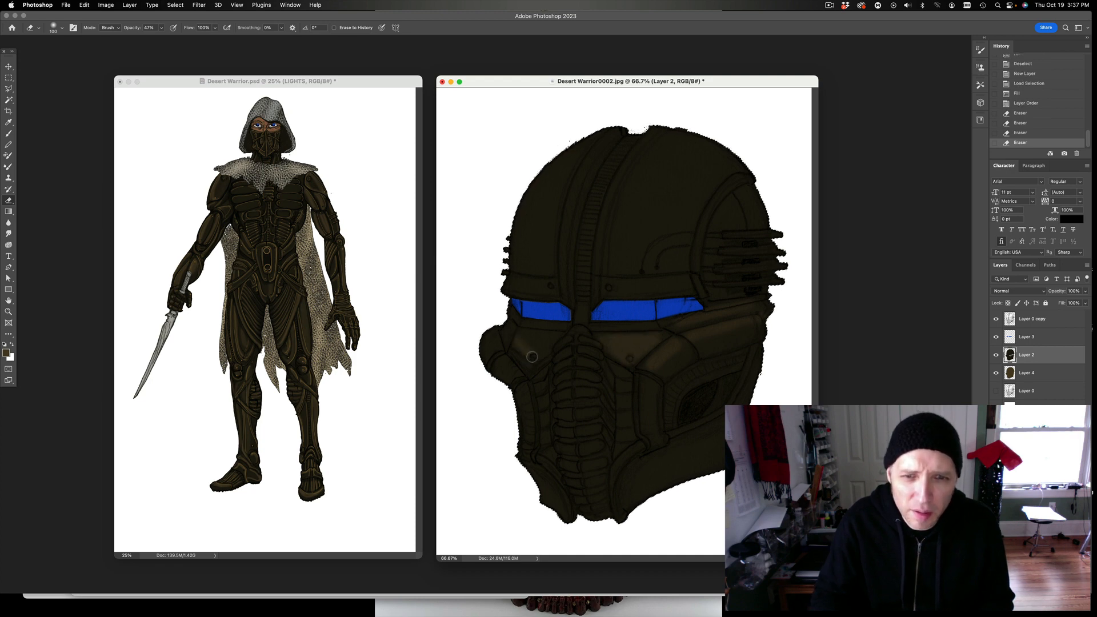
drag(554, 333, 511, 335)
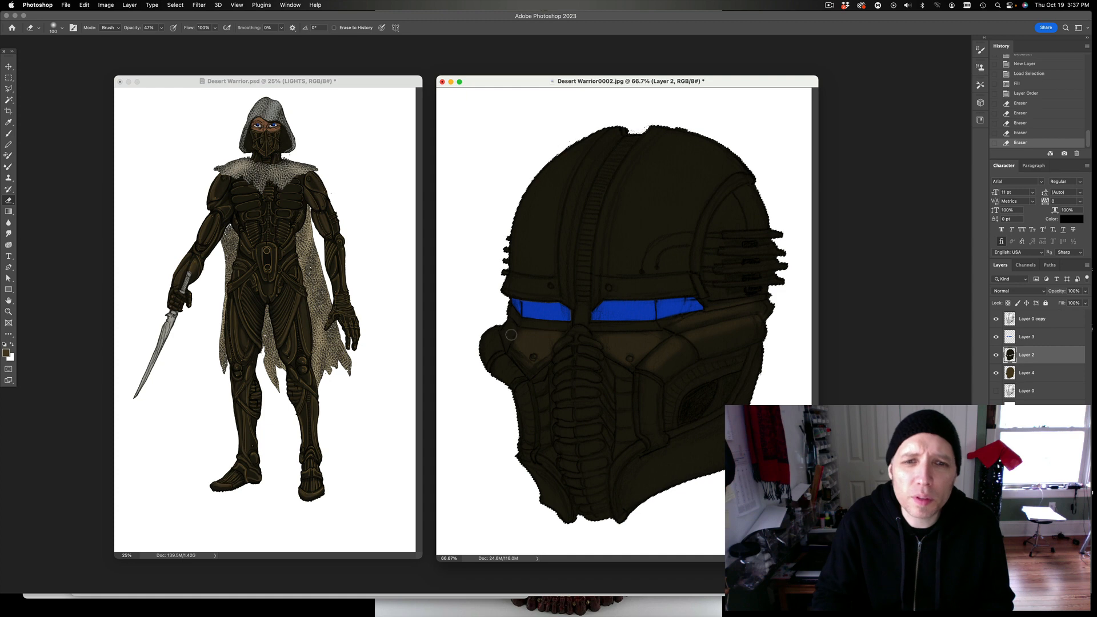
click(510, 331)
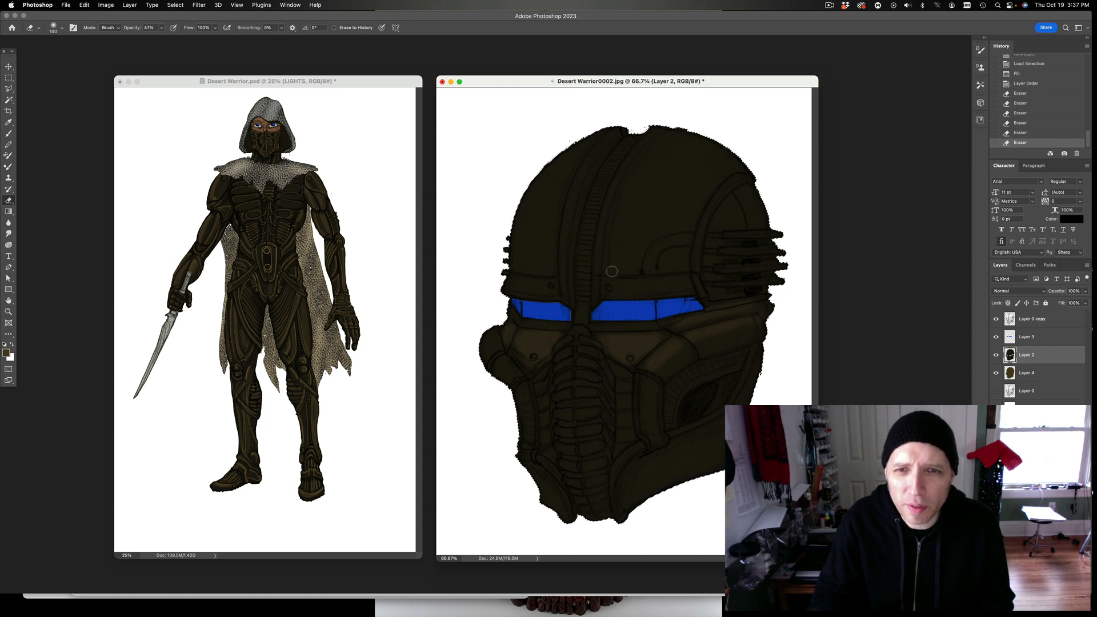
Enlarge the eraser and lighten Layer 2's shading along the central ridge and over both halves of the helmet's dome.
key(bracketright)
key(bracketright)
mouse_move(658, 135)
mouse_down()
mouse_move(618, 187)
mouse_move(598, 293)
mouse_up()
key(bracketright)
key(bracketright)
key(bracketright)
key(bracketright)
key(bracketright)
key(bracketright)
key(bracketright)
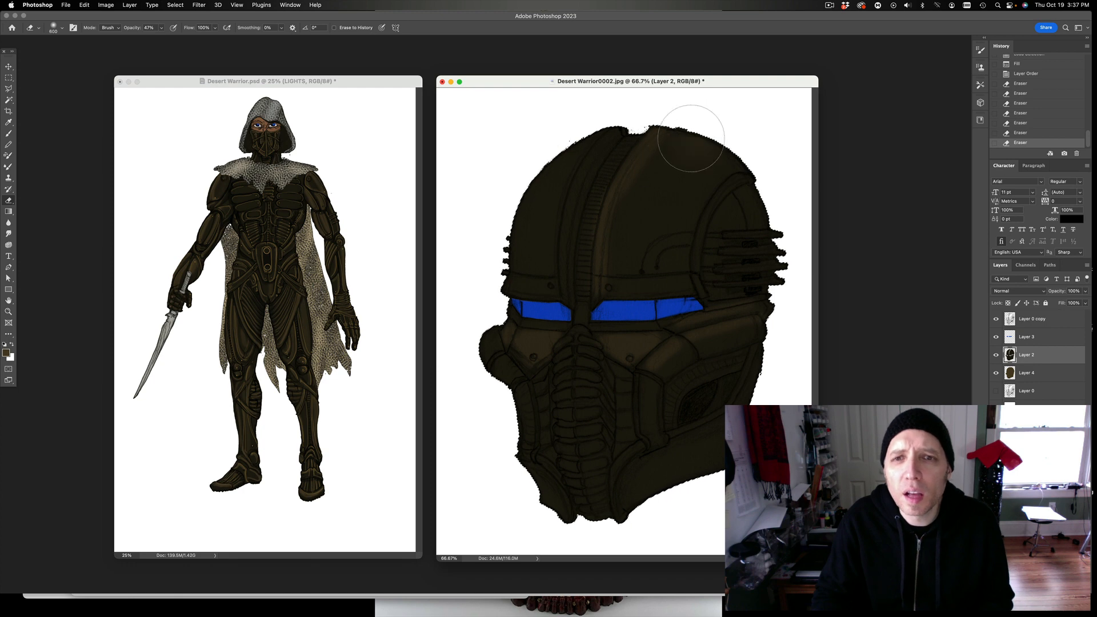
drag(689, 140, 636, 292)
click(578, 137)
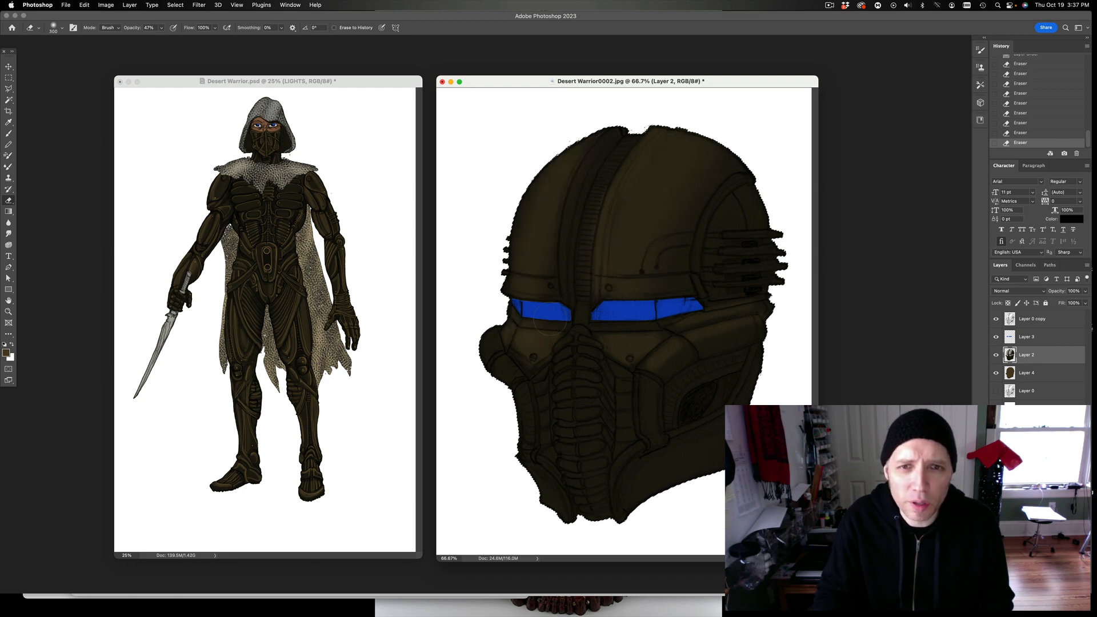
Shrink the eraser and lighten the curved trim beside the side spikes and the vertical ridge along the cheek.
key(bracketleft)
key(bracketleft)
key(bracketleft)
key(bracketleft)
key(bracketleft)
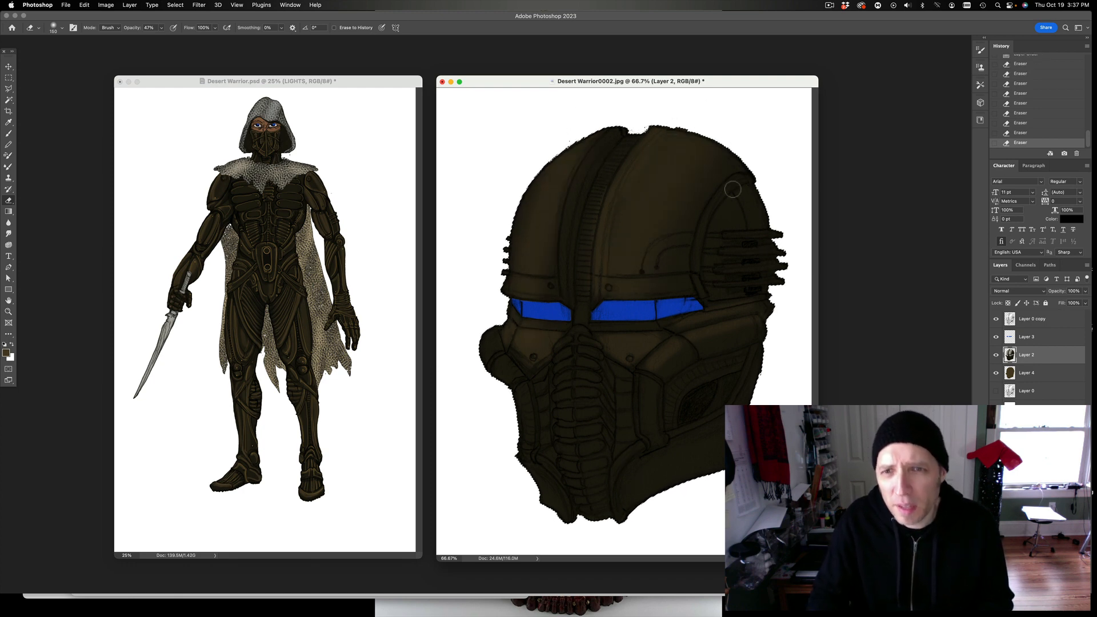
drag(709, 221, 707, 303)
drag(647, 377, 650, 435)
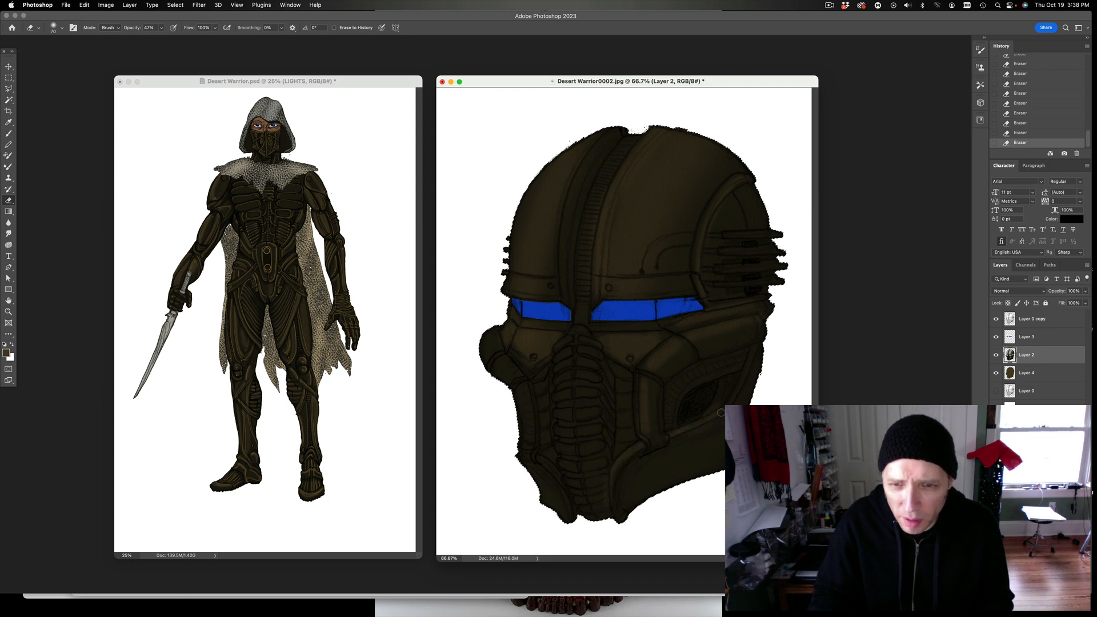
Vary the eraser size and erase shading along the jaw, side pod and ribbed breathing tube to bring out their raised forms.
key(bracketright)
key(bracketright)
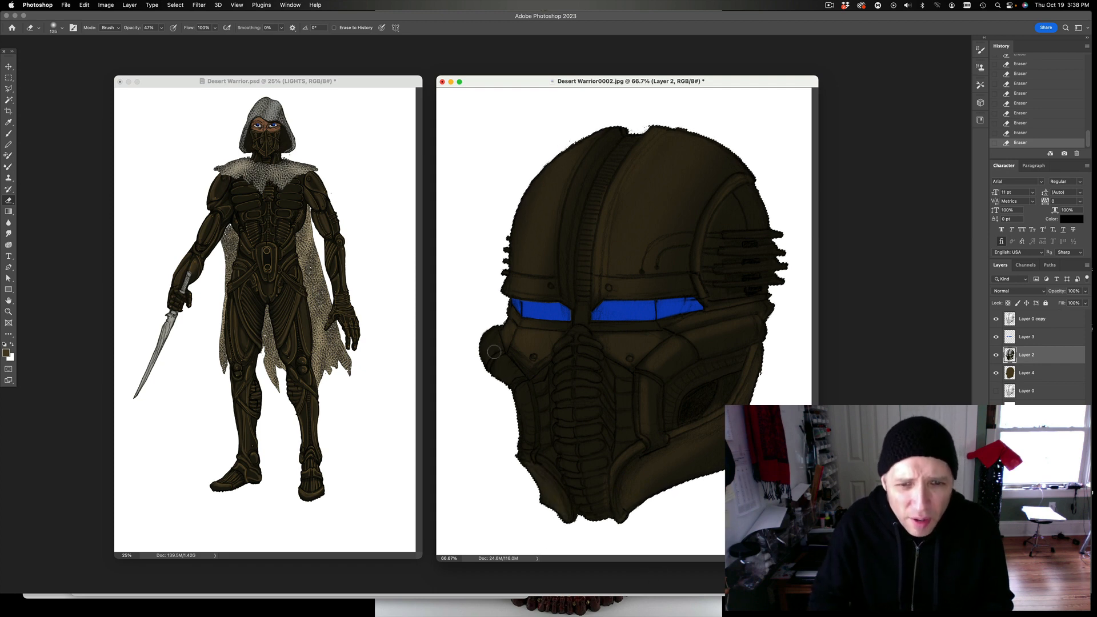
key(bracketleft)
key(bracketleft)
key(bracketleft)
key(bracketleft)
key(bracketleft)
key(bracketleft)
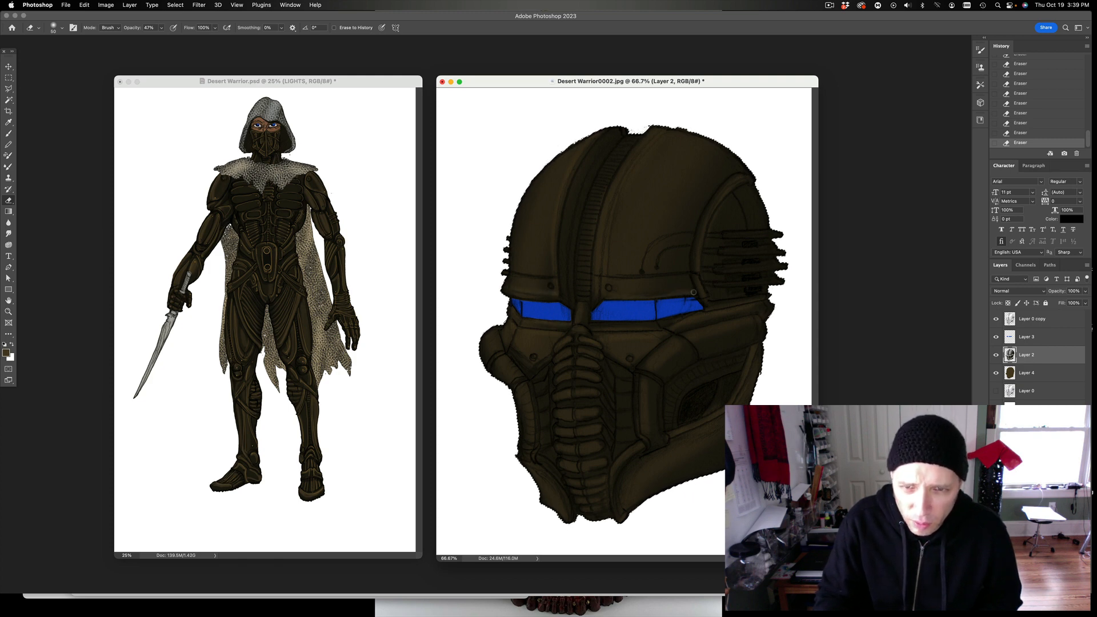
Switch to Firefox to check the Paradise Marsh Listening Party page, and return to the helmet document in Photoshop.
key(ctrl+Up)
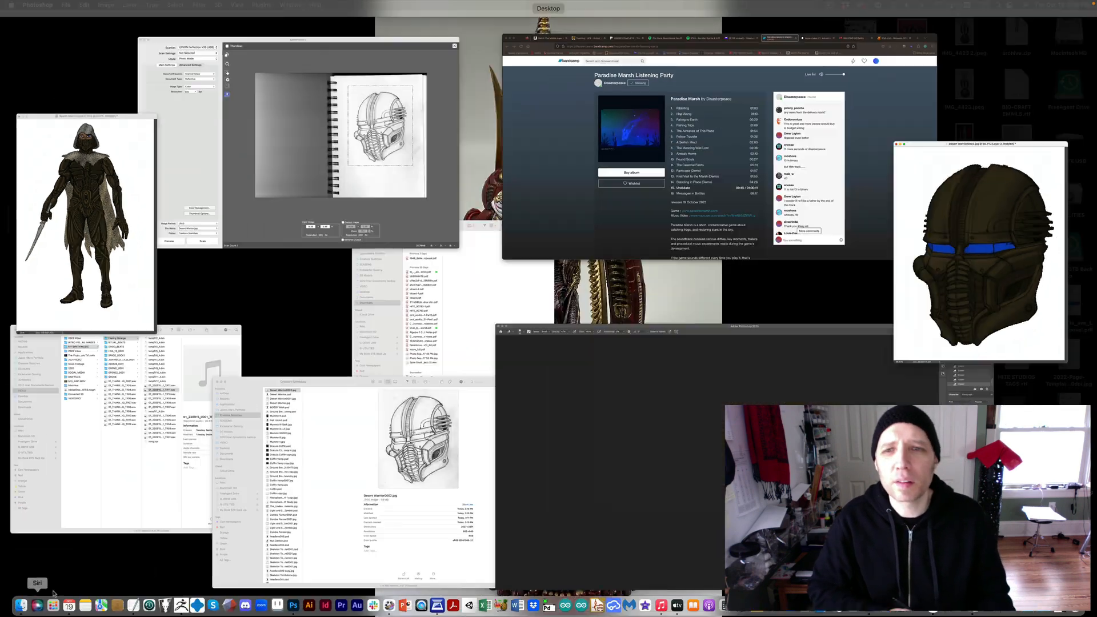
click(743, 200)
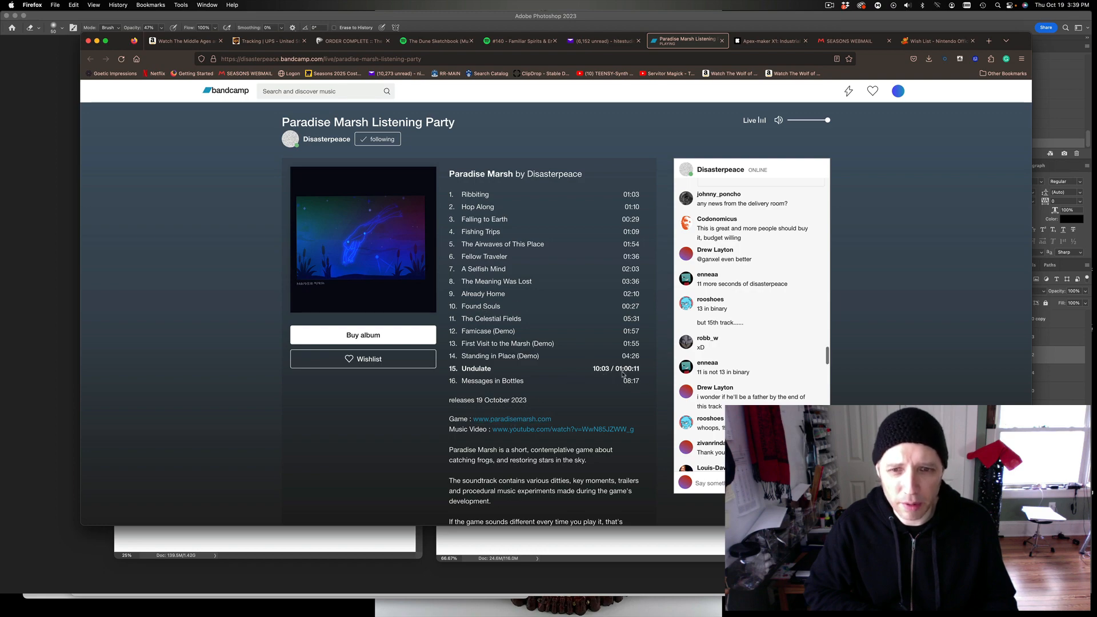
key(ctrl+Up)
click(664, 460)
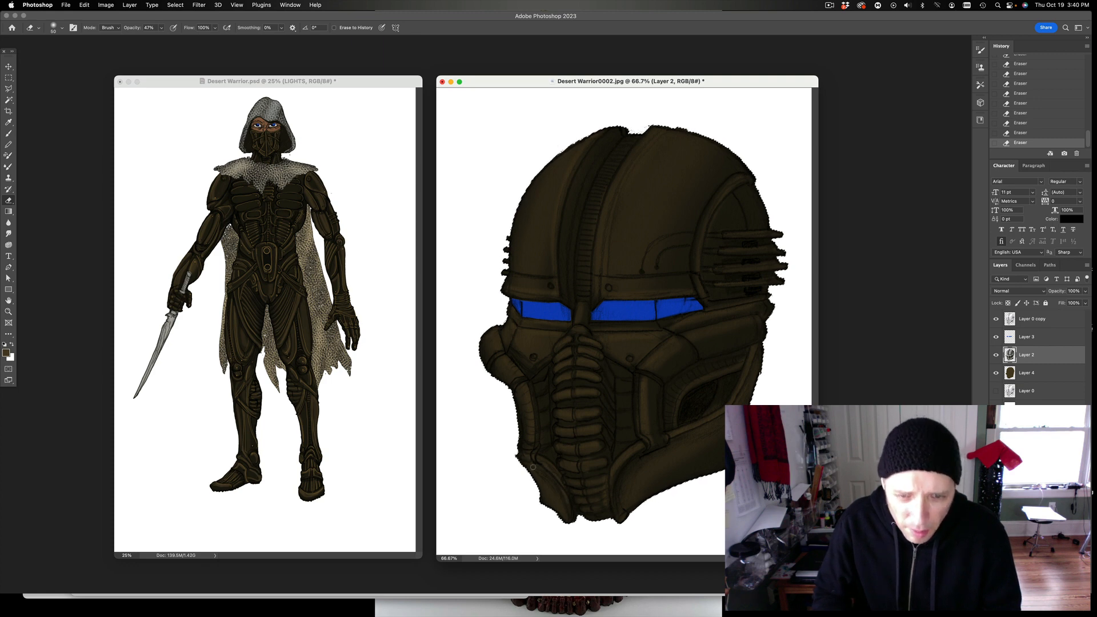
Refine the shading on Layer 2 by erasing small helmet details with eraser sizes between 60 and 70.
key(bracketright)
key(bracketright)
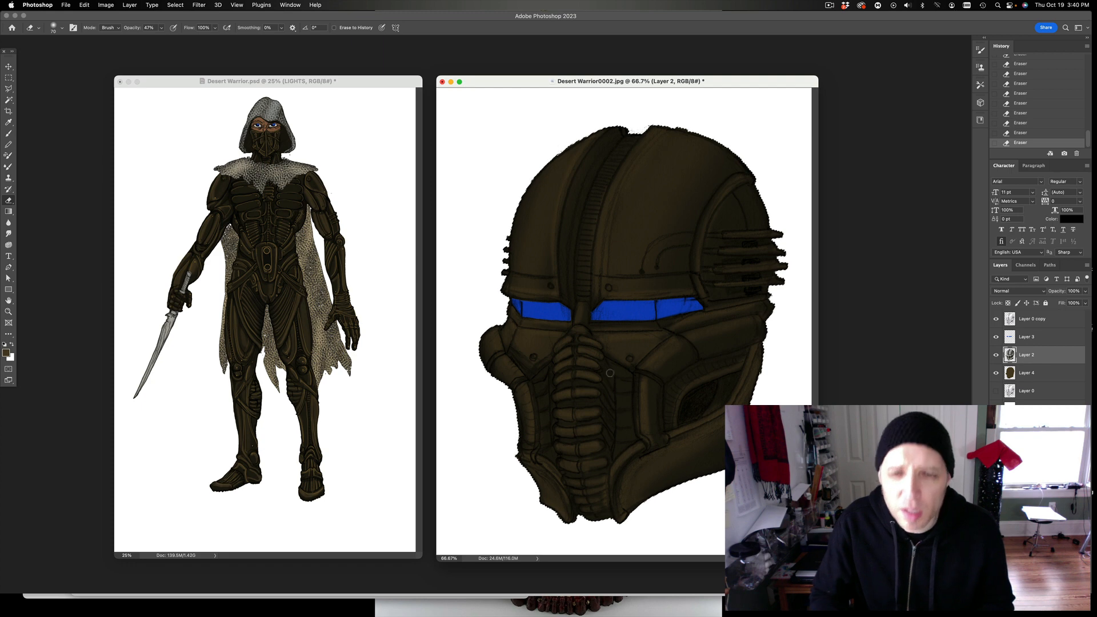
key(bracketleft)
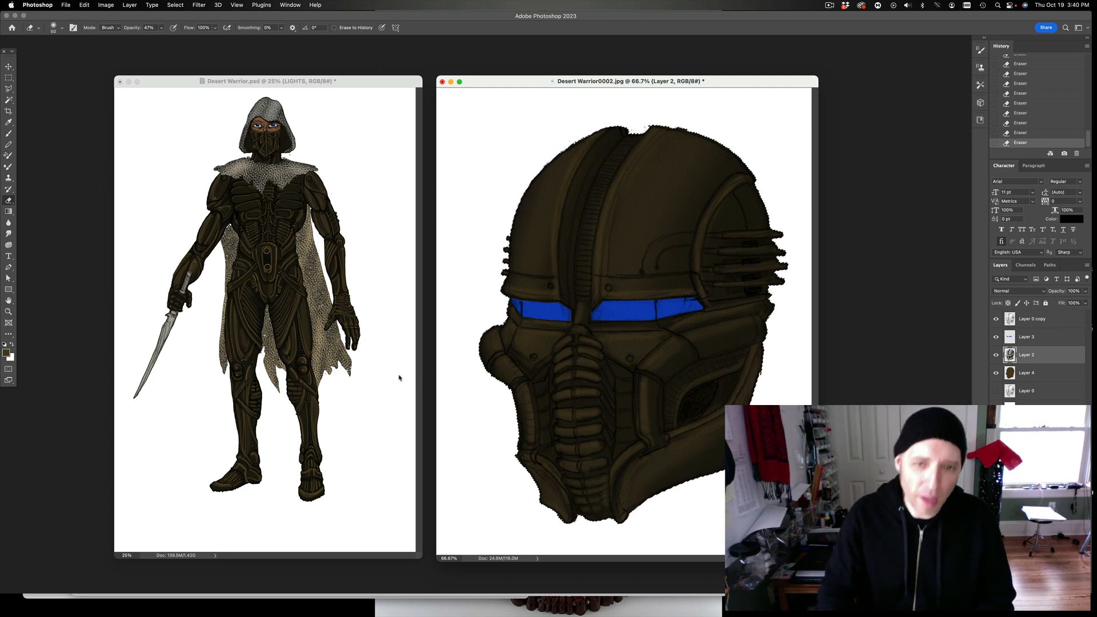
Toggle Layer 4's visibility repeatedly to compare the helmet's shading with and without the brown base color.
click(997, 373)
click(997, 372)
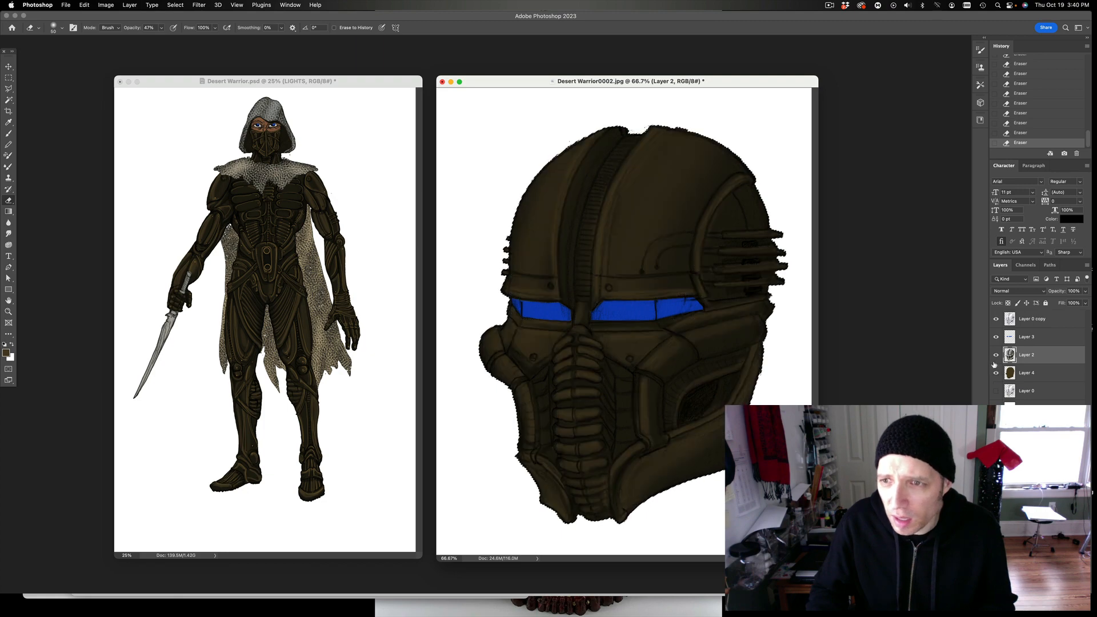
click(996, 372)
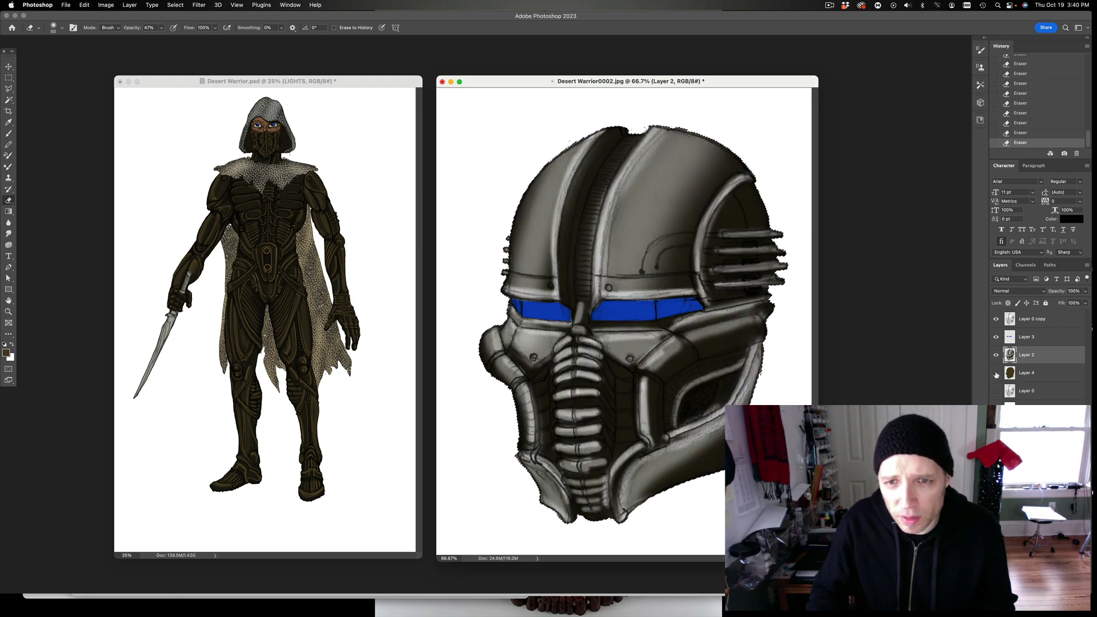
click(997, 373)
click(996, 373)
click(996, 373)
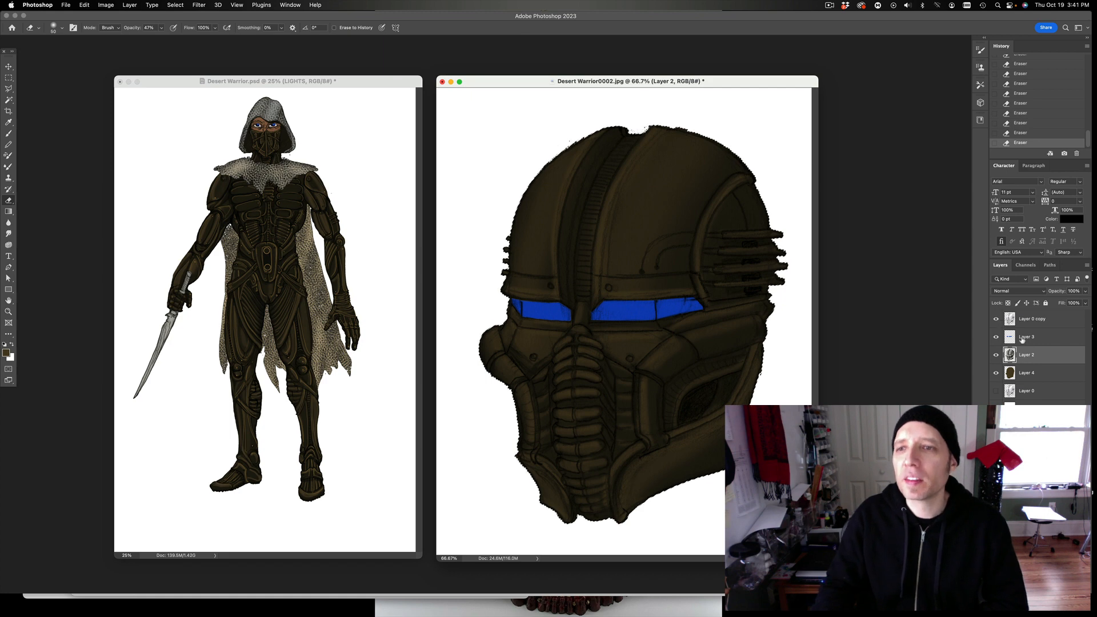
Rename the Layer 0 copy layer as Sketch.
double_click(1030, 318)
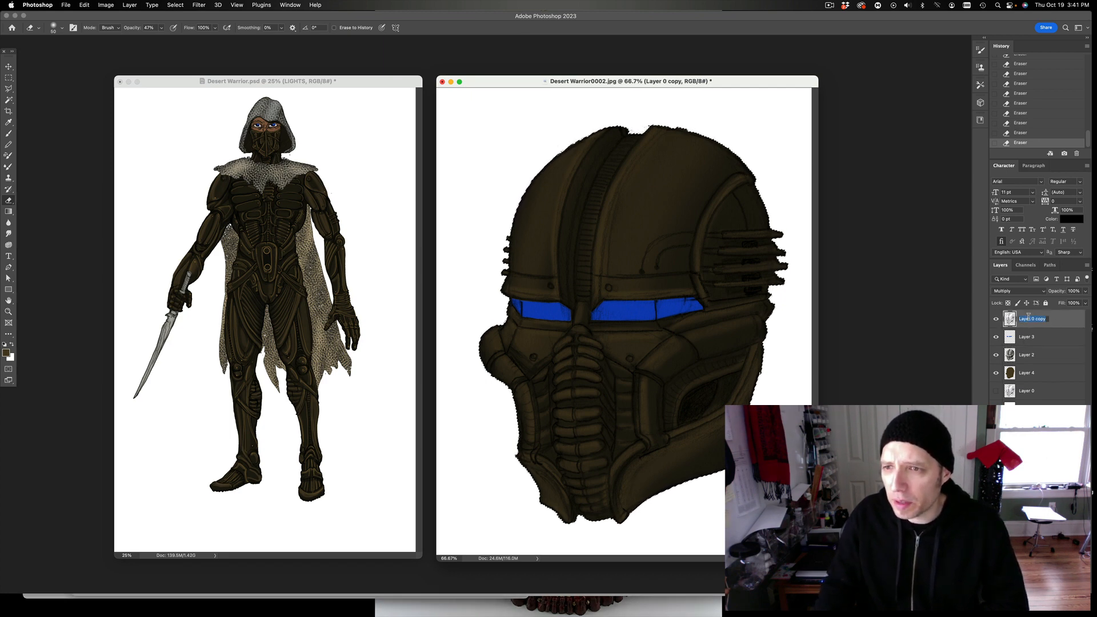
text(Sketch)
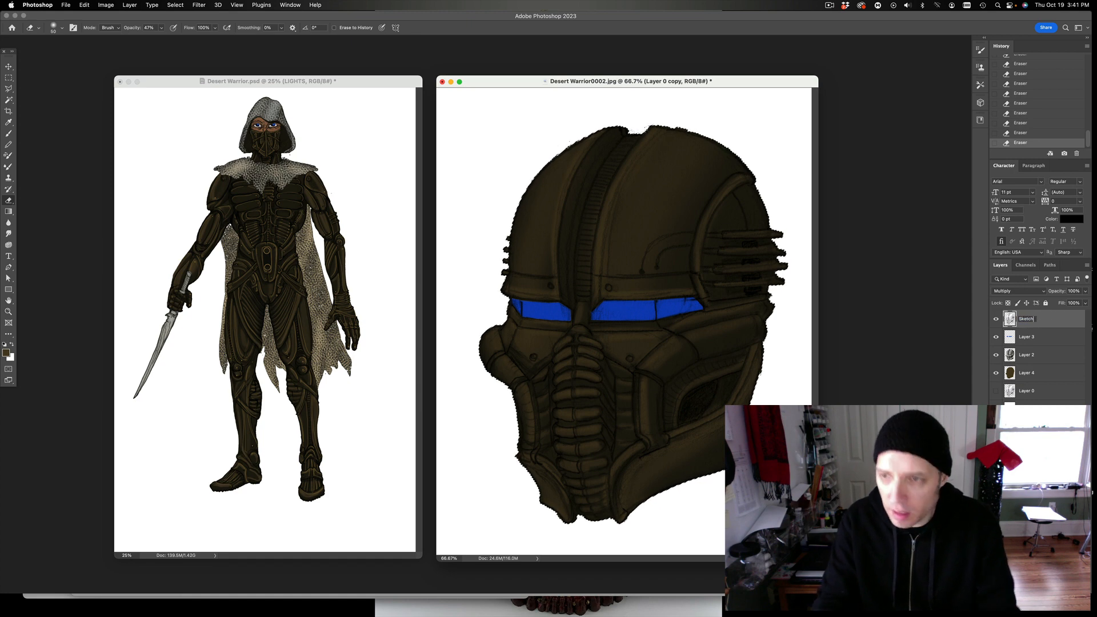
key(Return)
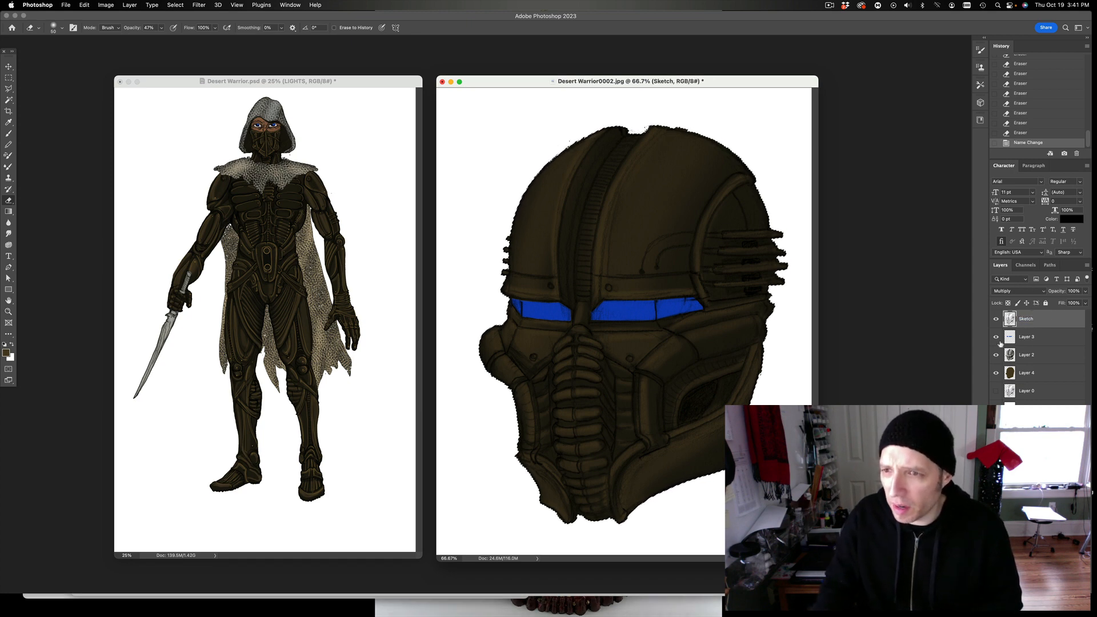
Toggle Layer 3, Layer 2 and Layer 4 off and on, and check Layer 0, to review what each contributes.
click(996, 337)
click(996, 336)
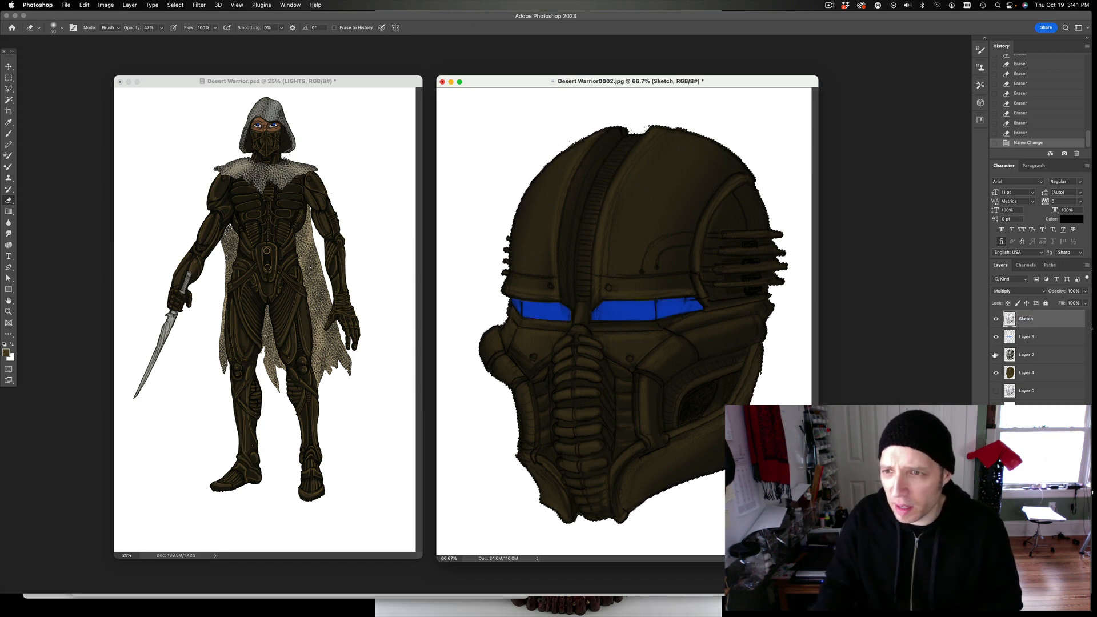
click(996, 355)
click(996, 355)
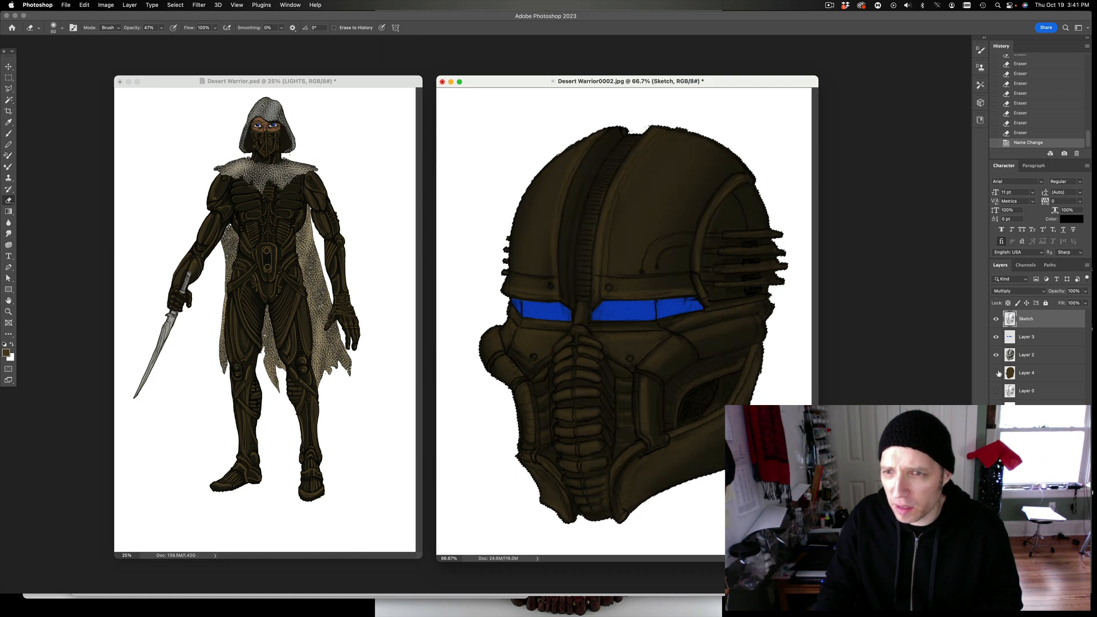
click(997, 373)
click(997, 372)
click(996, 392)
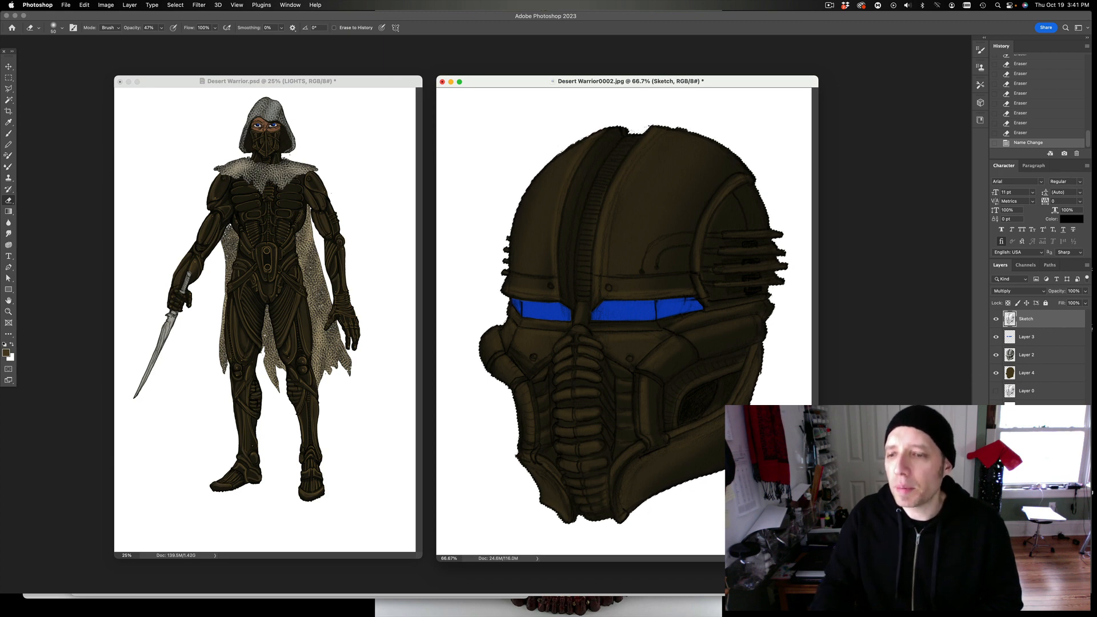
Add a new layer above Sketch and name it HILIGHT.
click(1064, 587)
double_click(1027, 320)
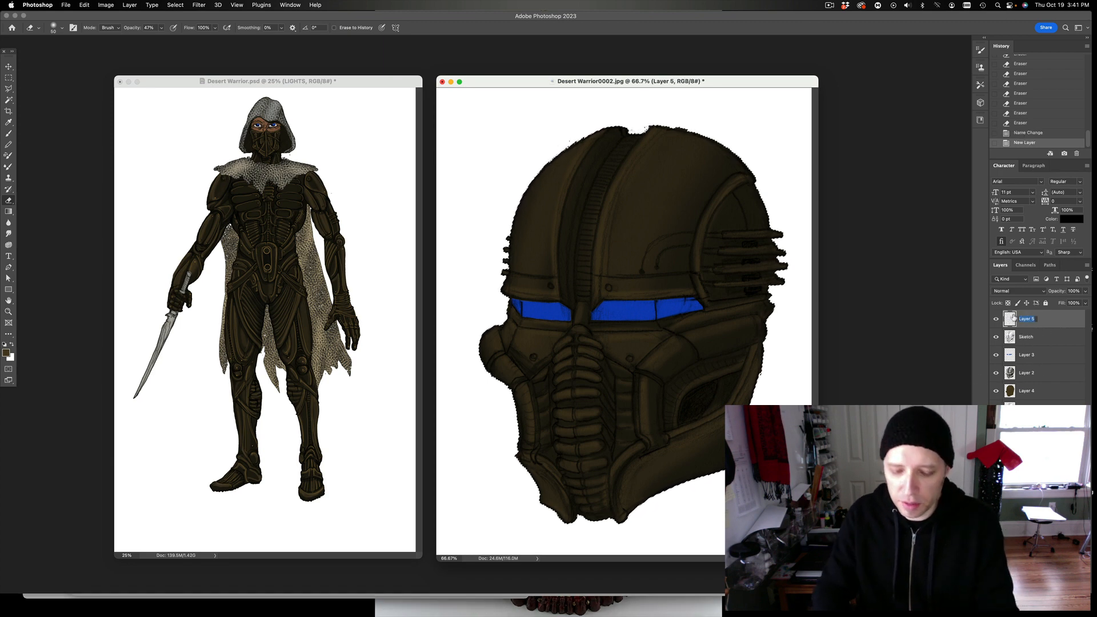
text(HILIGHT)
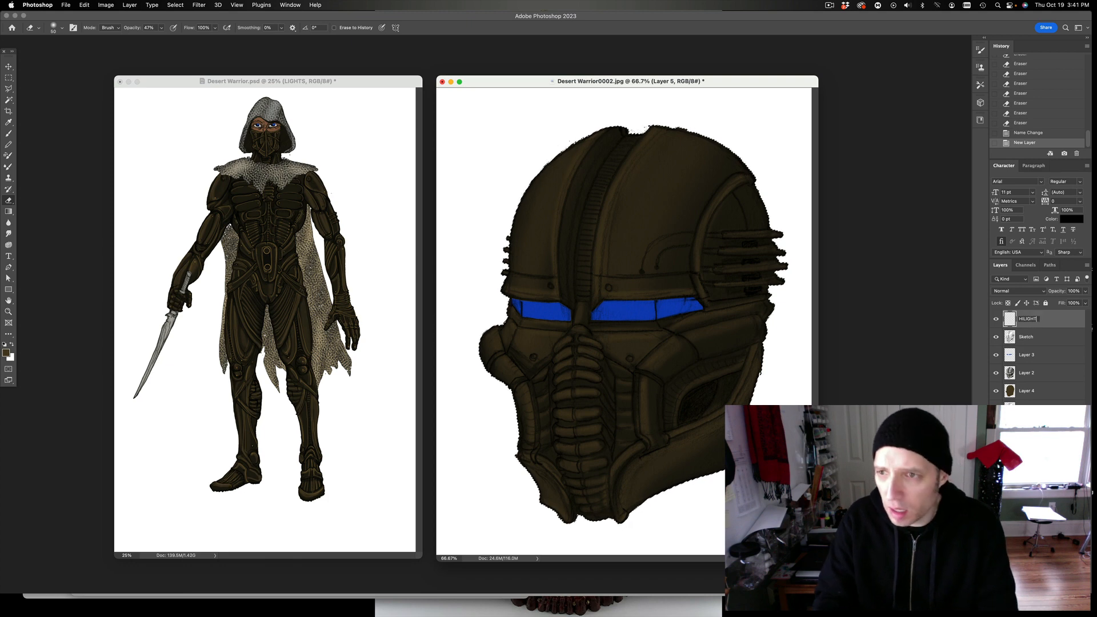
key(Return)
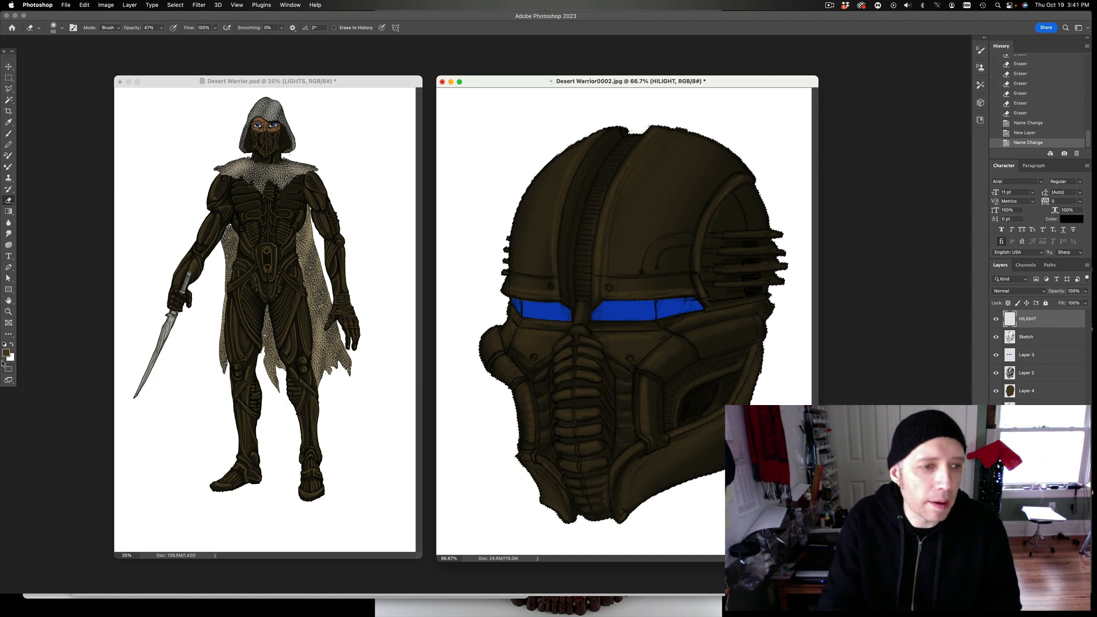
Set the foreground color to a golden brown for the helmet's highlights.
key(i)
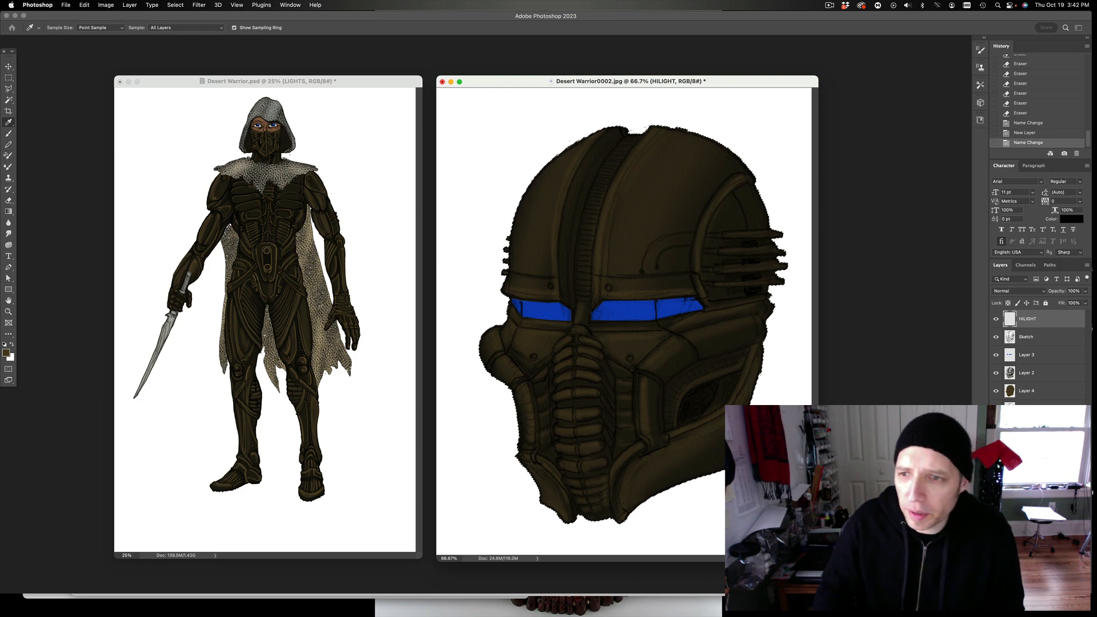
click(814, 321)
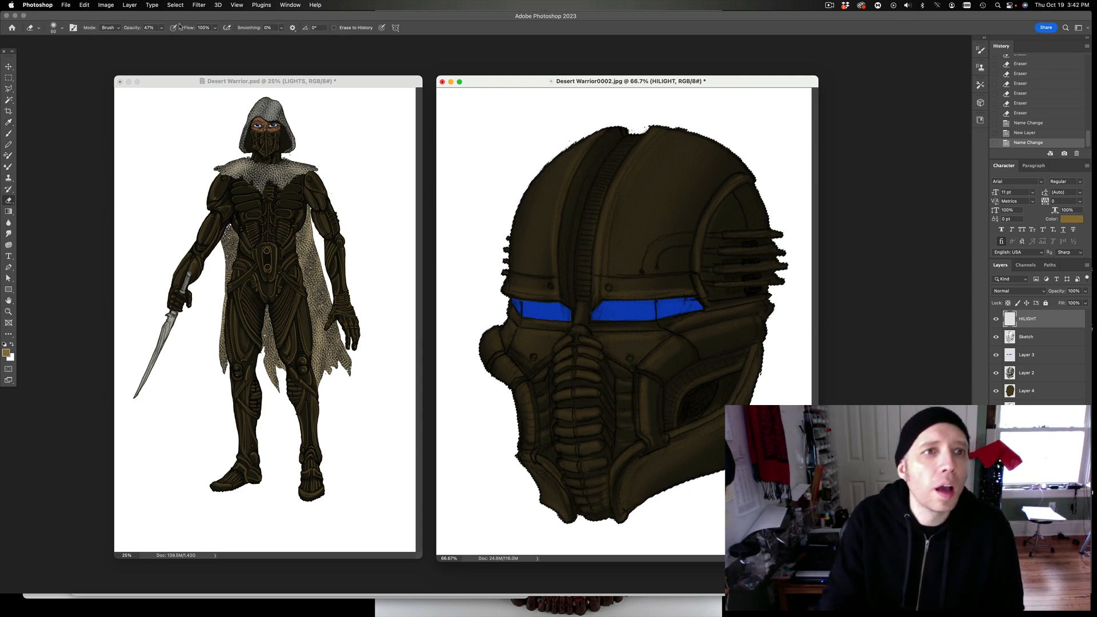
Switch to the Brush tool with a small tip and lower its opacity to 60%.
click(9, 134)
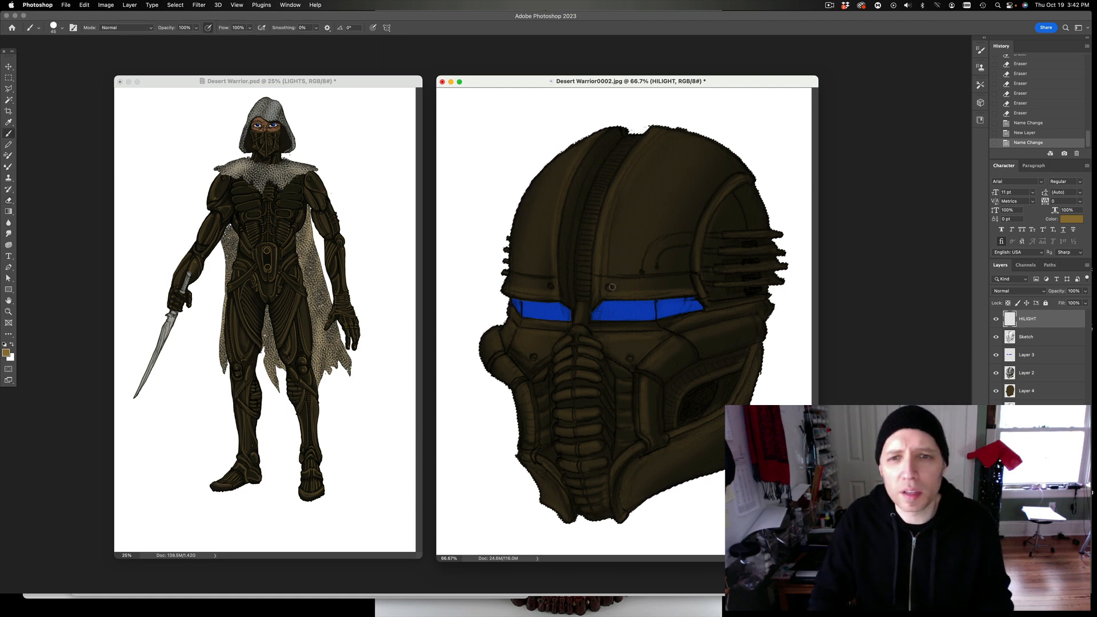
key(bracketleft)
key(bracketleft)
key(bracketleft)
key(bracketleft)
key(bracketleft)
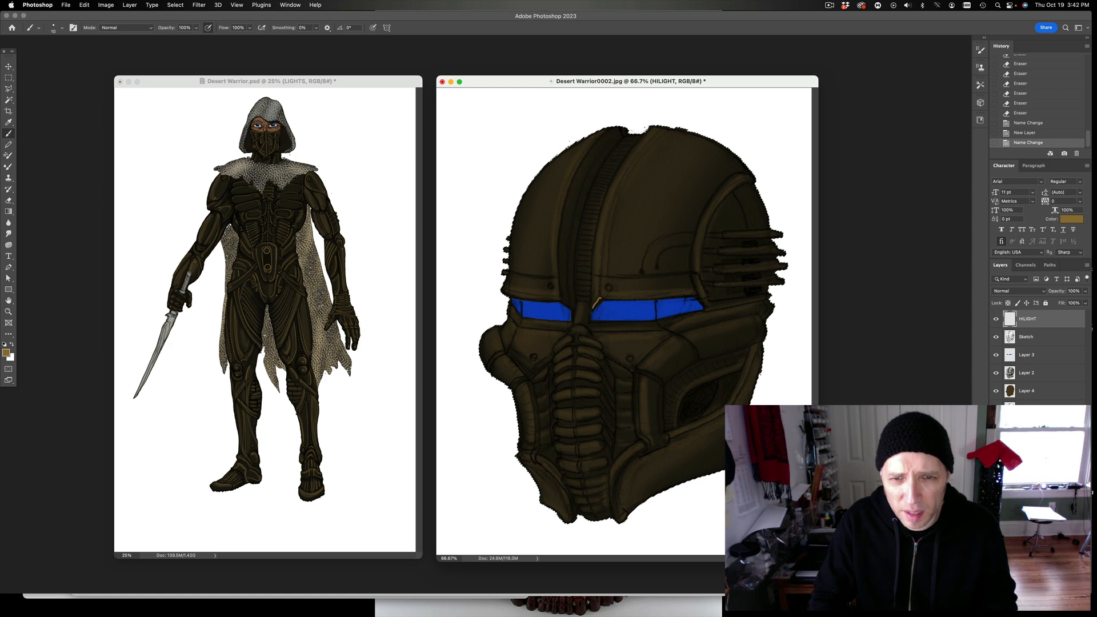
drag(599, 299, 593, 309)
key(super+z)
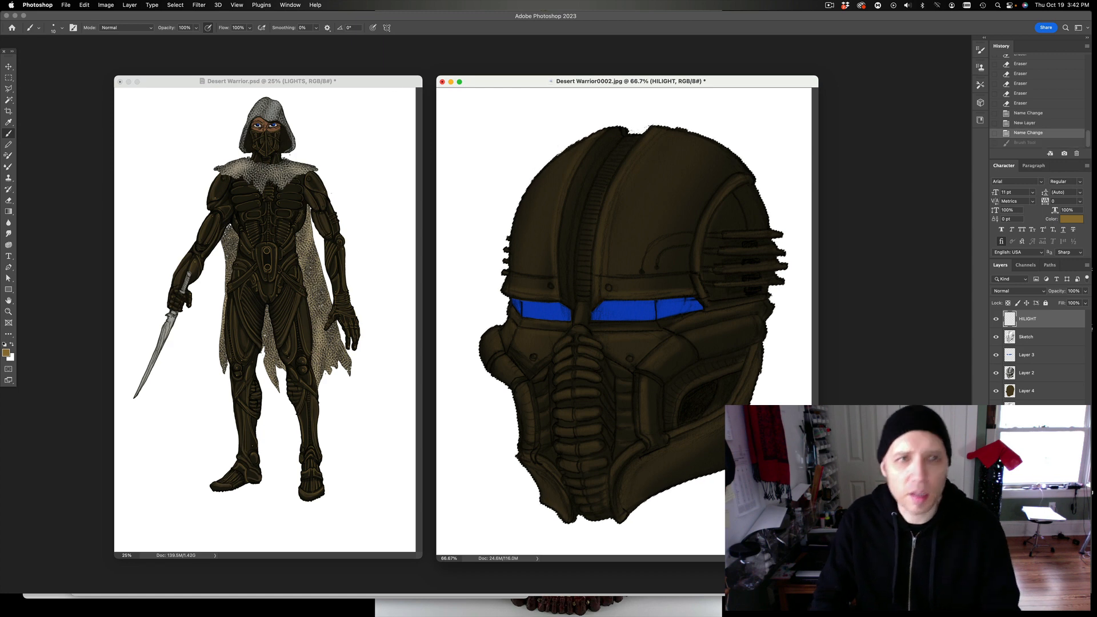
click(196, 28)
drag(195, 38, 180, 38)
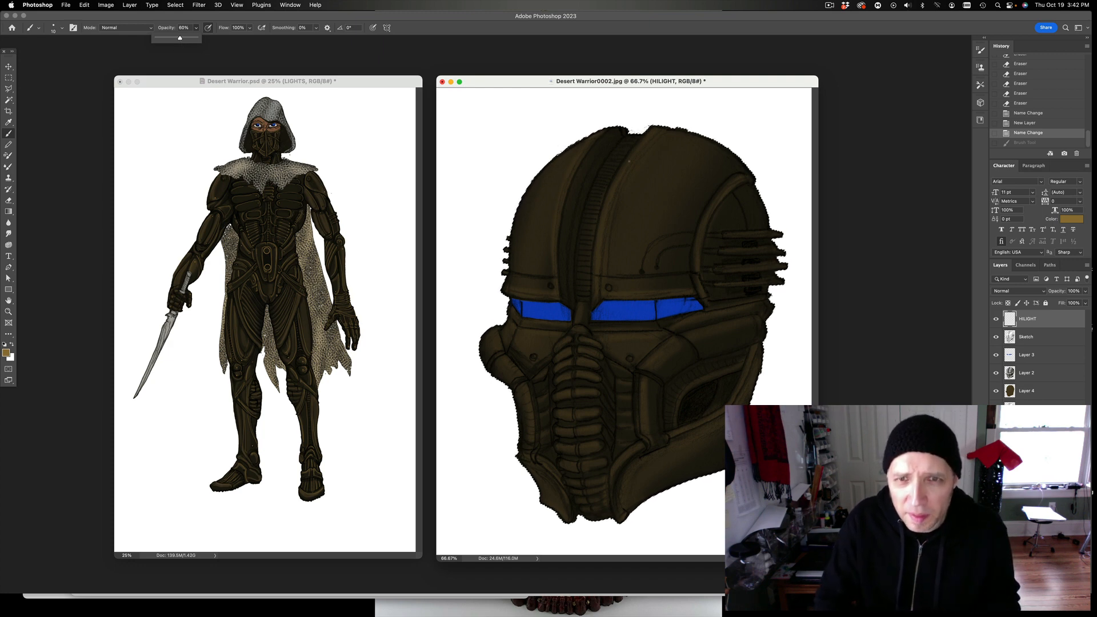
Try a golden-brown highlight stroke down the right edge of the helmet's central crest, then undo it.
key(bracketright)
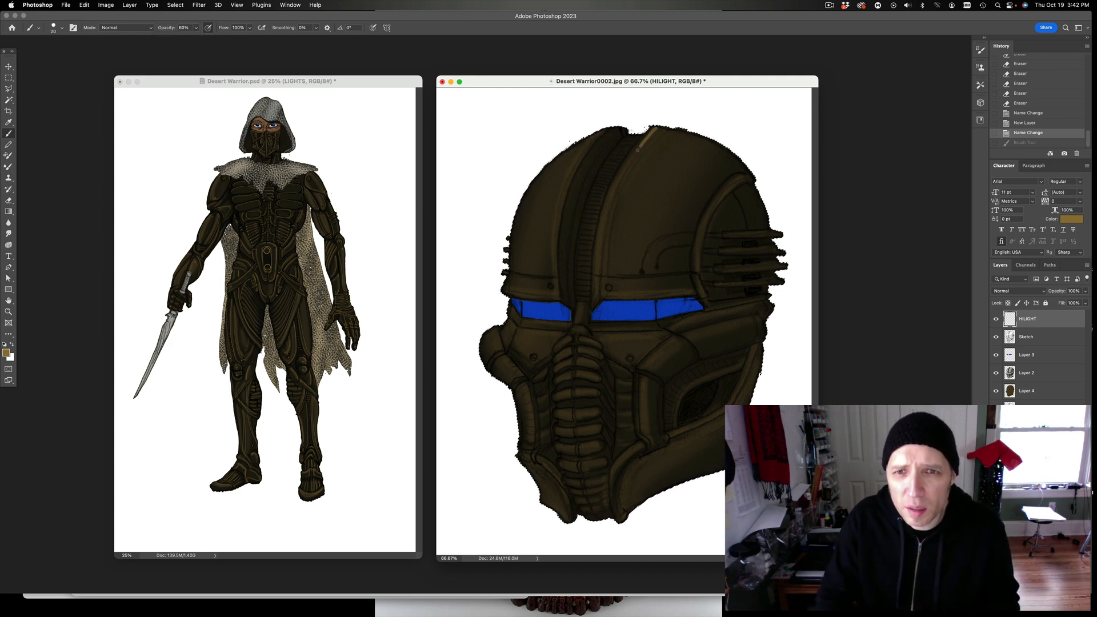
drag(617, 182, 594, 299)
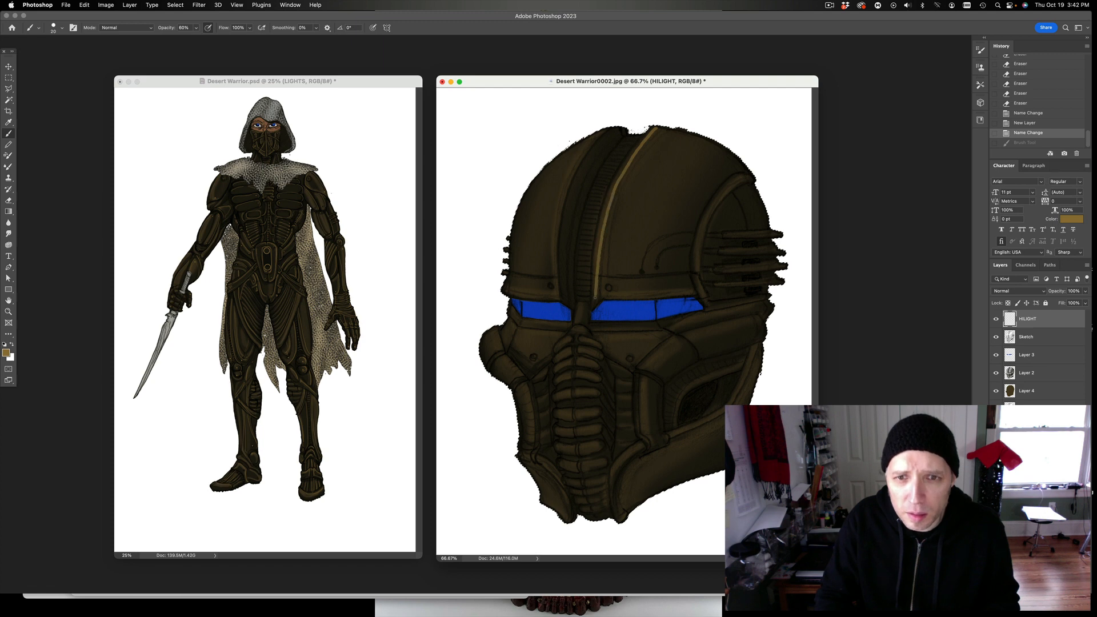
key(super+z)
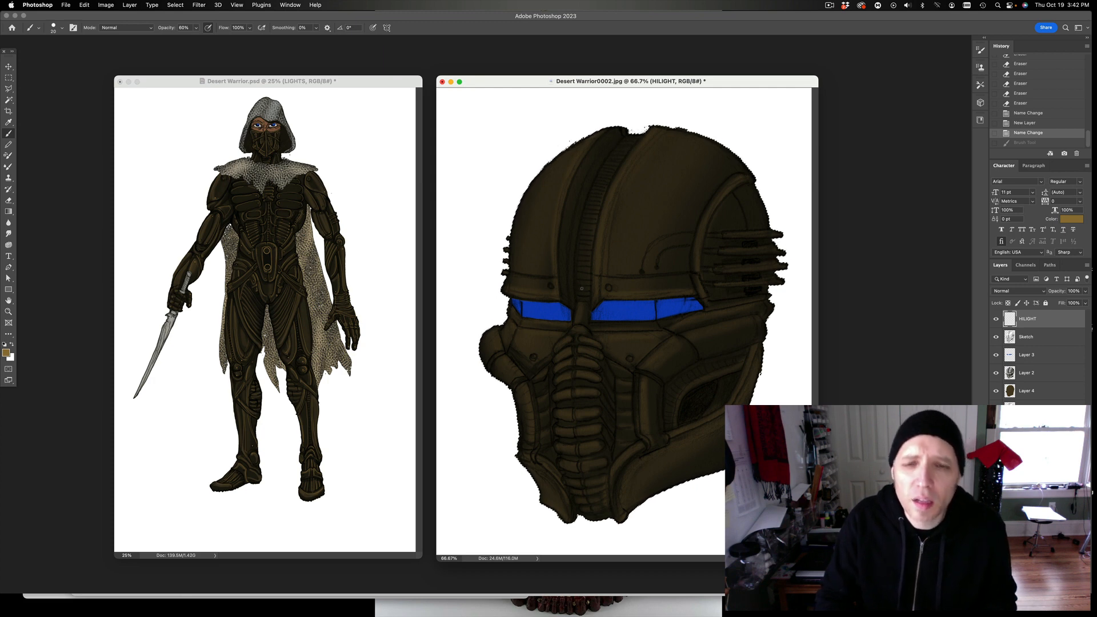
Try a thin highlight on the nose bridge between the eye slits with a 10 px brush.
key(bracketleft)
key(bracketleft)
key(bracketleft)
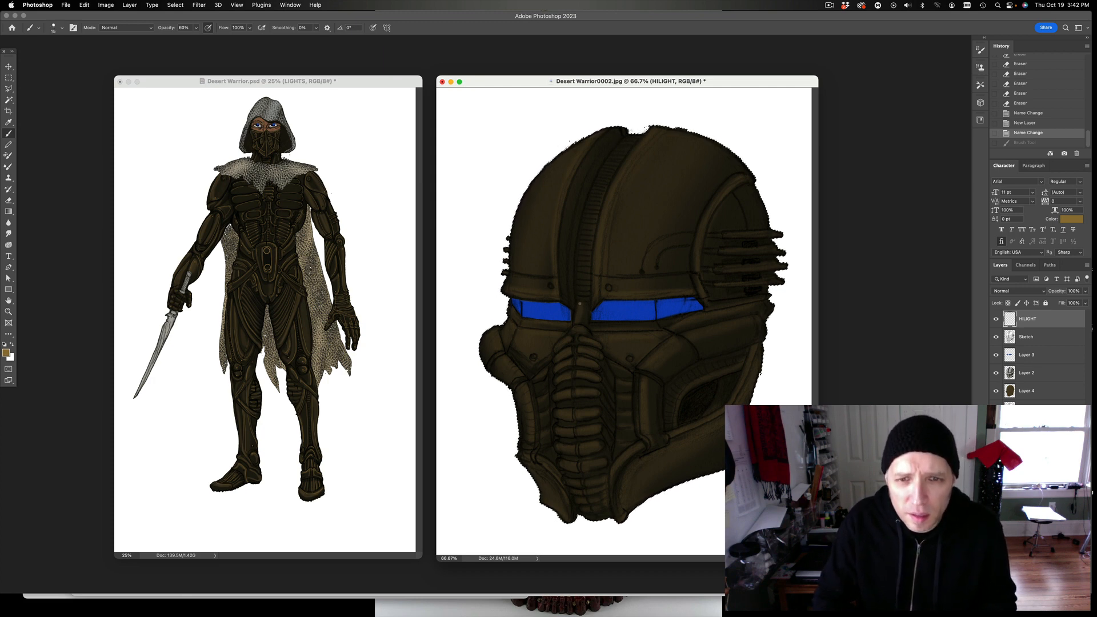
drag(577, 321, 579, 306)
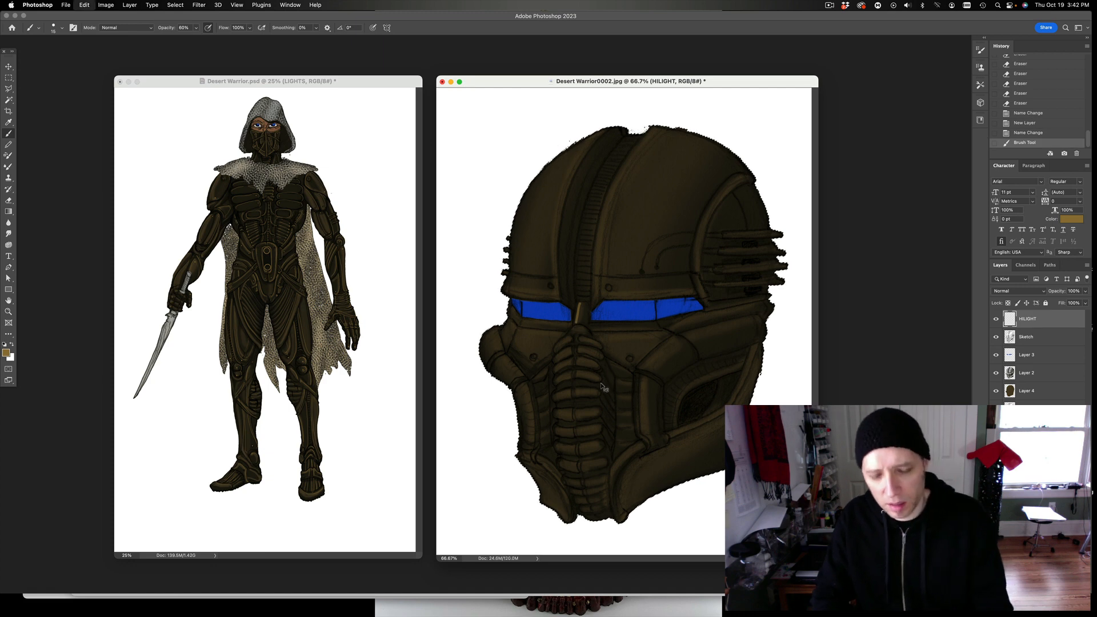
key(super+z)
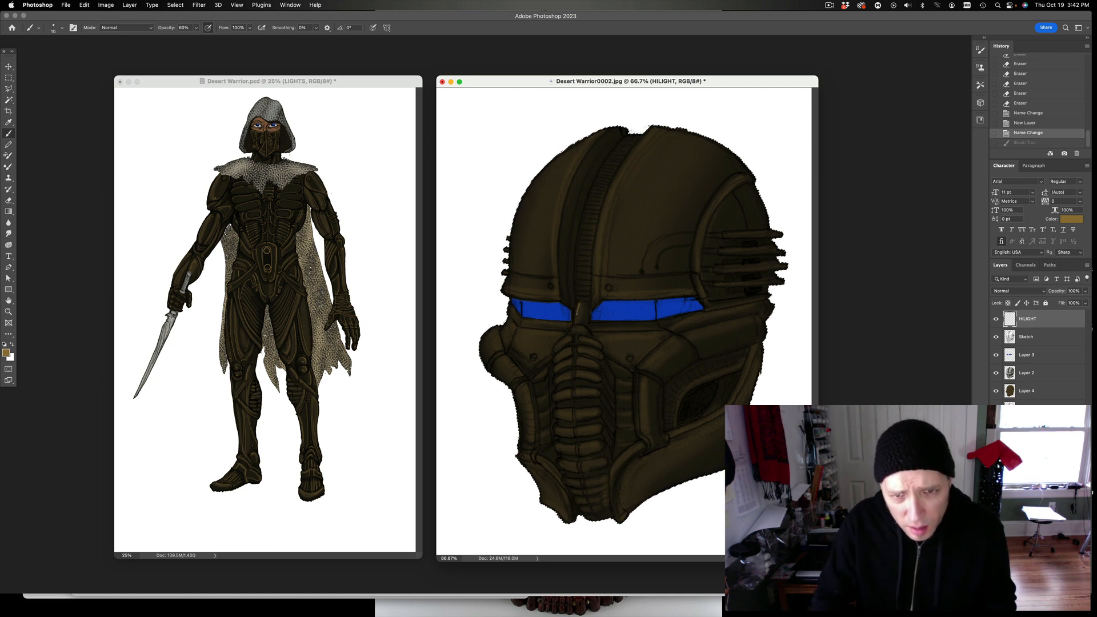
drag(580, 305, 576, 323)
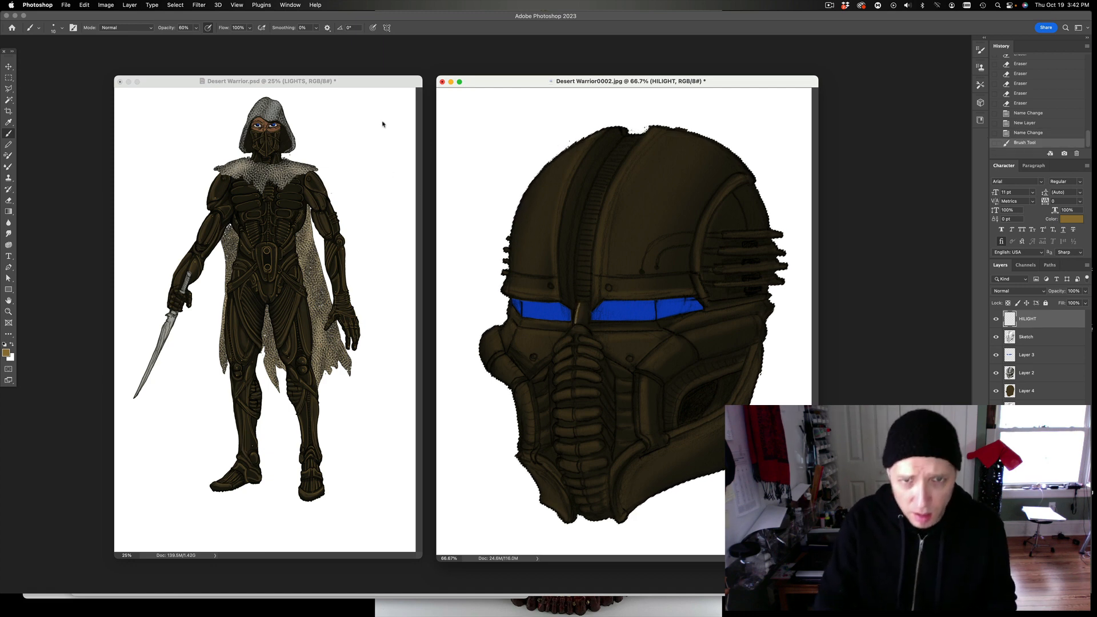
Clear the selection and paint test strokes on the white background beside the helmet.
click(475, 125)
click(480, 148)
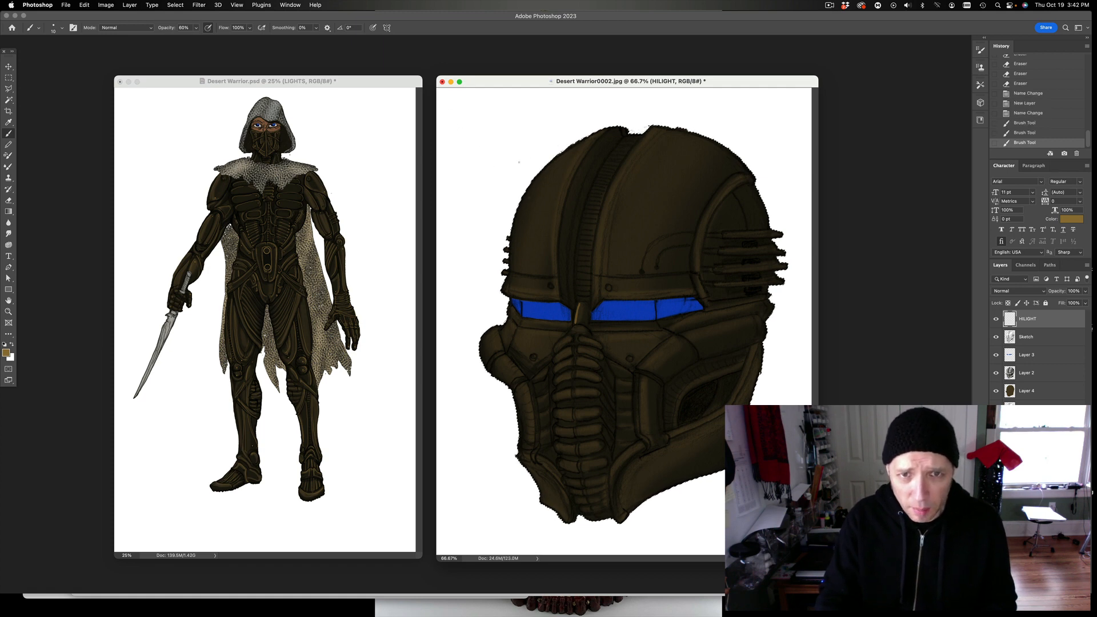
key(super+d)
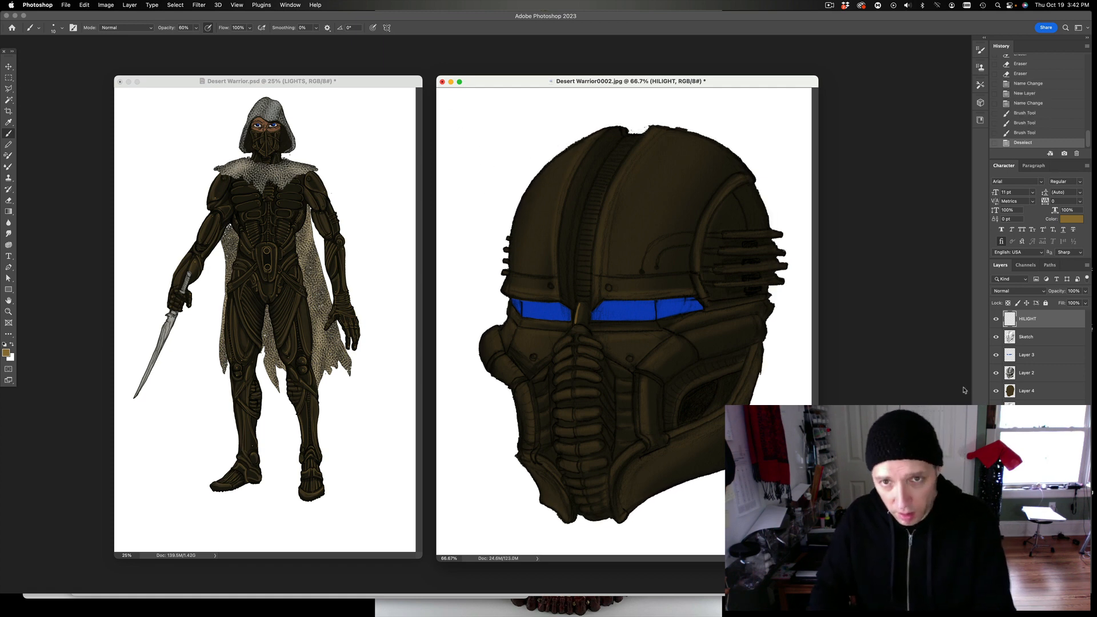
mouse_move(461, 108)
mouse_down()
mouse_move(486, 155)
mouse_move(536, 135)
mouse_up()
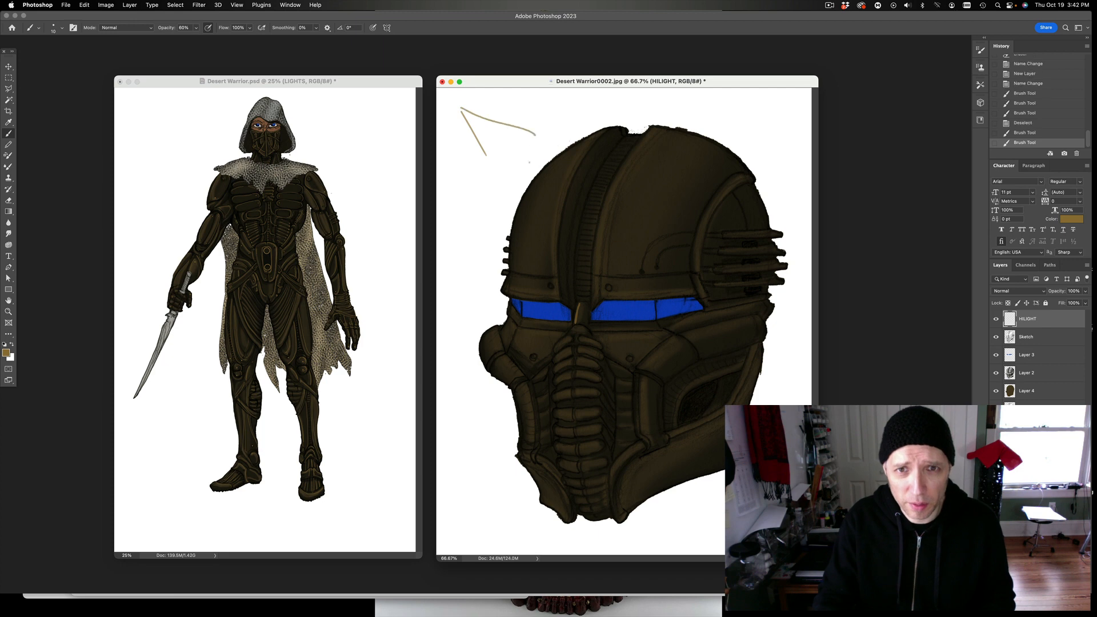
drag(455, 110, 480, 187)
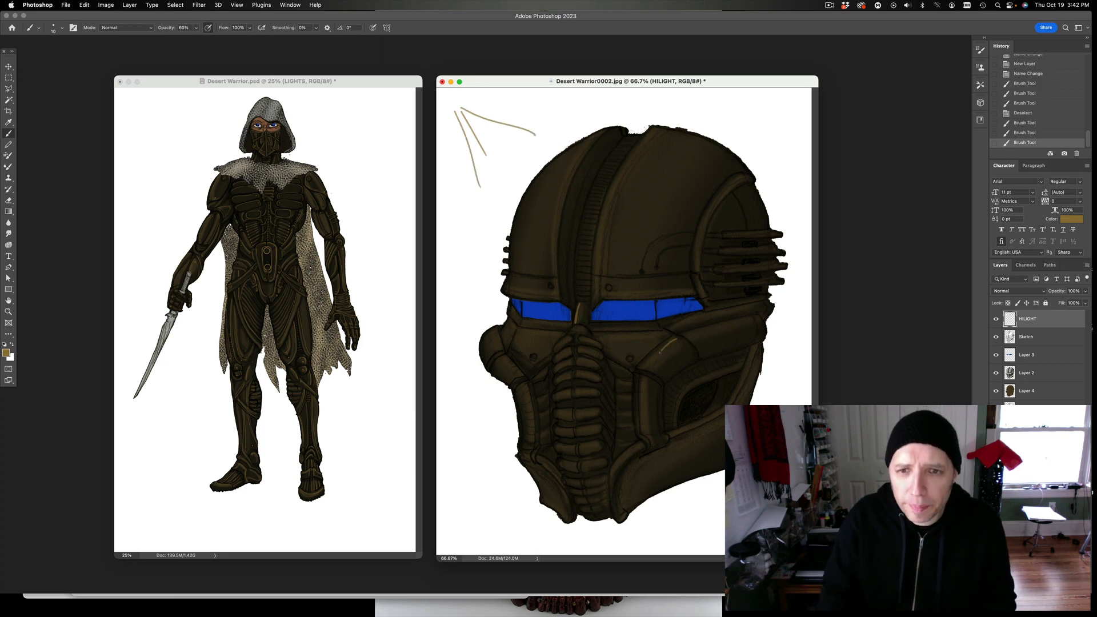
key(super+z)
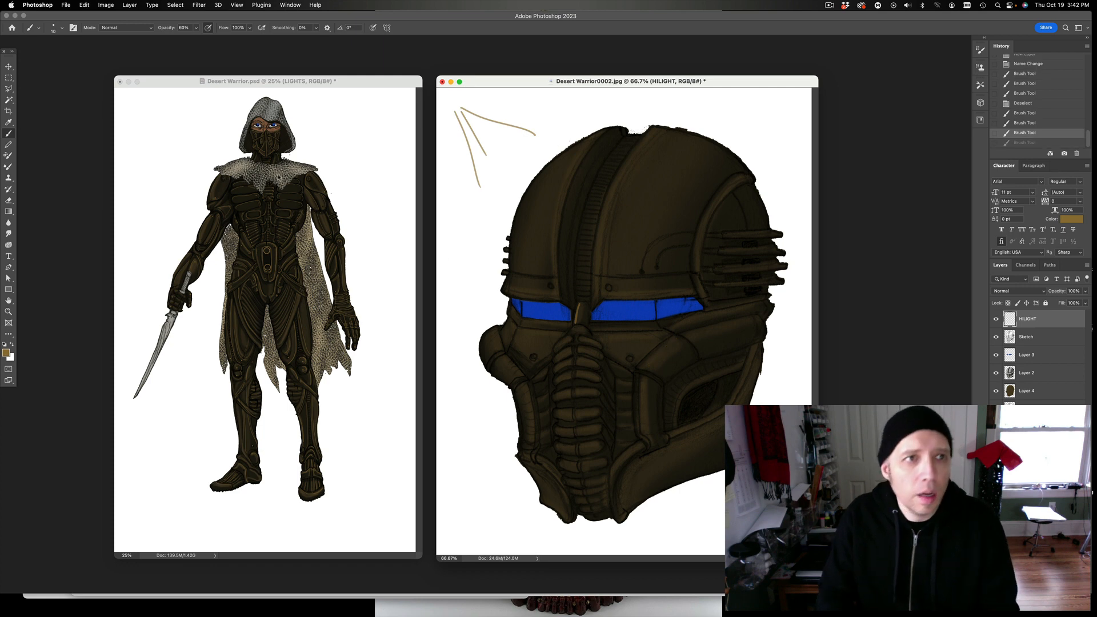
Check the brush presets, then undo the test strokes, the deselection and the nose bridge highlight.
click(55, 28)
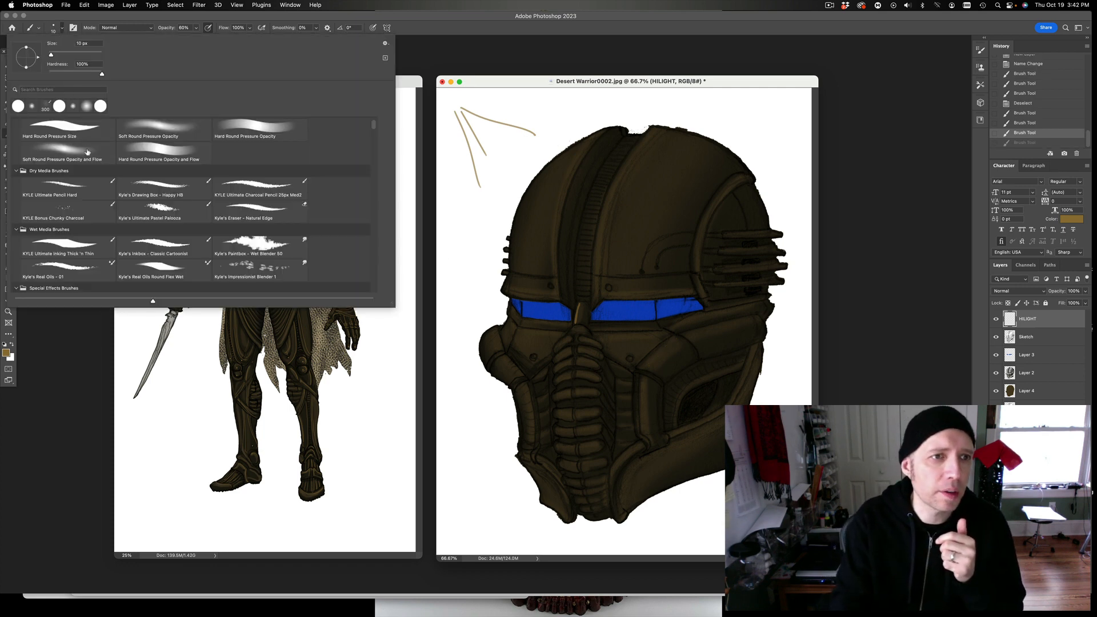
click(455, 57)
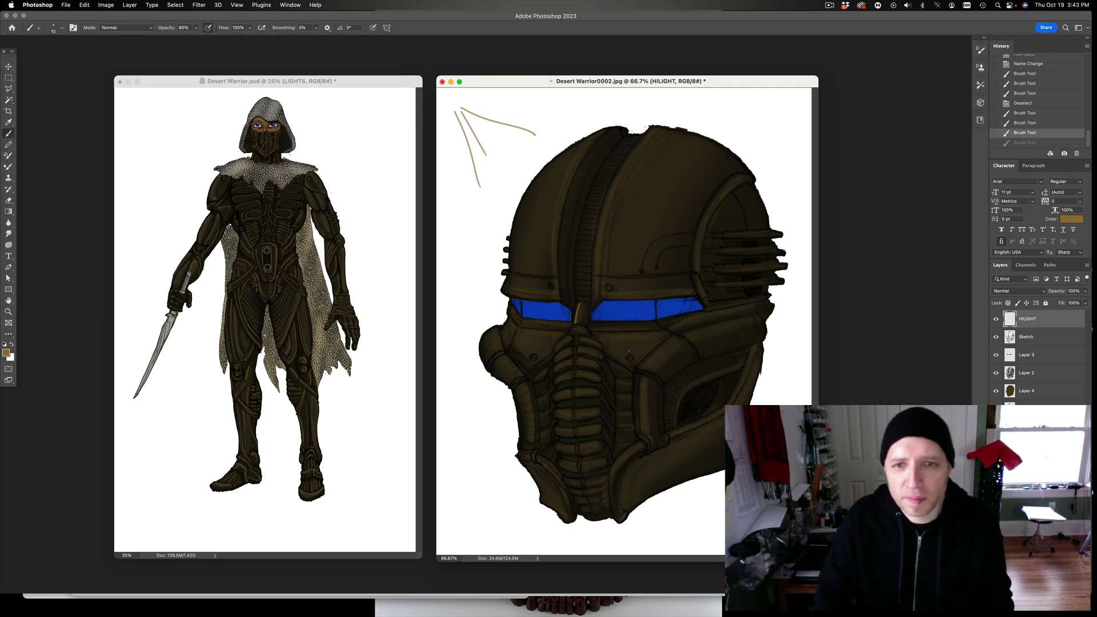
key(bracketright)
key(super+z)
key(super+z)
key(super+z)
key(super+z)
key(super+z)
key(super+z)
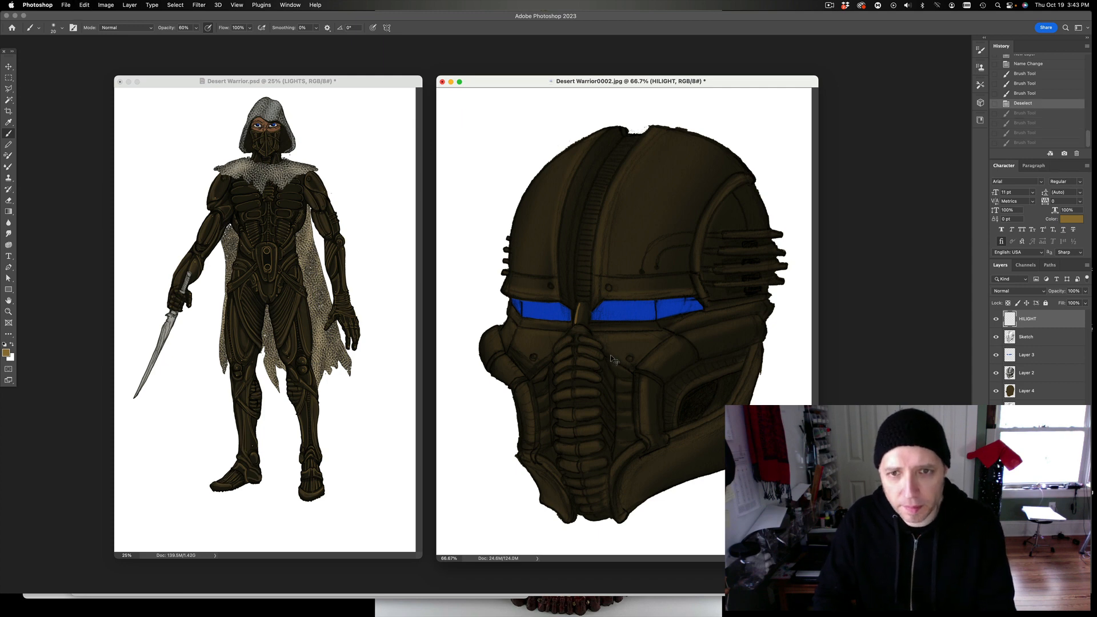
key(super+z)
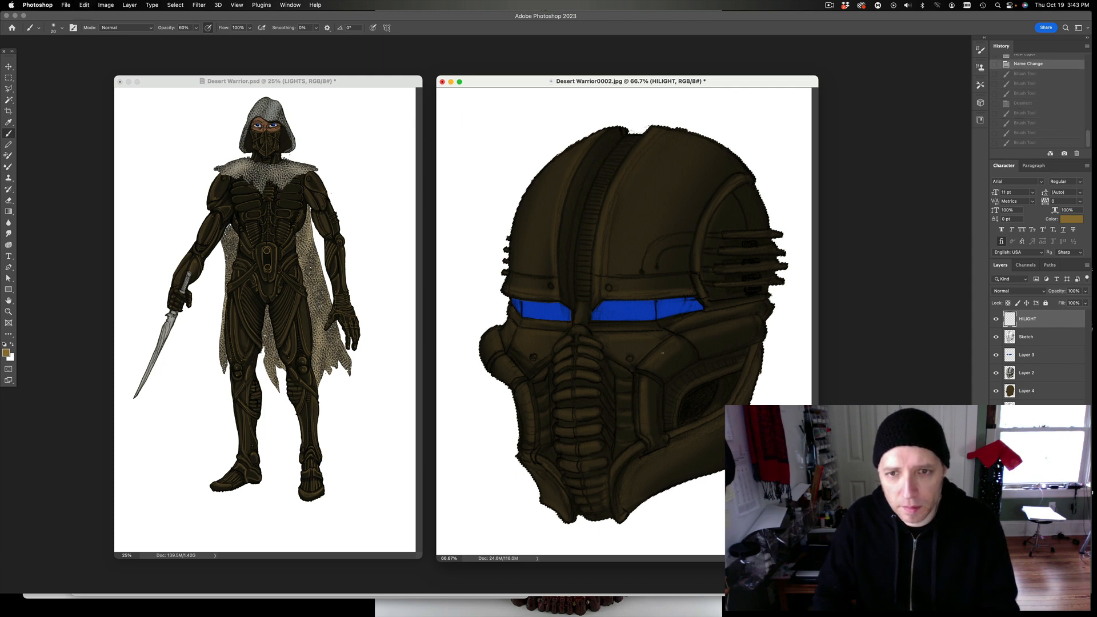
Paint golden-brown highlights on the right cheek guard's upper ridge with a larger brush and along its lower edge with a 20 px brush.
key(bracketright)
key(bracketright)
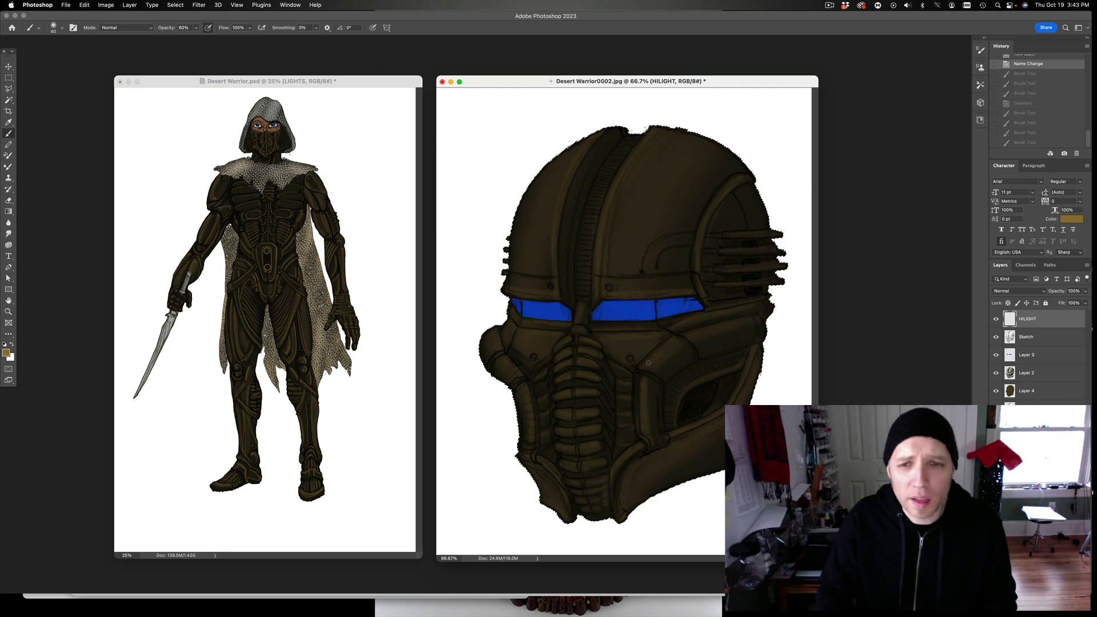
drag(671, 343, 676, 342)
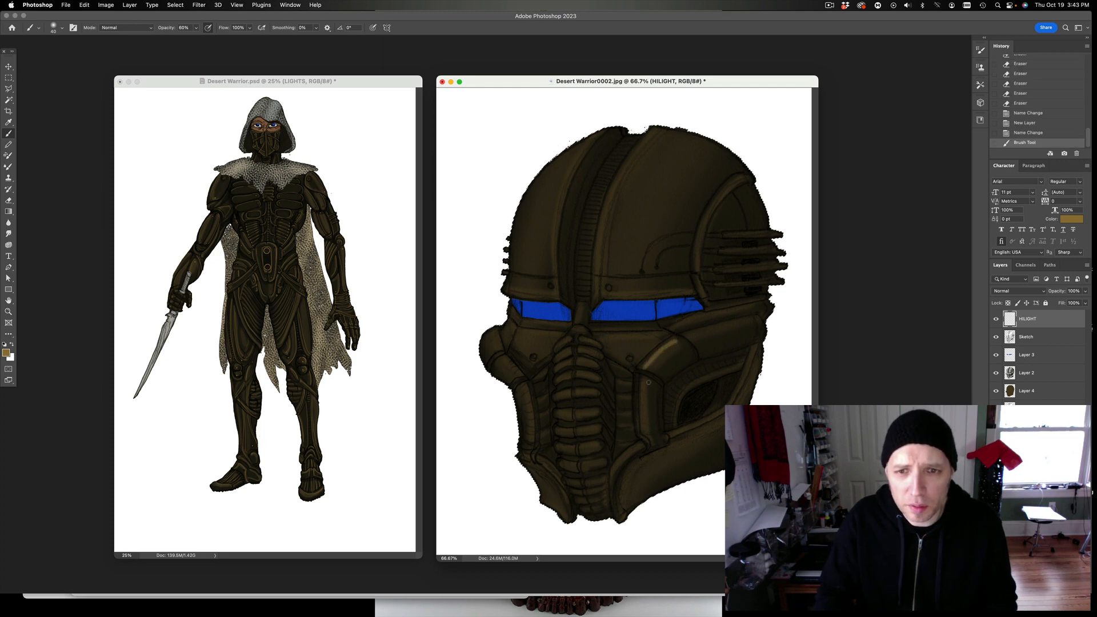
key(bracketleft)
key(bracketleft)
key(bracketleft)
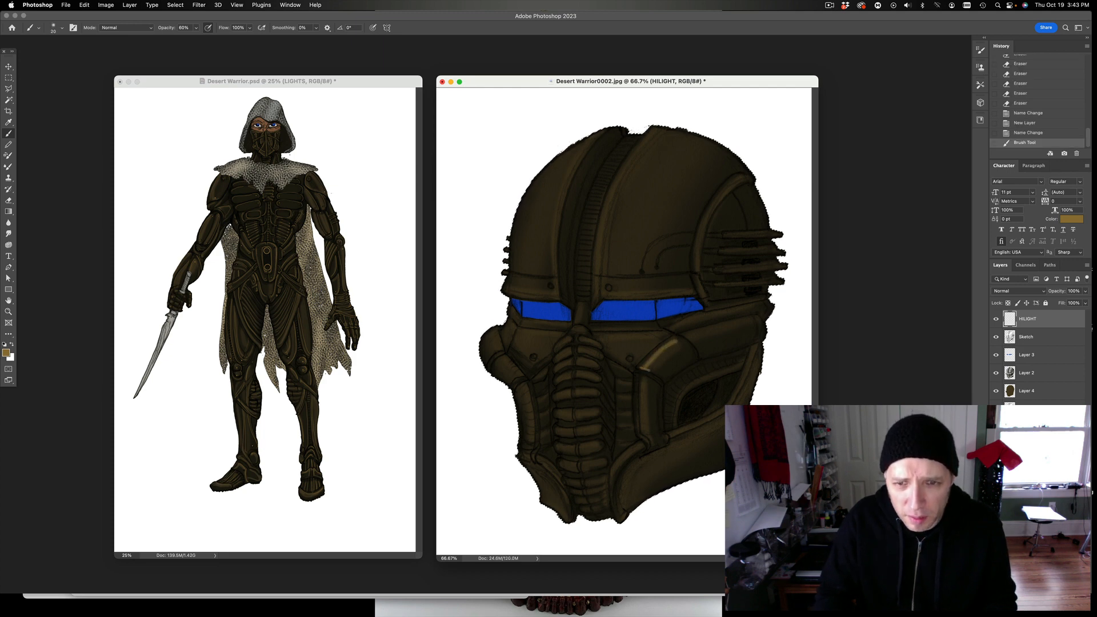
drag(664, 380, 666, 382)
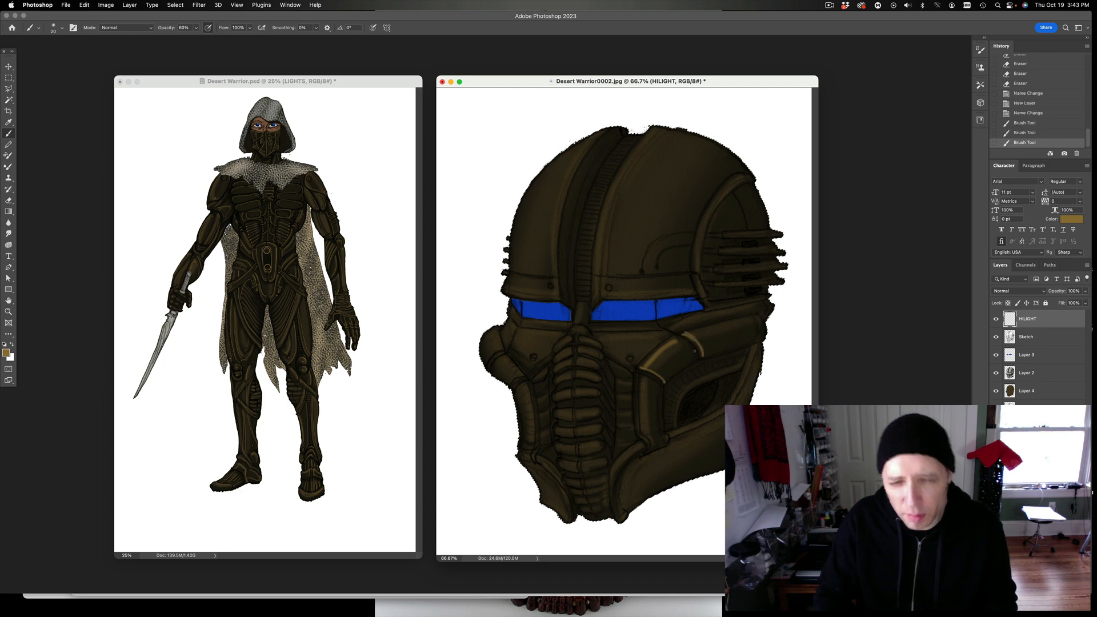
Redo the short highlight along the curved seam behind the right cheek guard's ridge.
key(super+z)
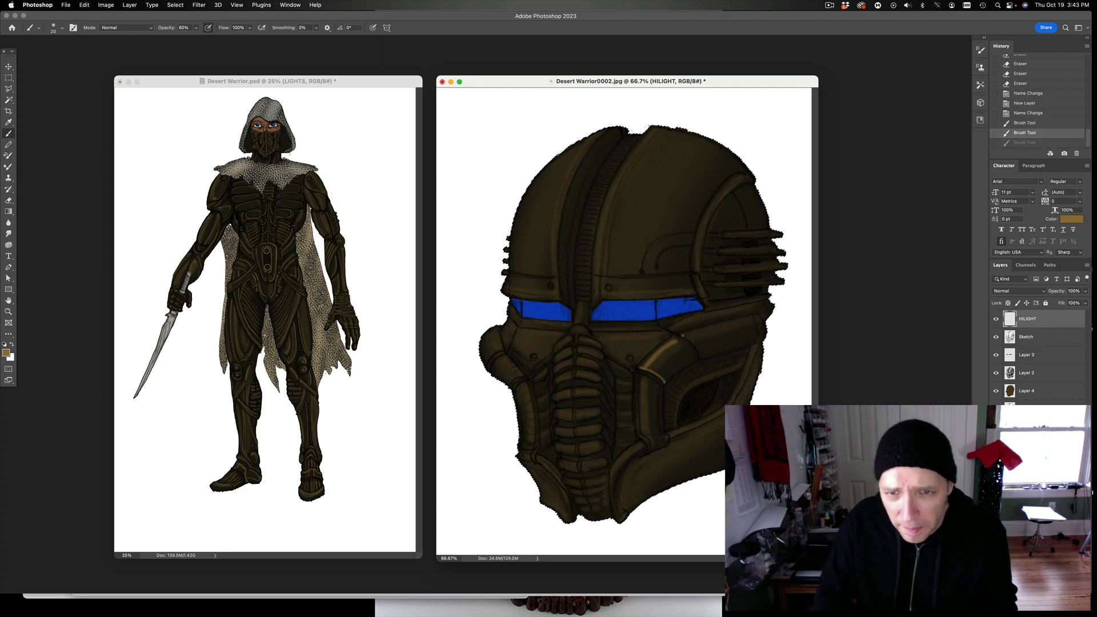
drag(684, 337, 701, 357)
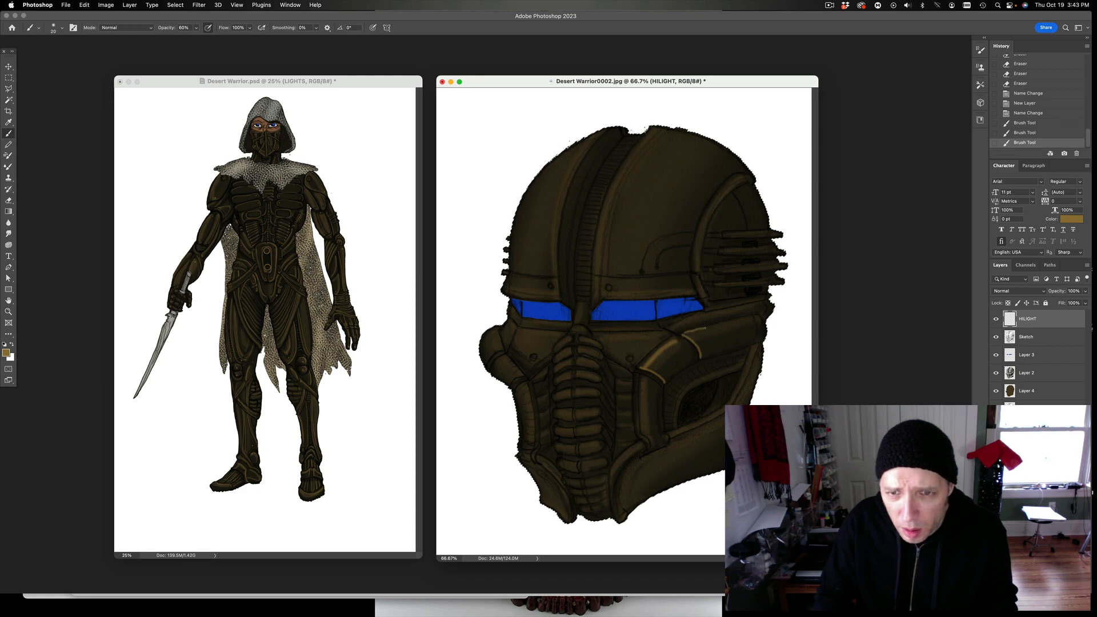
key(super+z)
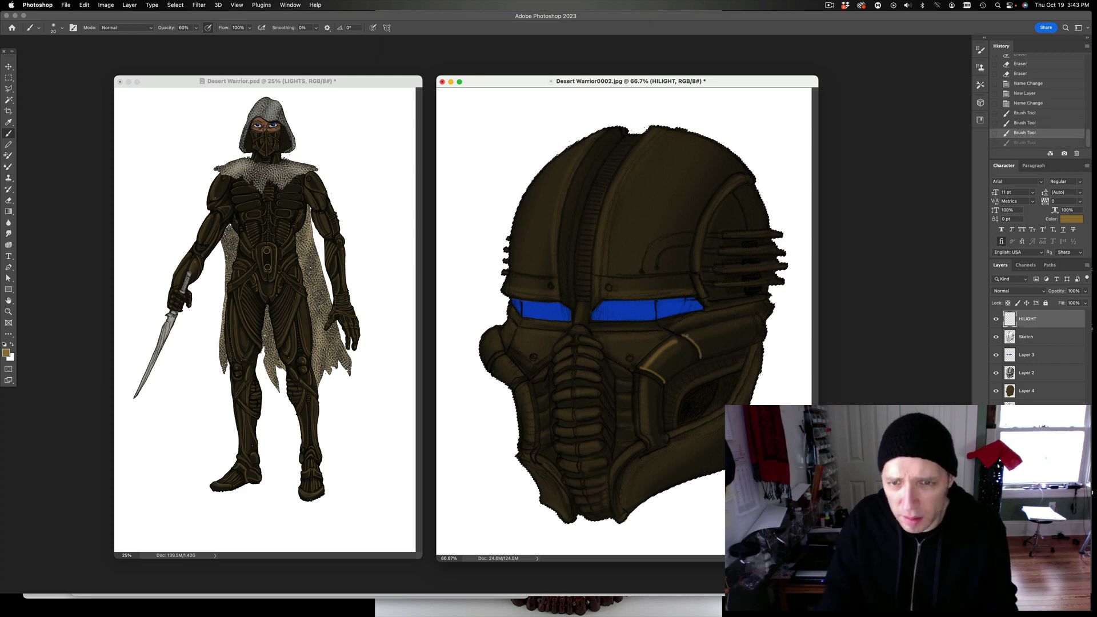
Paint a highlight along the upper rim of the right cheek panel, undoing and repeating strokes until it follows the edge.
drag(686, 332, 722, 324)
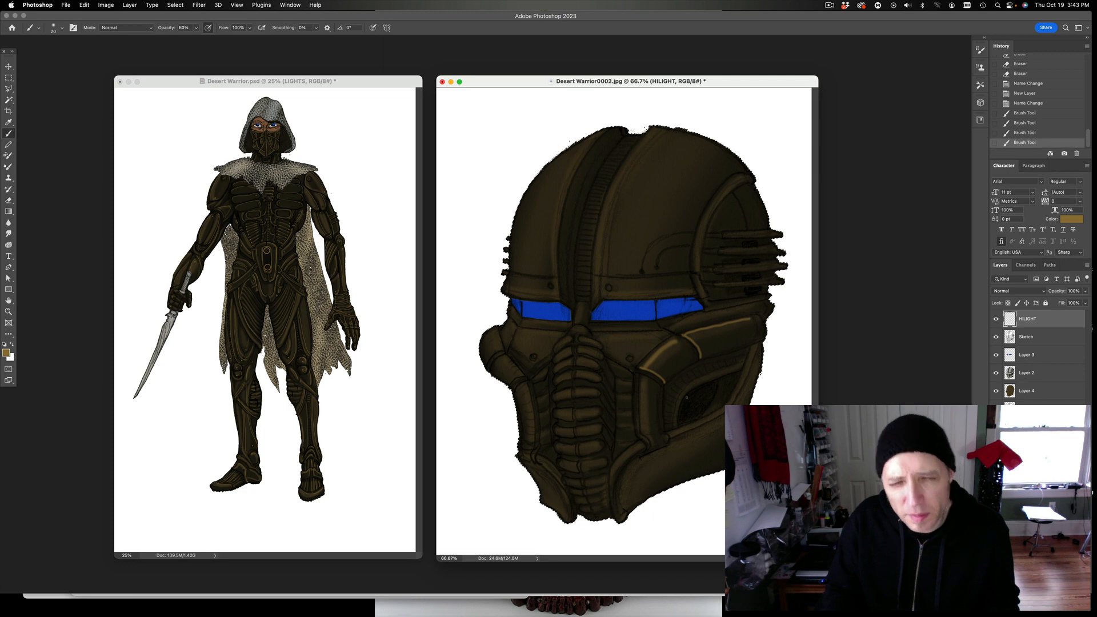
key(super+z)
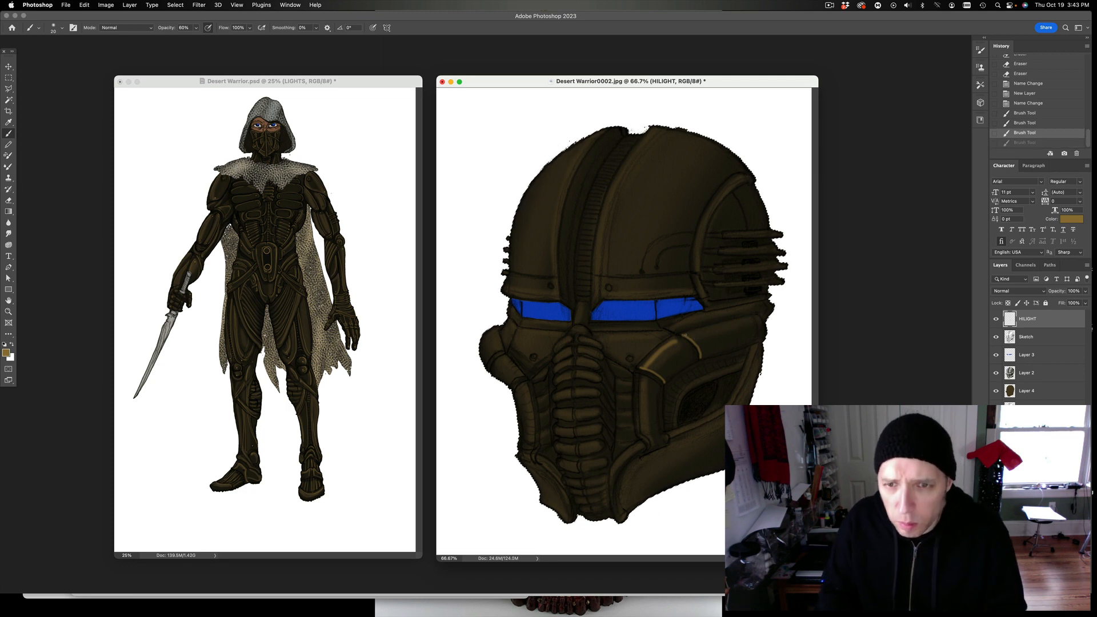
drag(747, 314, 749, 314)
key(super+z)
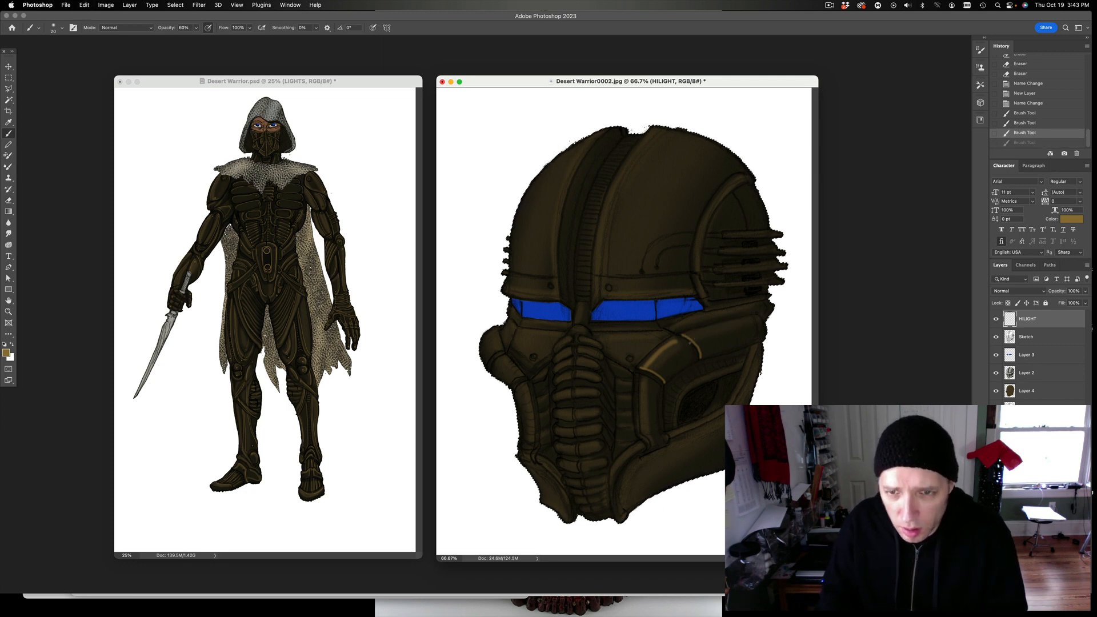
mouse_move(687, 333)
mouse_down()
mouse_move(757, 316)
mouse_move(695, 322)
mouse_up()
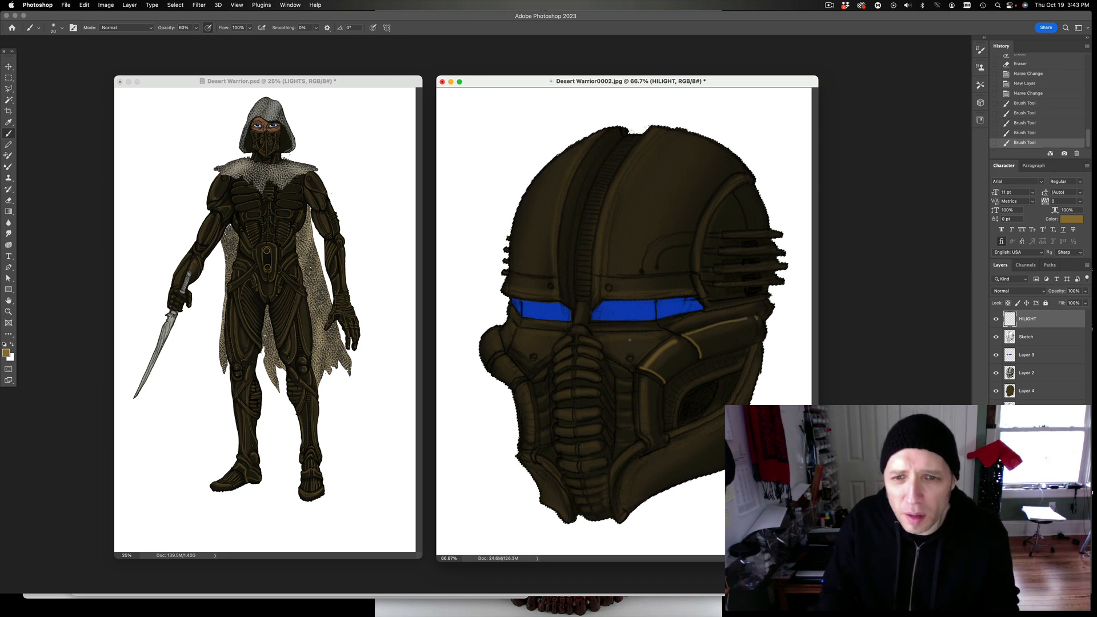
Paint a highlight along the ridge beneath the right eye slit, replacing the first stroke with one from a larger brush.
drag(604, 333, 641, 333)
key(super+z)
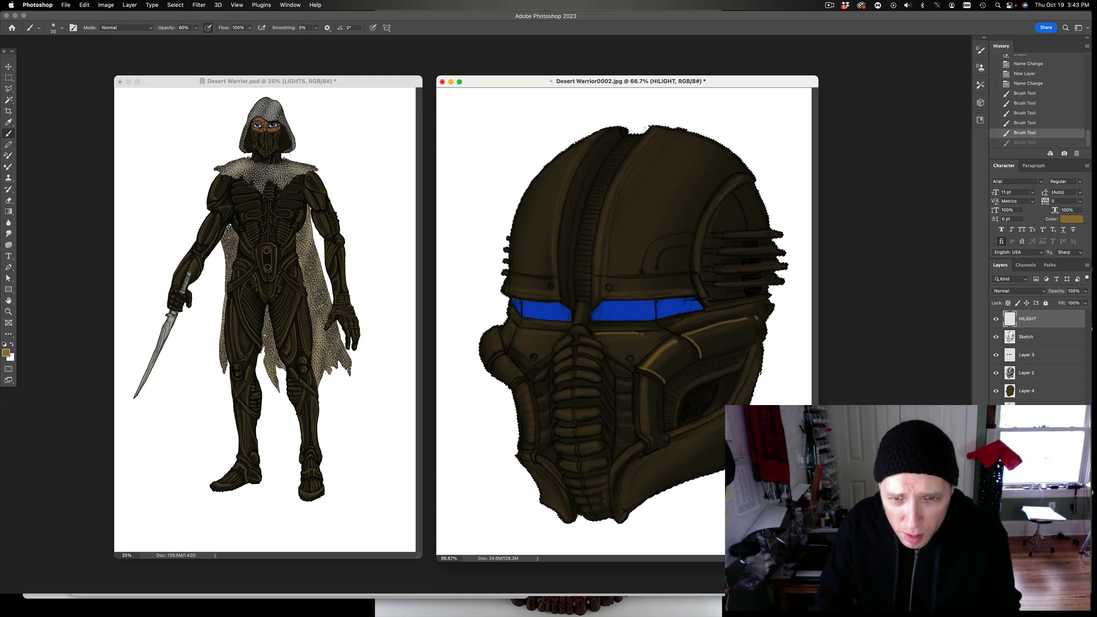
key(super+z)
key(bracketright)
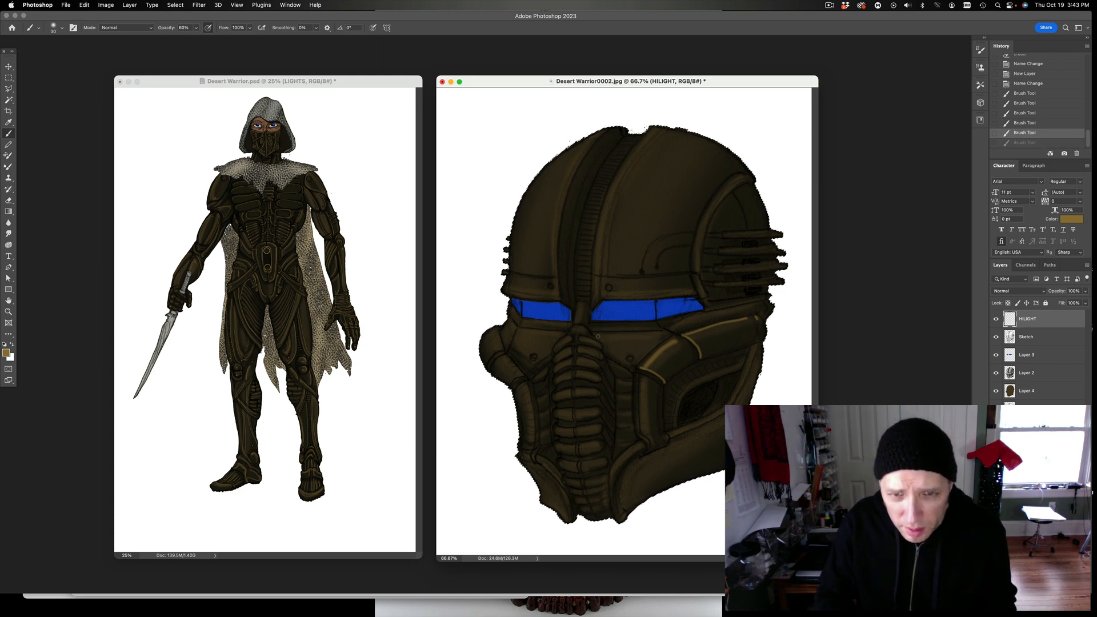
drag(596, 333, 662, 335)
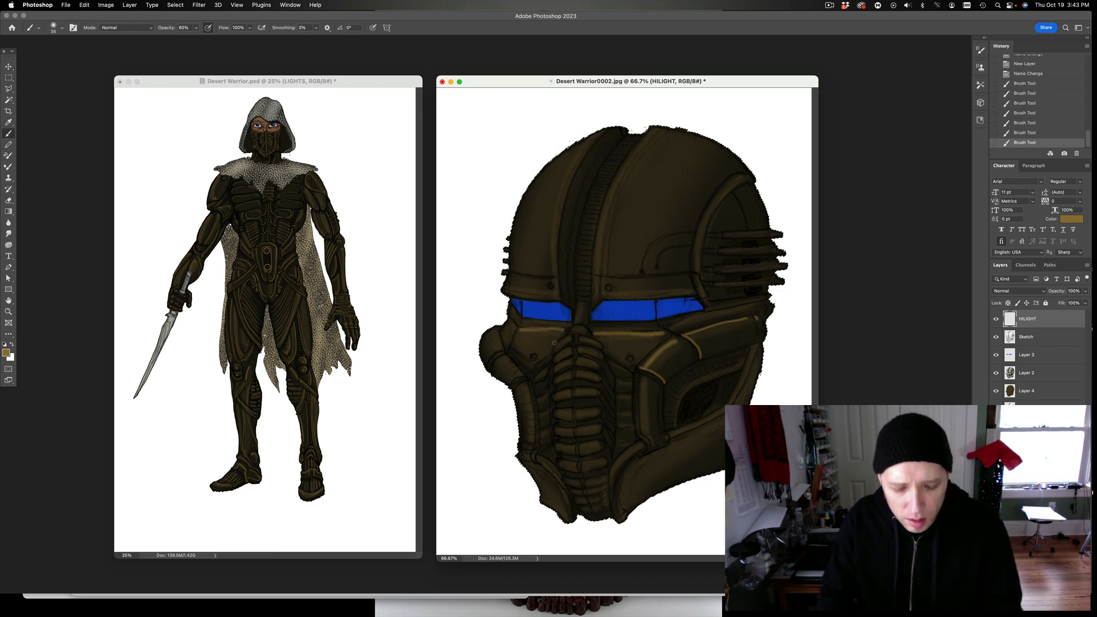
Paint a highlight on the ridge beneath the left eye slit, undoing unwanted strokes.
key(super+z)
mouse_move(545, 333)
mouse_down()
mouse_move(583, 358)
mouse_move(520, 329)
mouse_move(556, 353)
mouse_up()
key(super+z)
key(super+z)
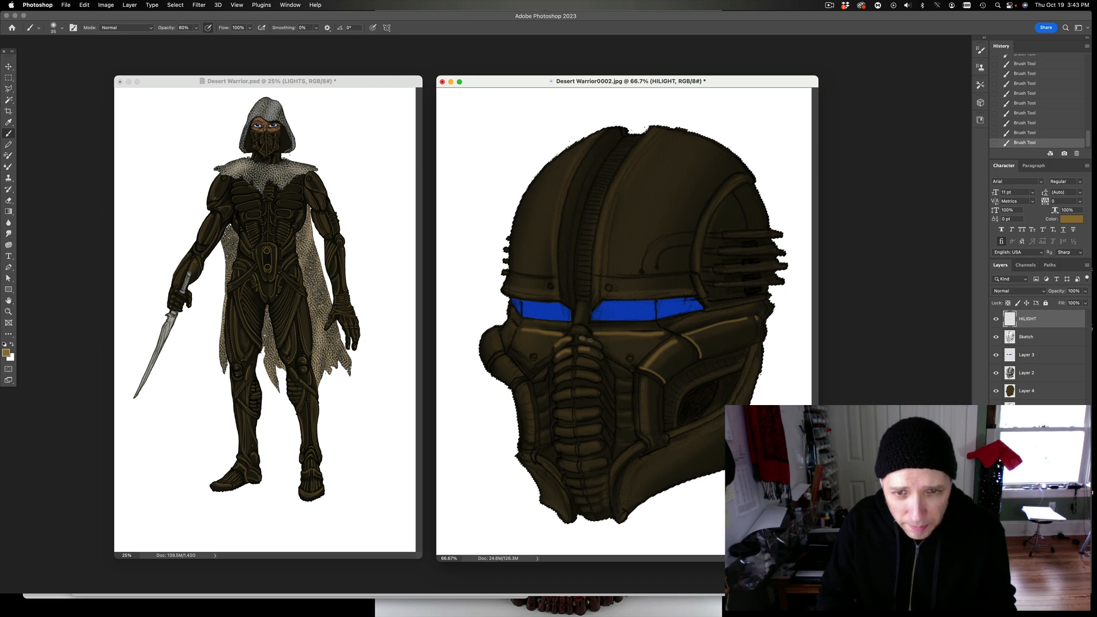
Paint highlights across the stacked ribs of the central mouth grille, undoing unwanted strokes.
key(super+z)
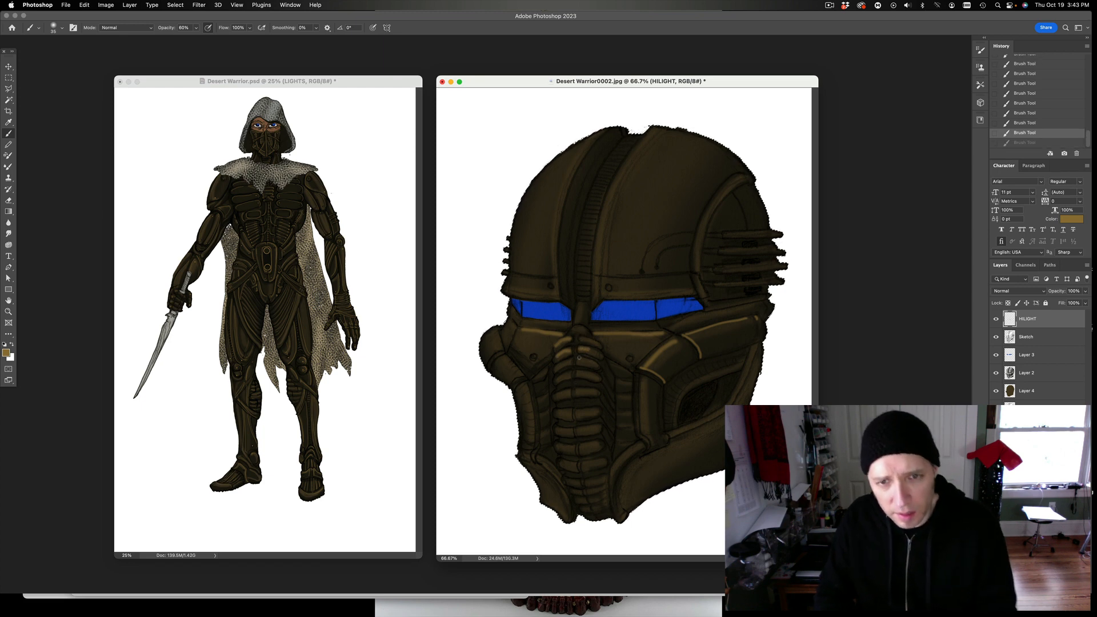
drag(578, 357, 571, 363)
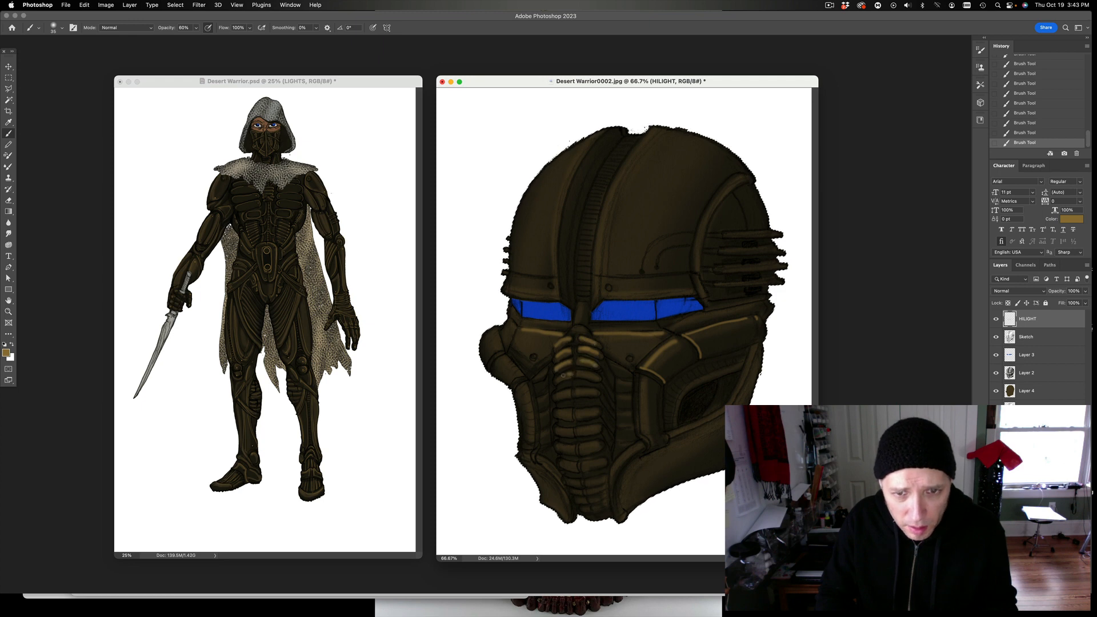
mouse_move(577, 377)
mouse_down()
mouse_move(601, 380)
mouse_move(561, 394)
mouse_move(597, 393)
mouse_move(563, 411)
mouse_move(593, 409)
mouse_move(595, 446)
mouse_move(565, 462)
mouse_move(596, 460)
mouse_up()
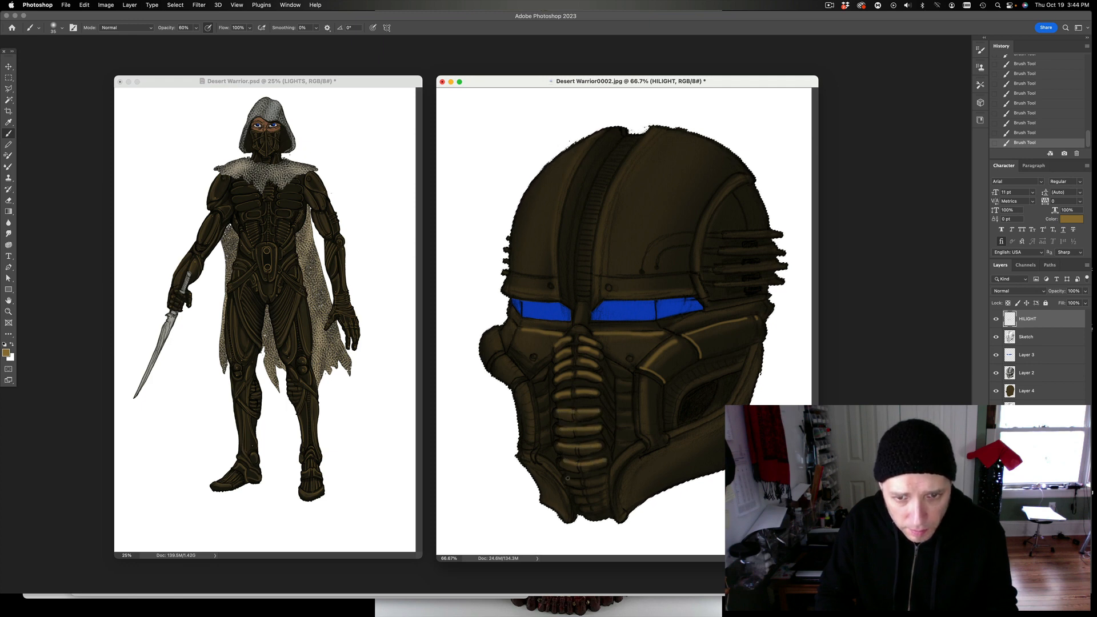
key(bracketleft)
key(bracketleft)
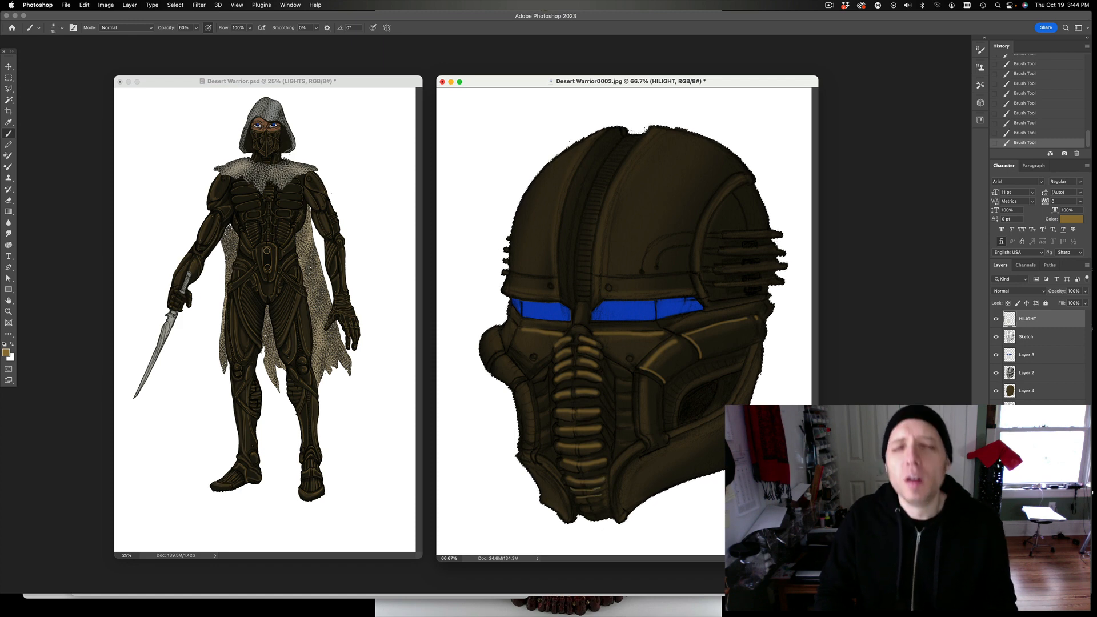
key(super+z)
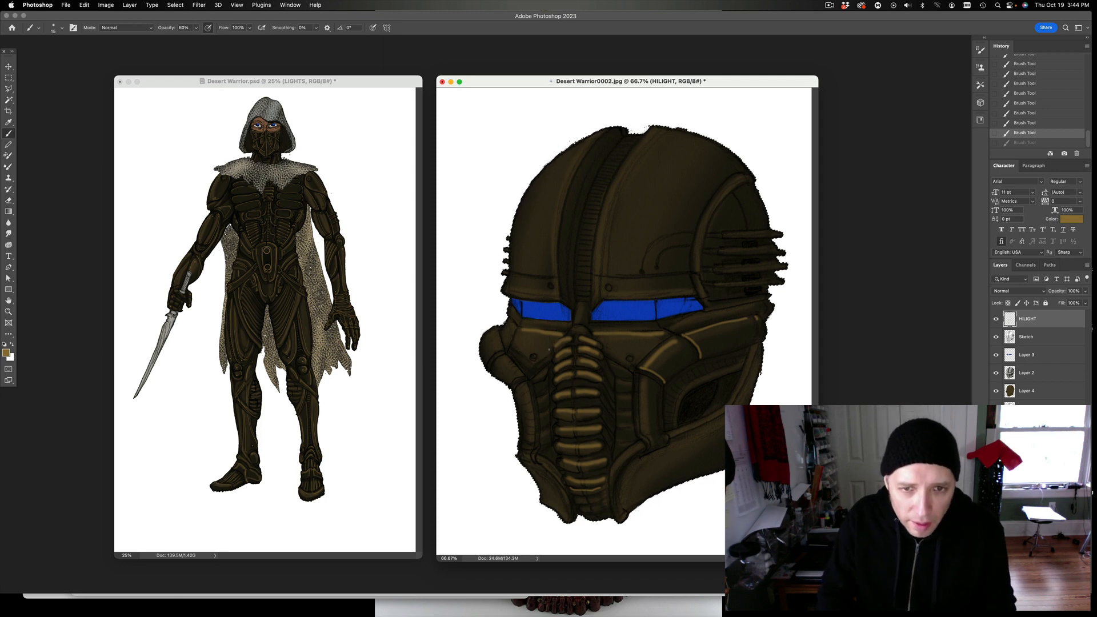
Paint highlights with a larger brush on the rounded knob and tube beside the left cheek.
key(bracketright)
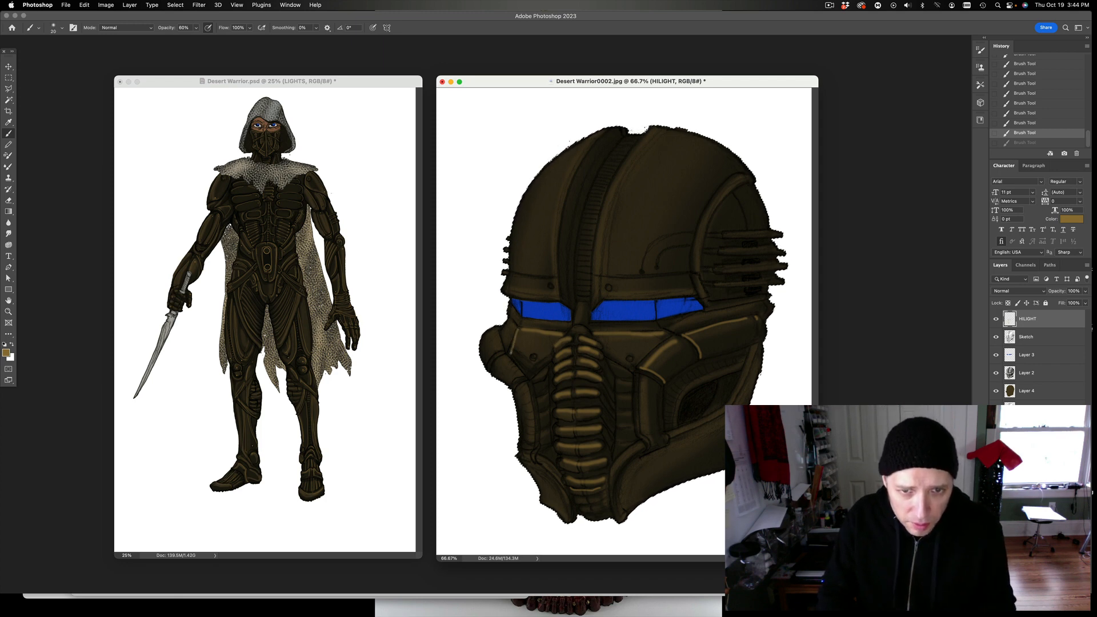
key(super+shift+z)
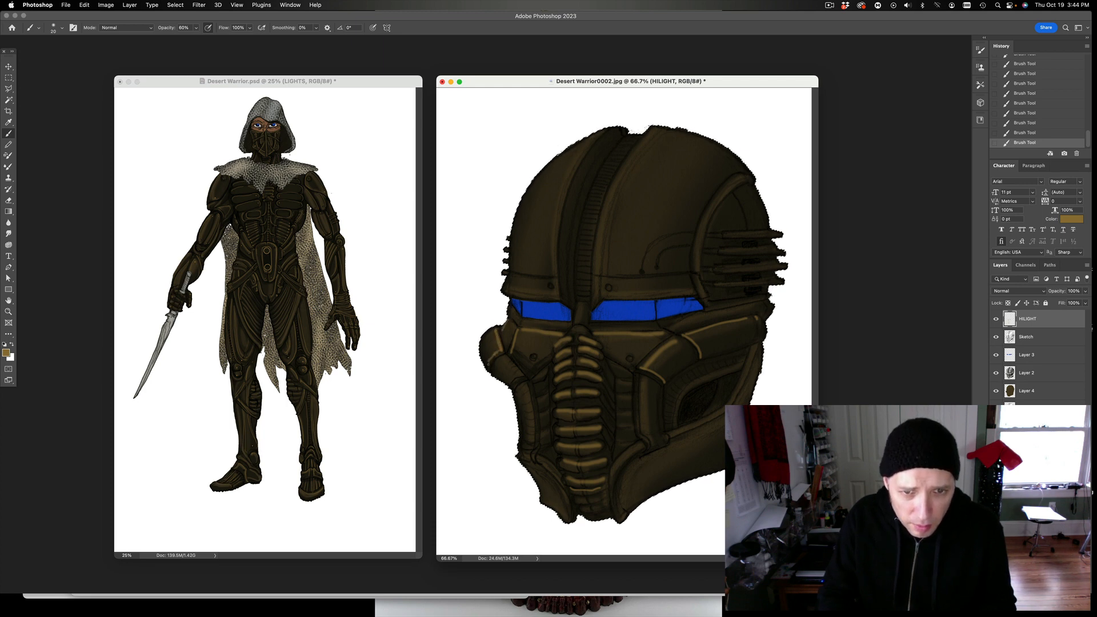
key(bracketright)
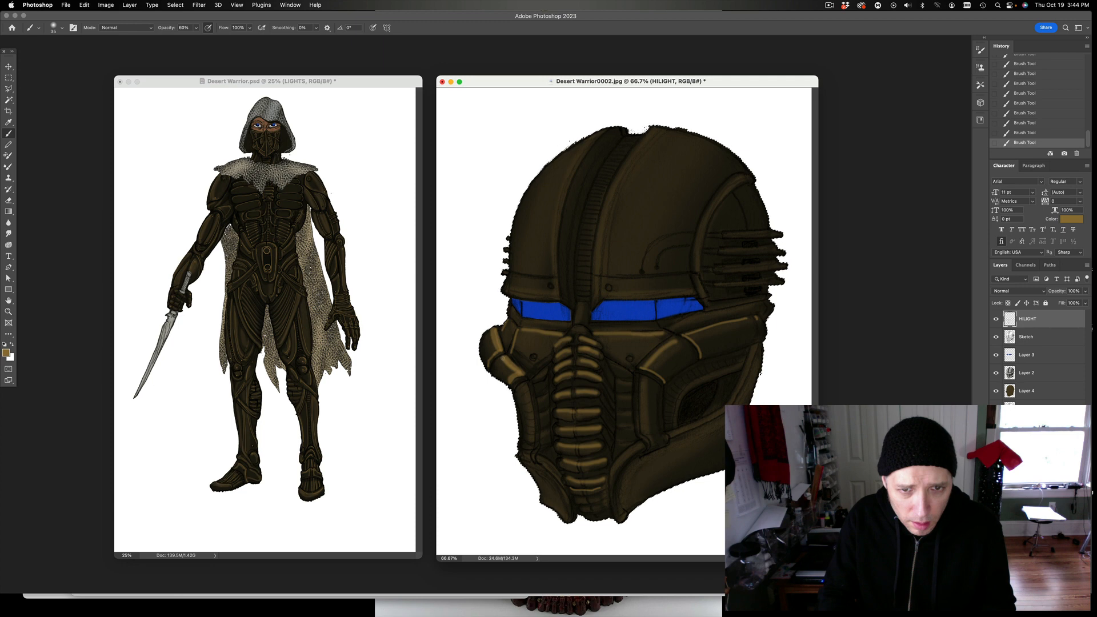
Paint highlights with a smaller brush along the rims of the lower jaw plates flanking the mouth grille.
key(bracketleft)
key(bracketleft)
key(bracketleft)
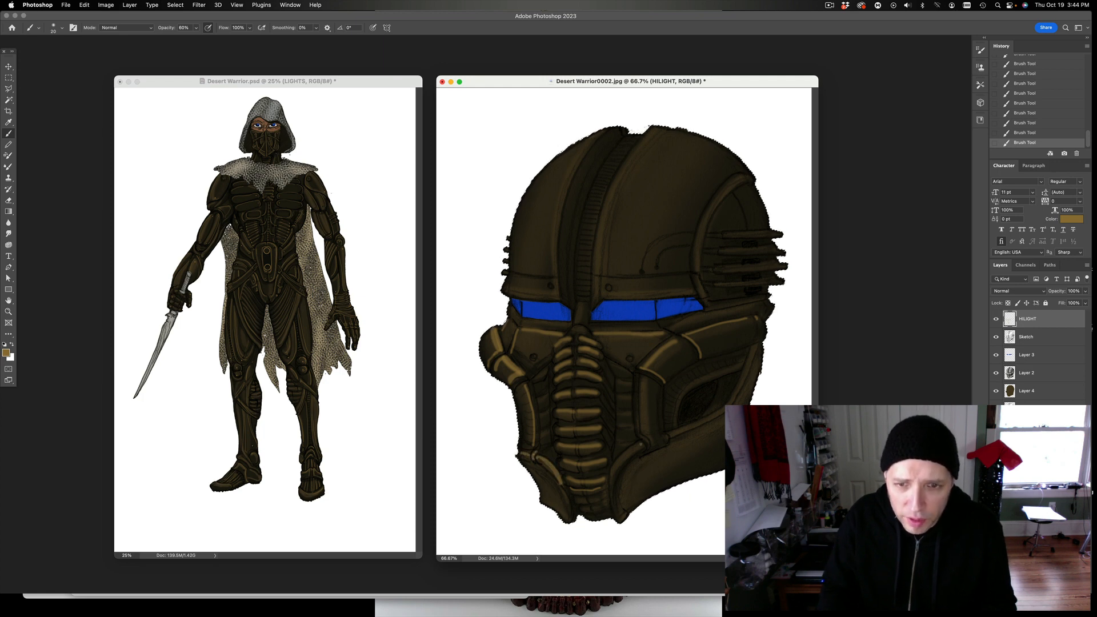
key(super+z)
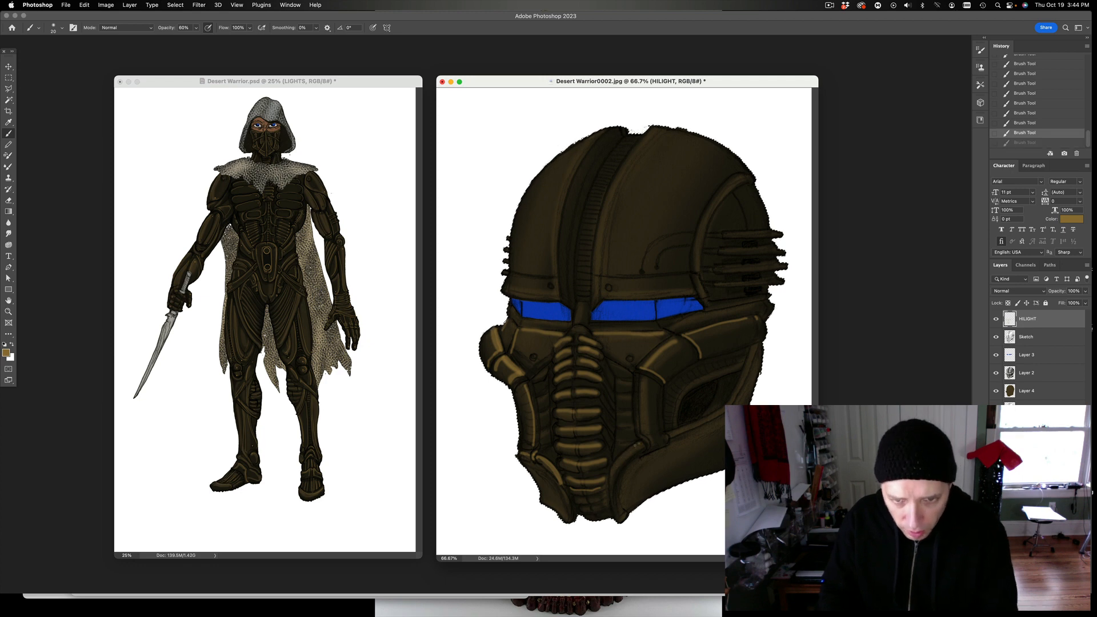
key(super+shift+z)
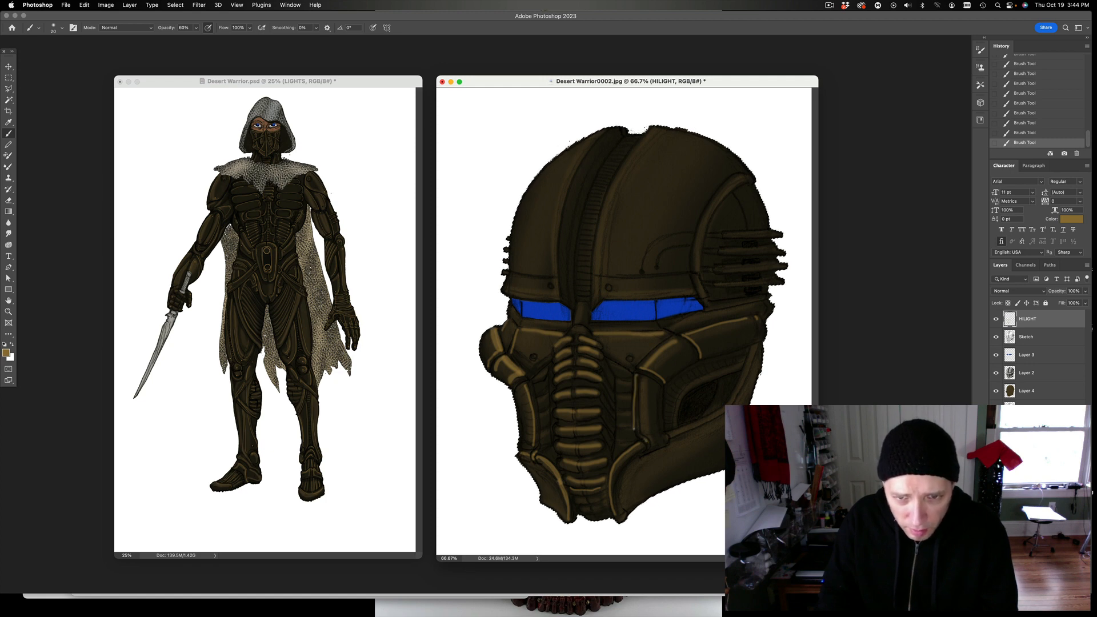
key(super+z)
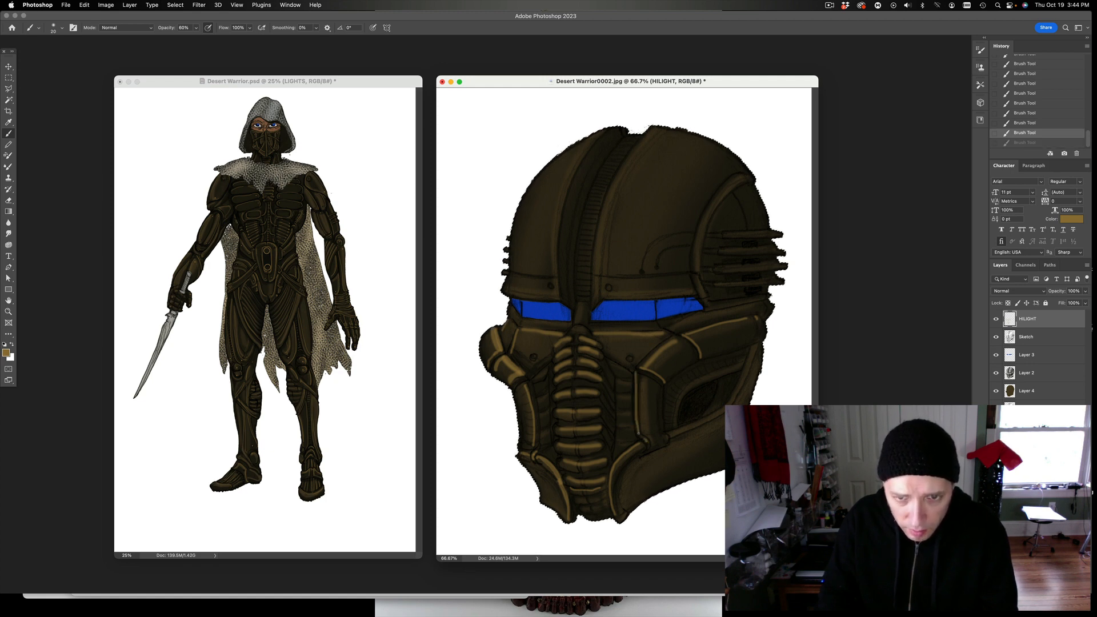
key(super+shift+z)
Paint a highlight down the vertical section of the right cheek guard.
drag(662, 391, 665, 435)
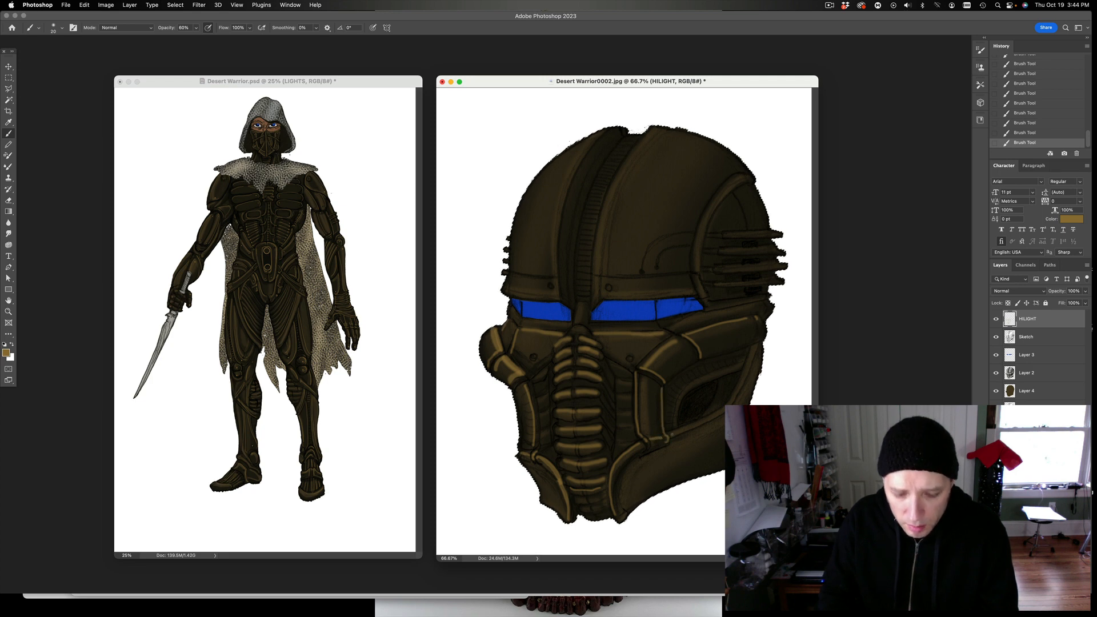
key(super+z)
key(shift+super+z)
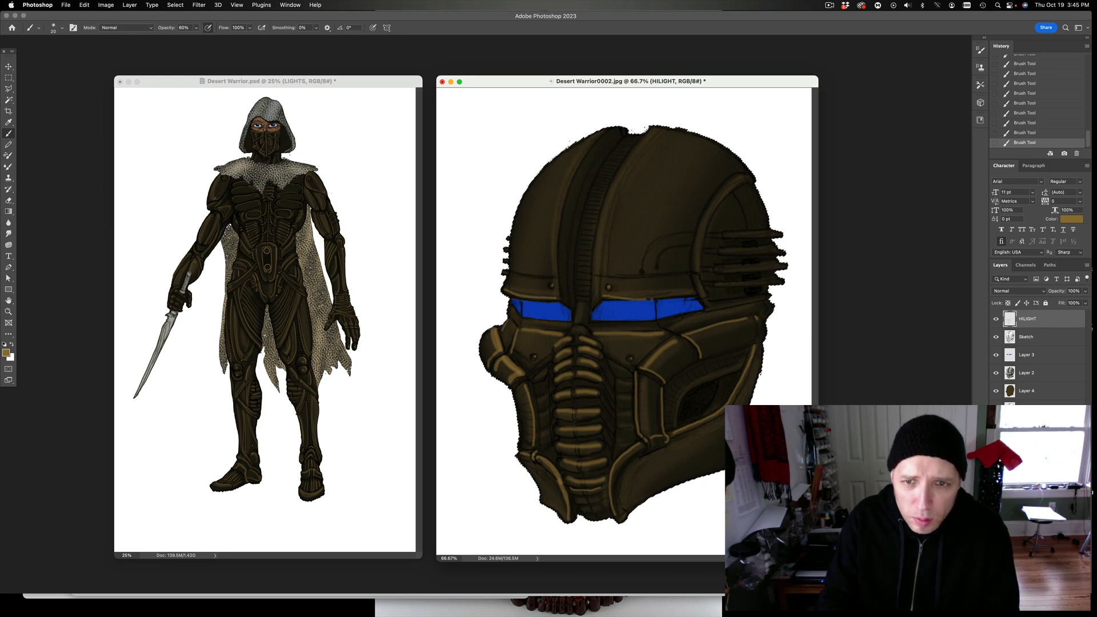
Paint a highlight along the brow edge above the right eye slit, undoing and repeating strokes to follow the edge.
key(super+z)
drag(599, 297, 684, 298)
key(super+z)
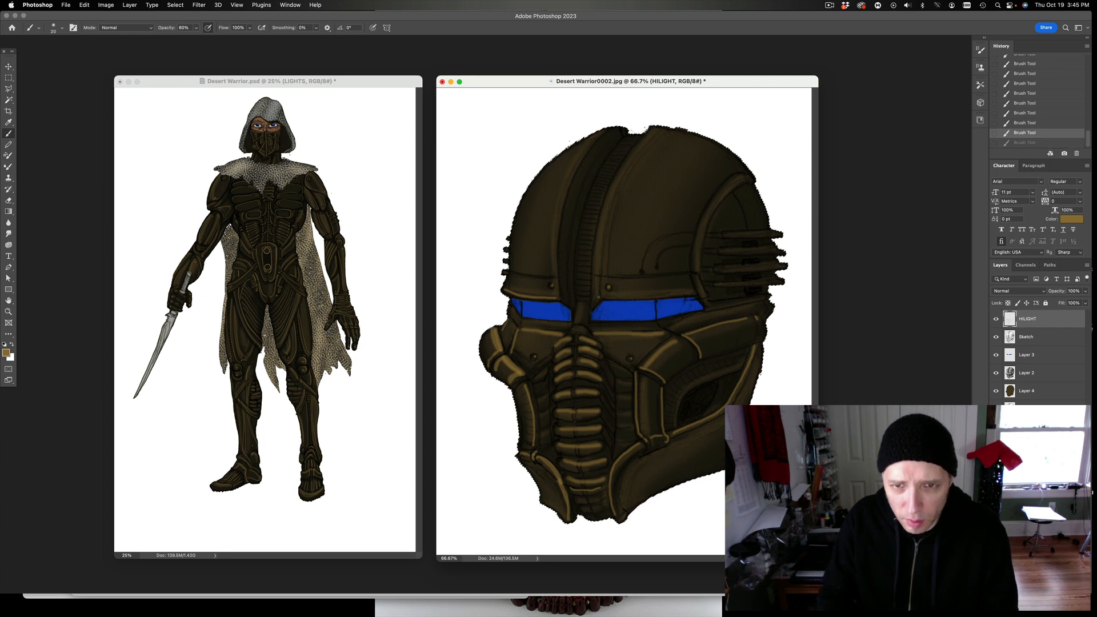
drag(606, 298, 692, 297)
key(super+z)
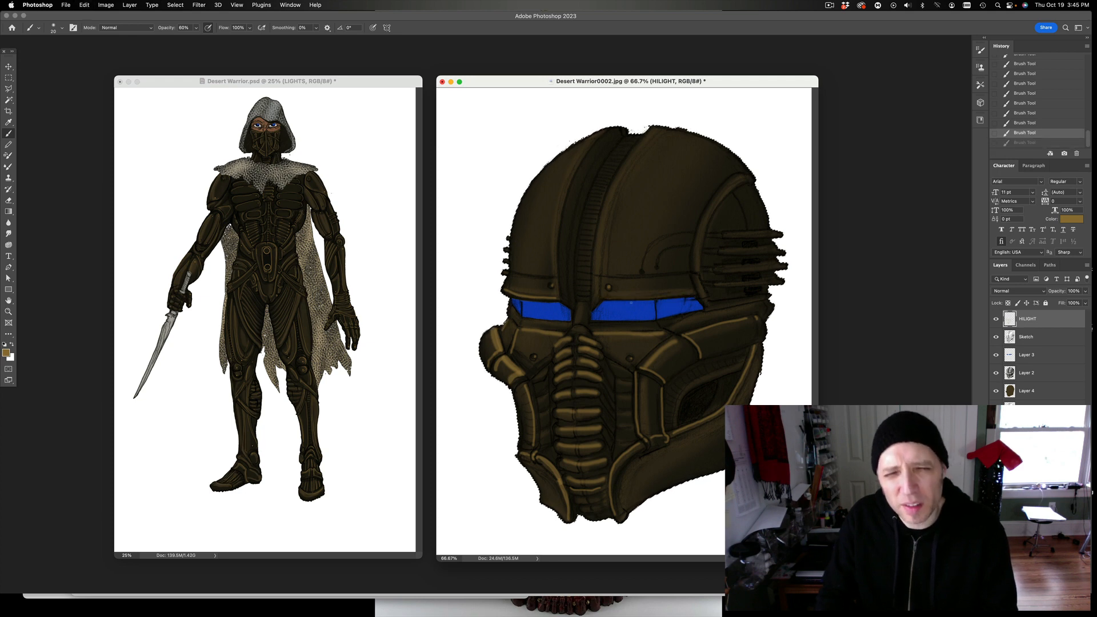
drag(600, 298, 689, 297)
key(super+z)
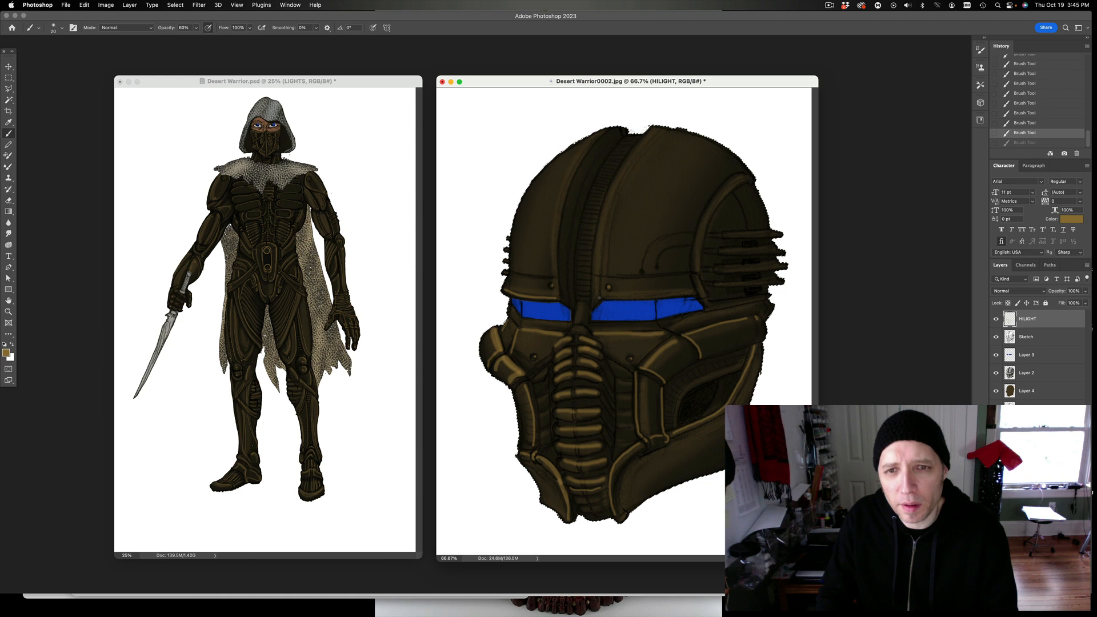
drag(600, 298, 692, 296)
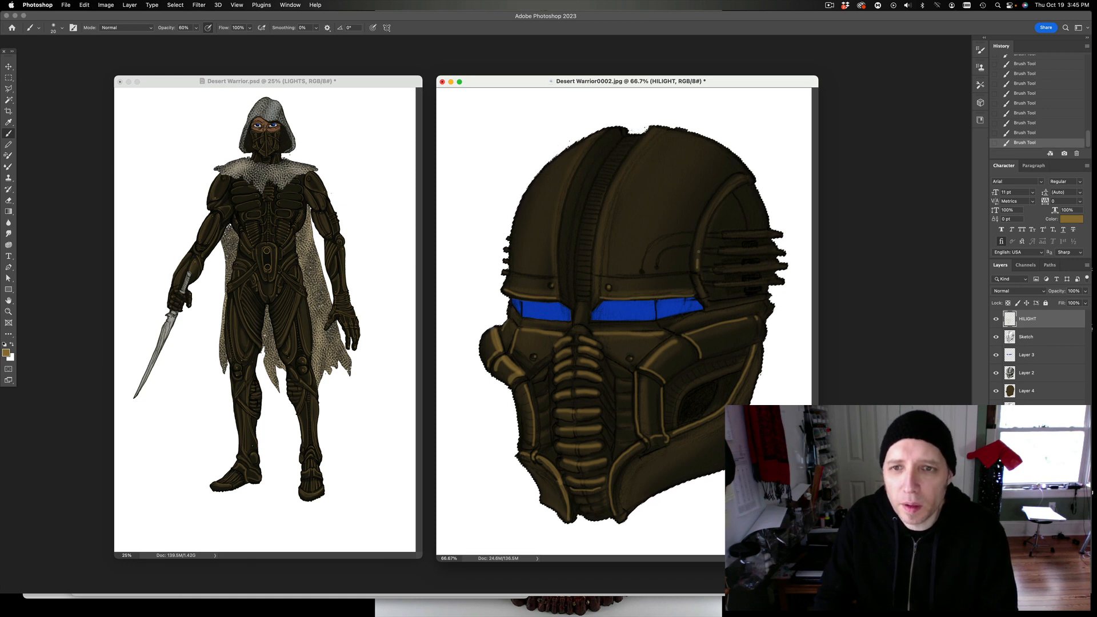
key(super+z)
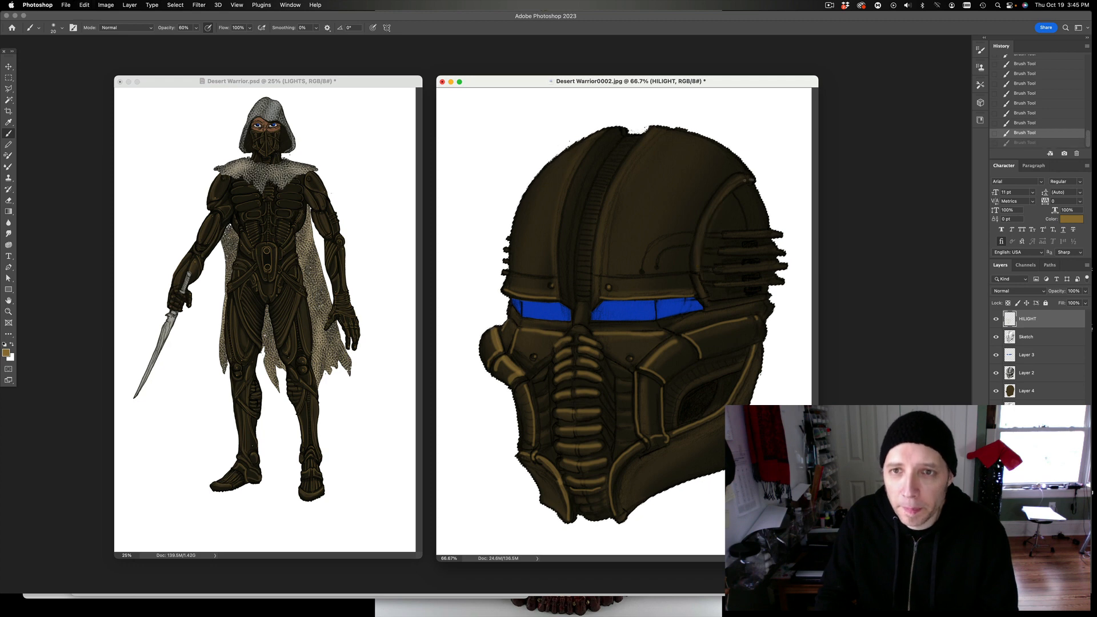
key(shift+super+z)
key(super+z)
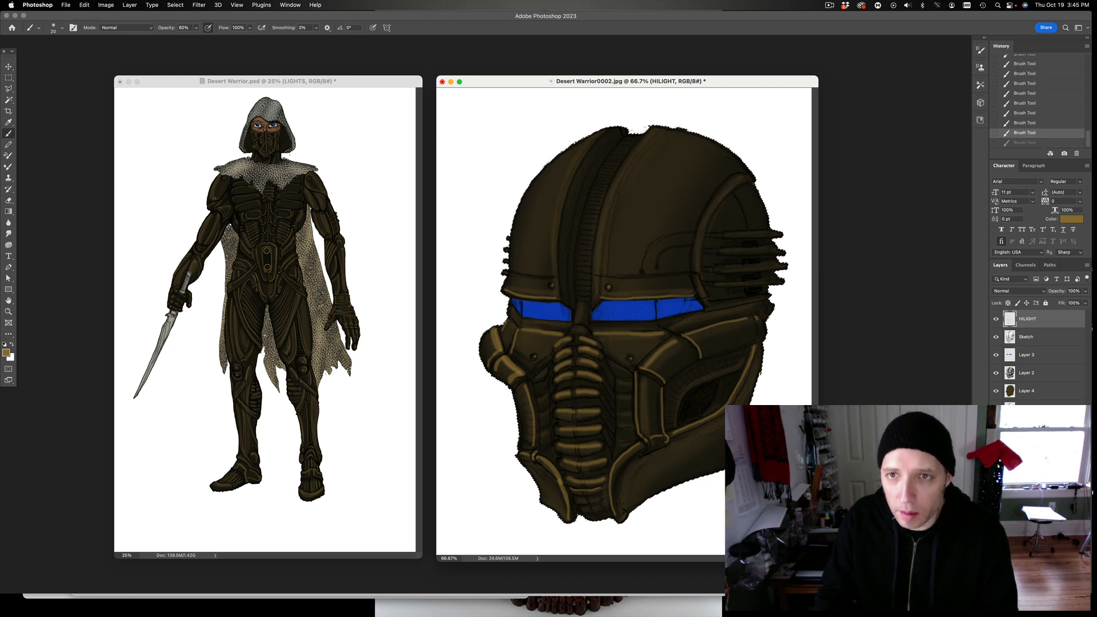
key(shift+super+z)
key(super+z)
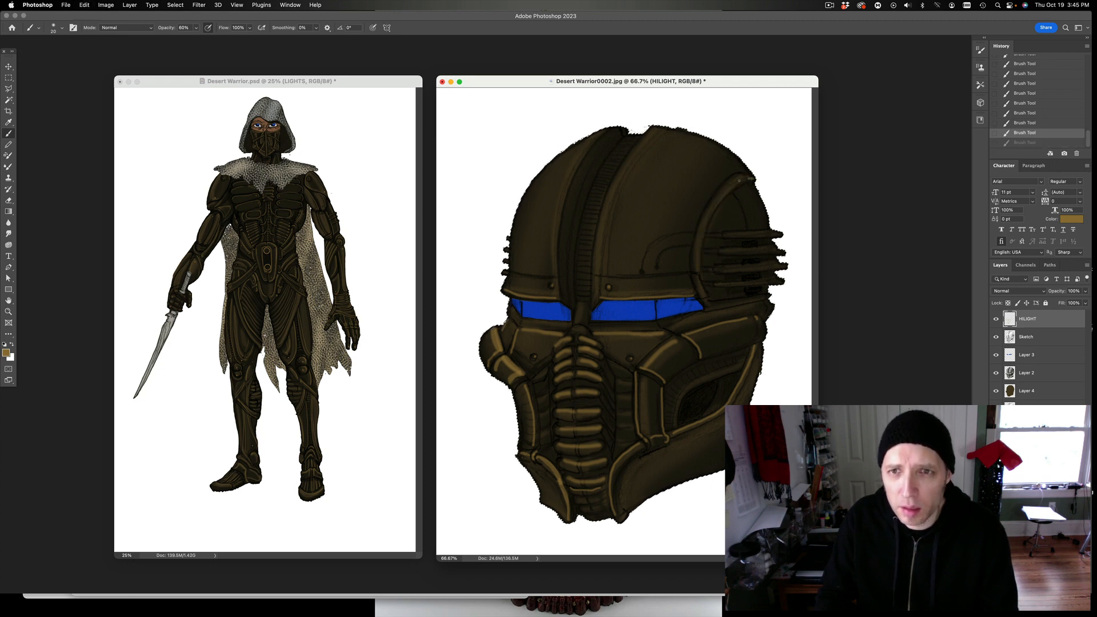
Paint highlights on the arched rim and spikes at the helmet's right side, undoing the stroke along the band above the right eye slit.
key(shift+super+z)
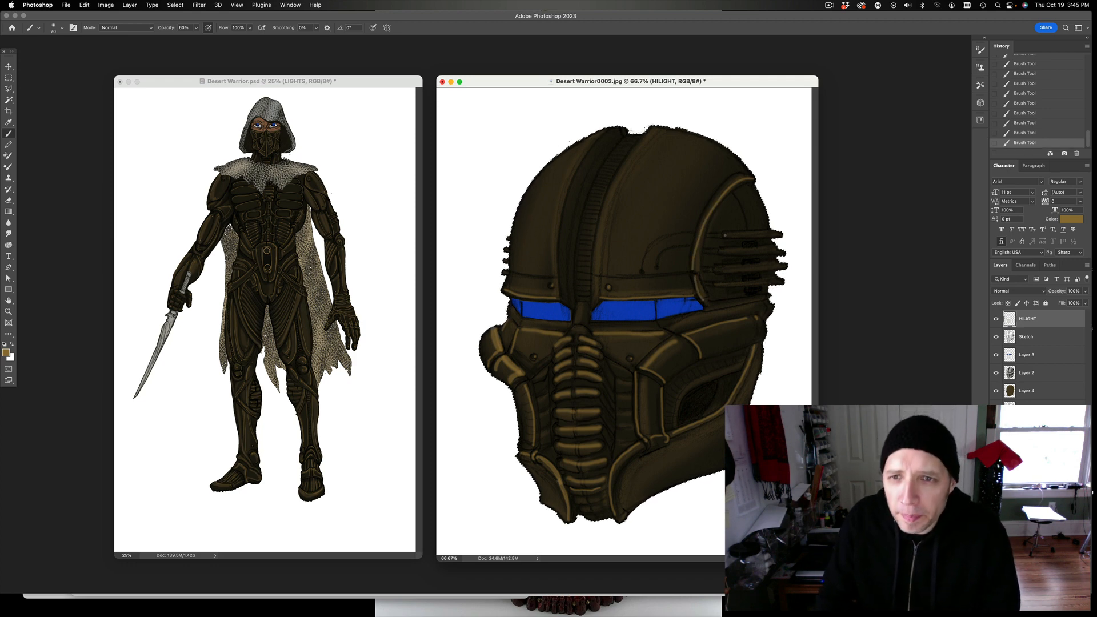
key(super+z)
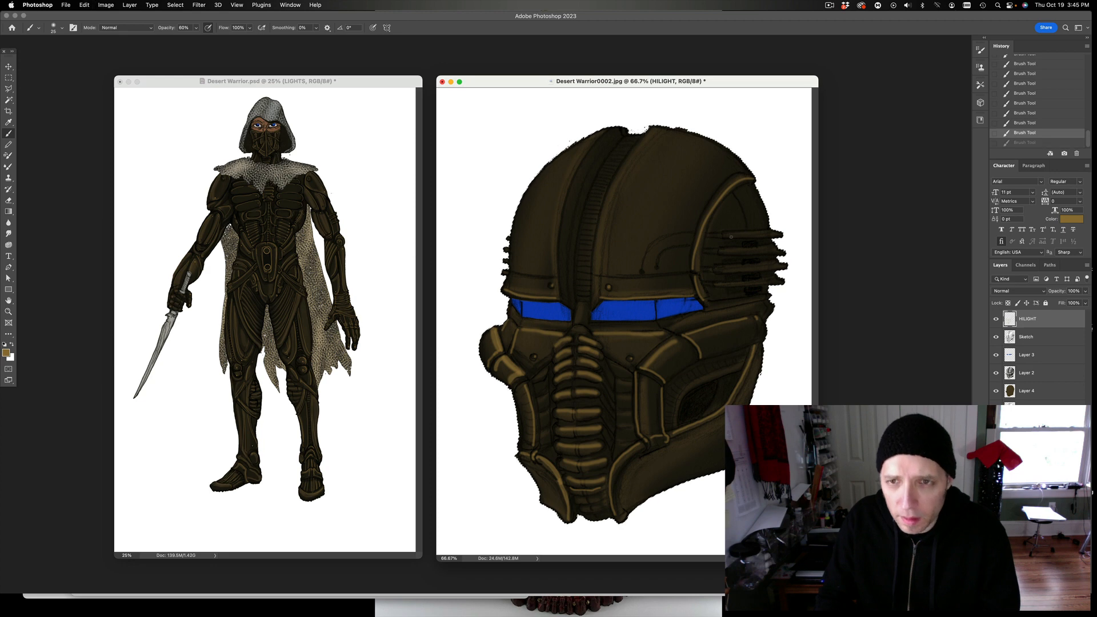
key(shift+super+z)
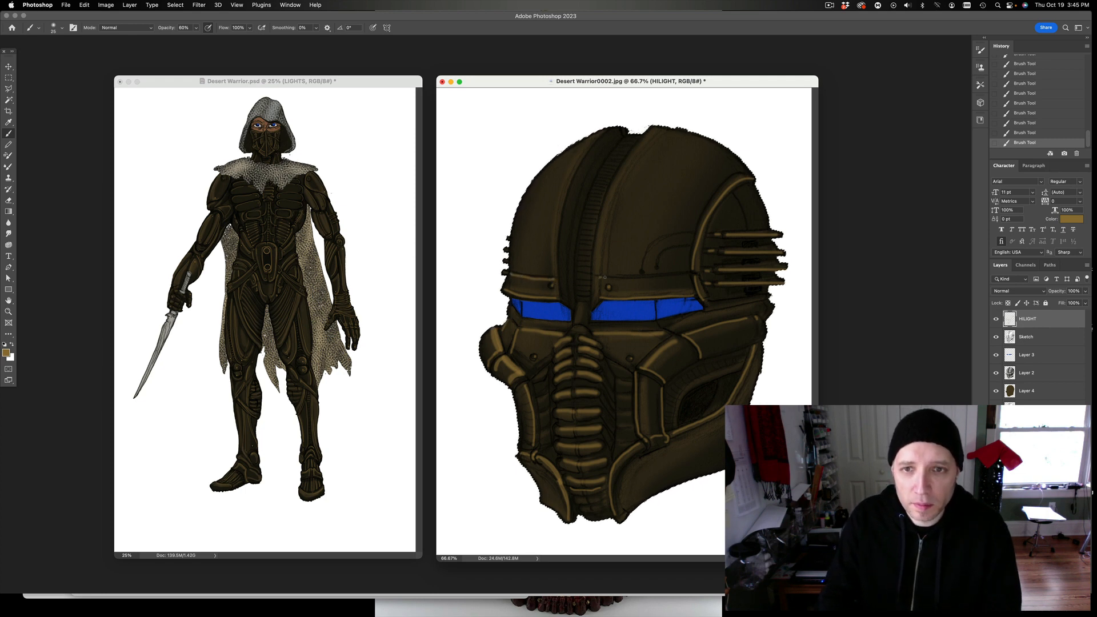
drag(605, 277, 677, 275)
key(super+z)
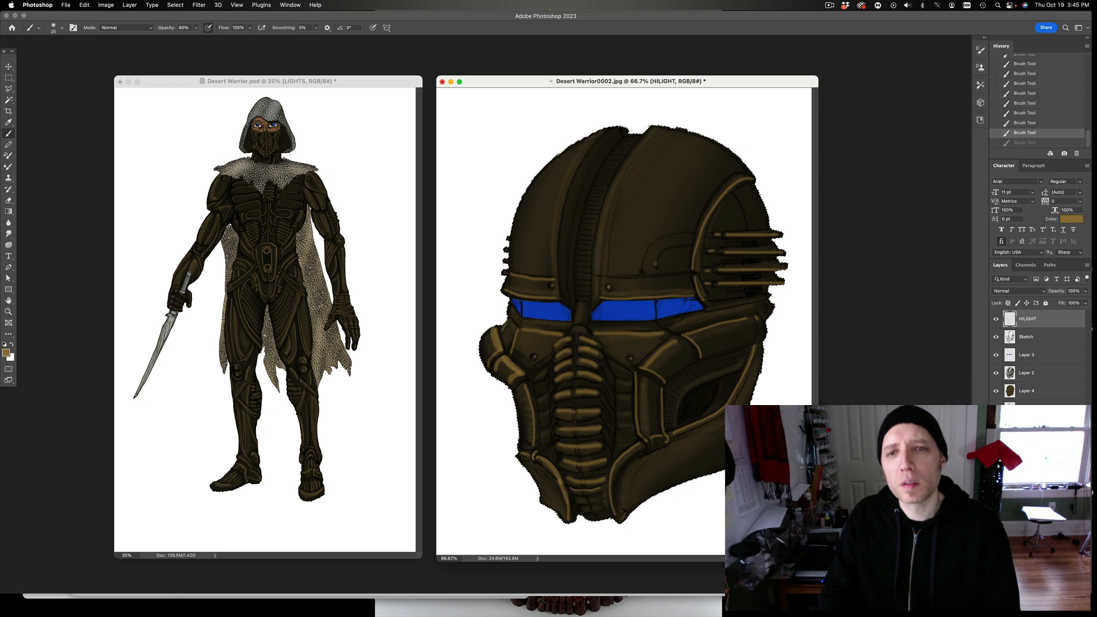
Paint highlights with a smaller brush along the two curved grooves beside the spikes, and highlight the nose bridge between the eye slits.
key(bracketleft)
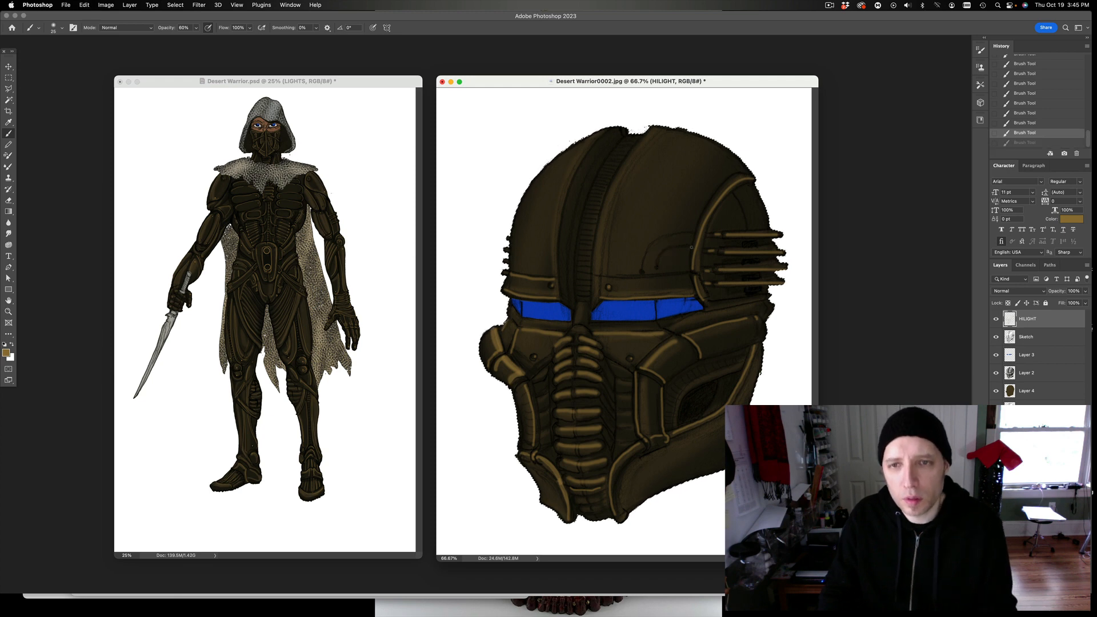
drag(692, 243, 656, 268)
key(super+z)
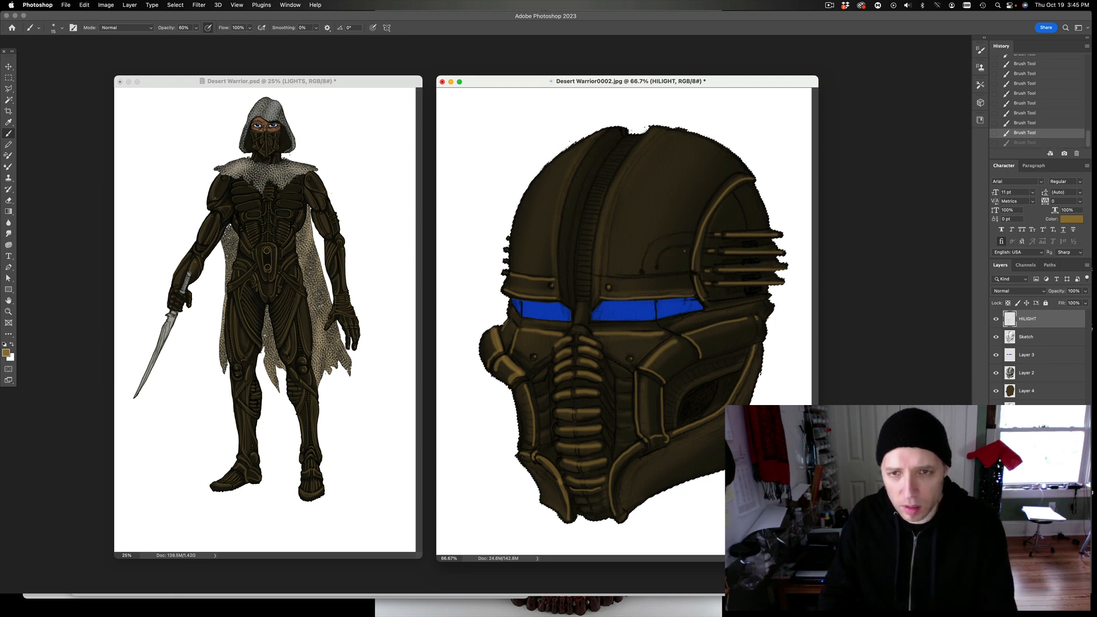
key(super+shift+z)
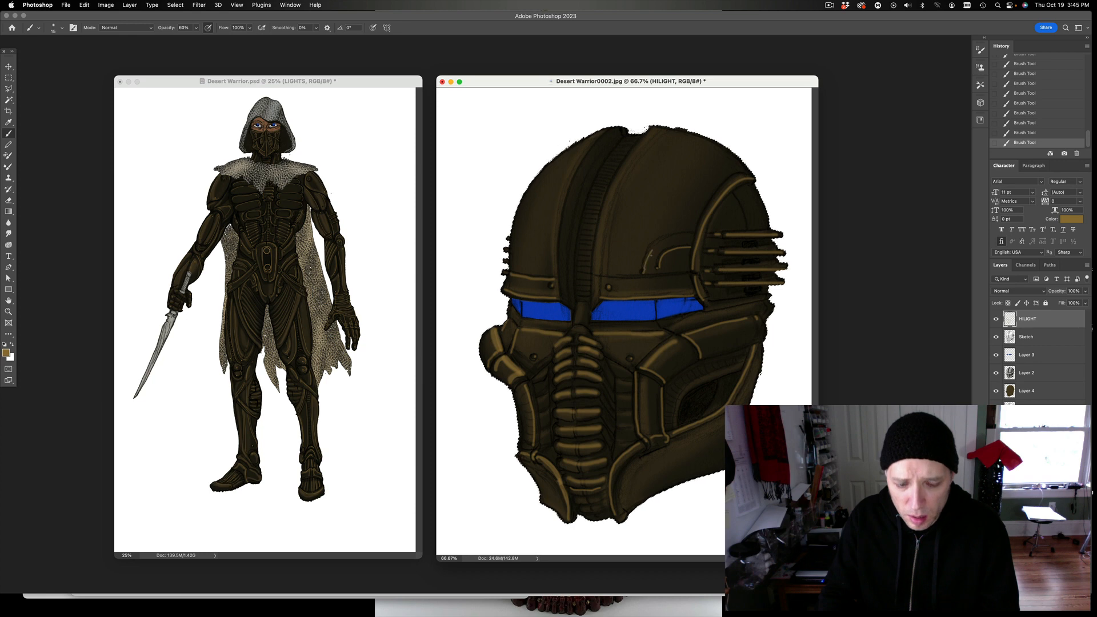
key(super+z)
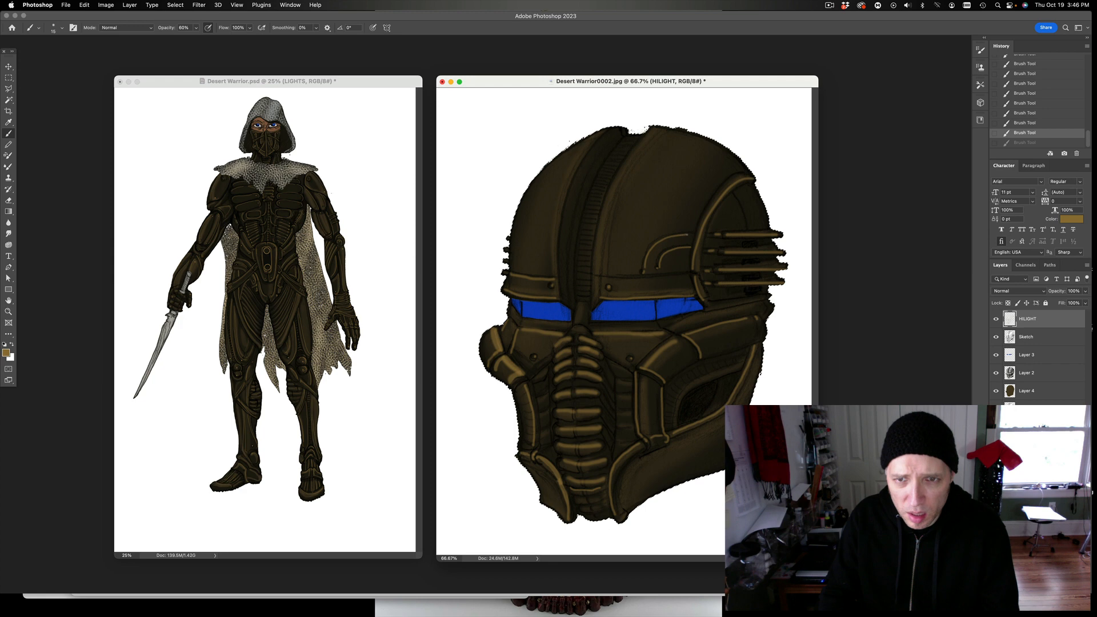
key(super+shift+z)
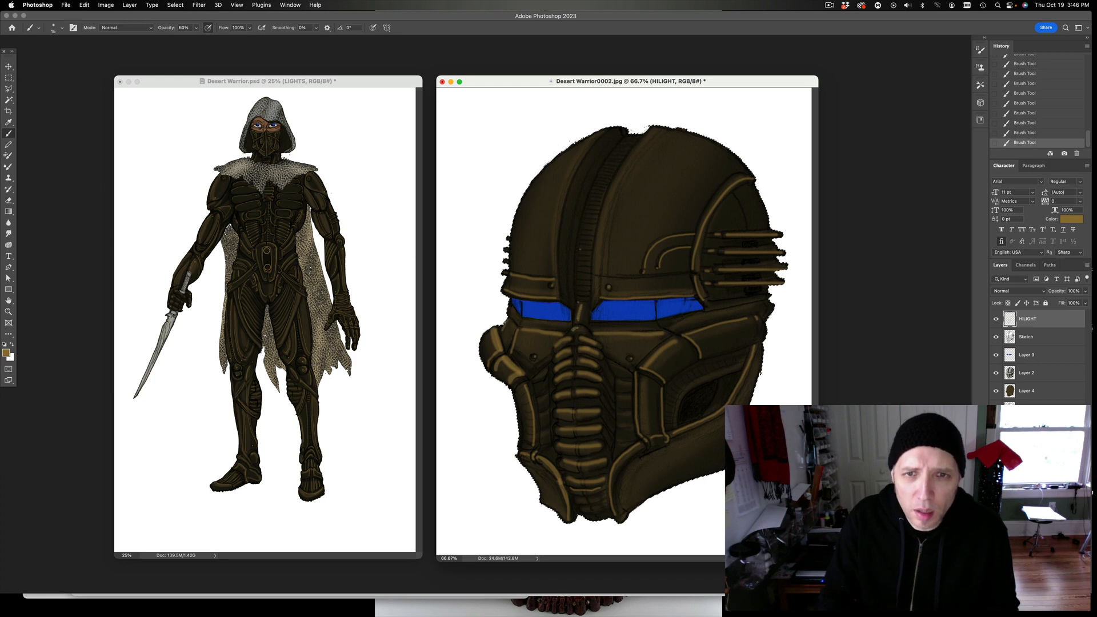
Paint highlights down the edges of the helmet's central crest, undoing unwanted strokes.
mouse_move(604, 157)
mouse_down()
mouse_move(574, 230)
mouse_move(570, 296)
mouse_up()
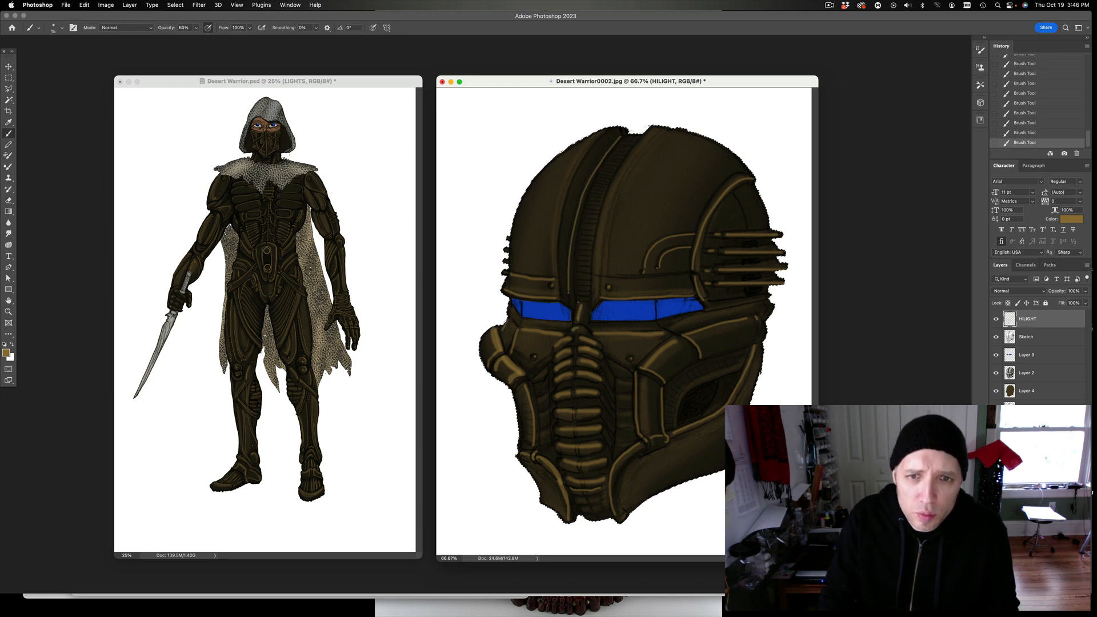
key(super+z)
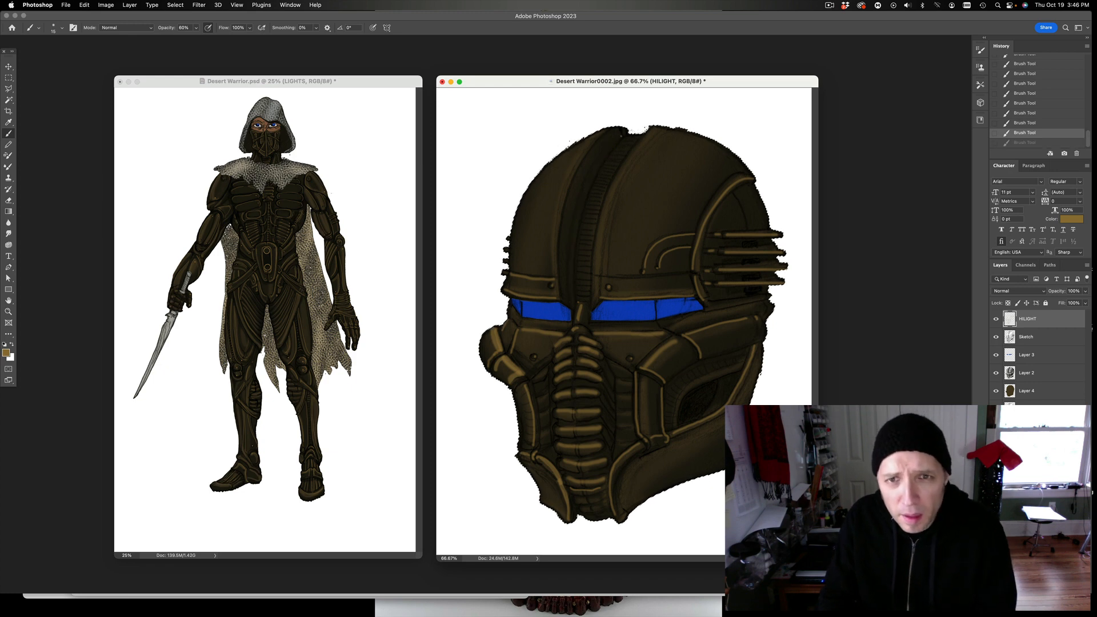
drag(579, 230, 577, 302)
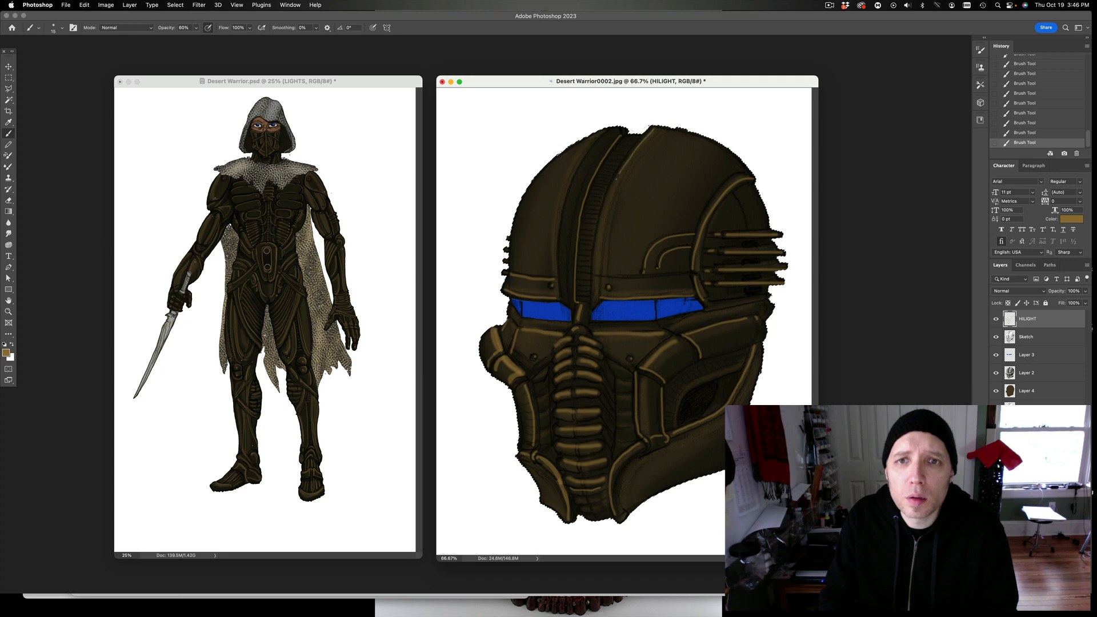
drag(605, 205, 593, 302)
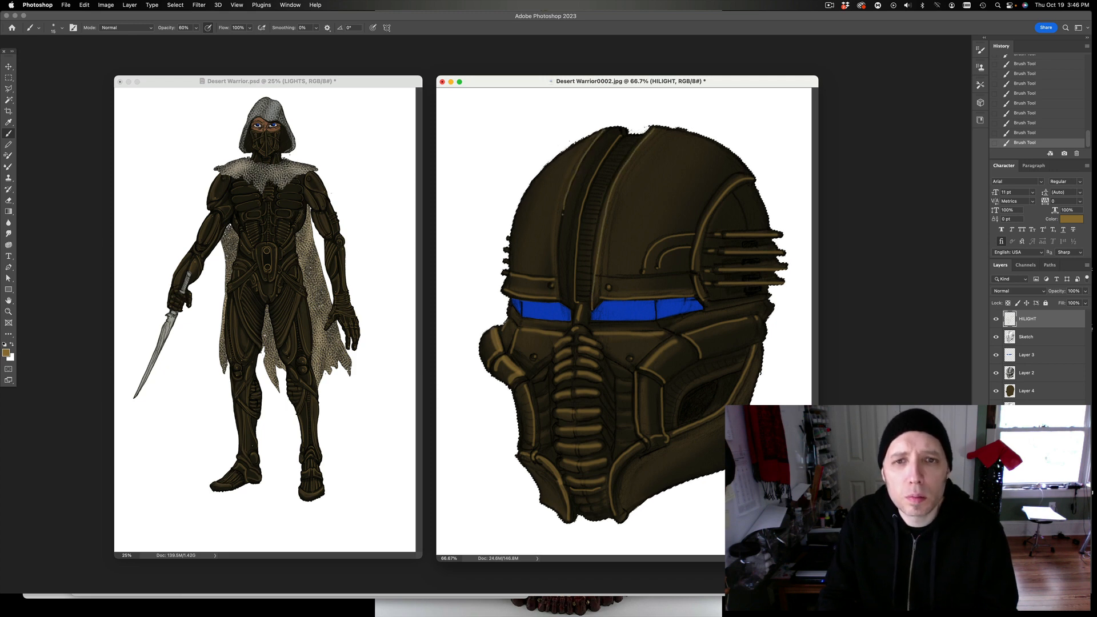
key(super+z)
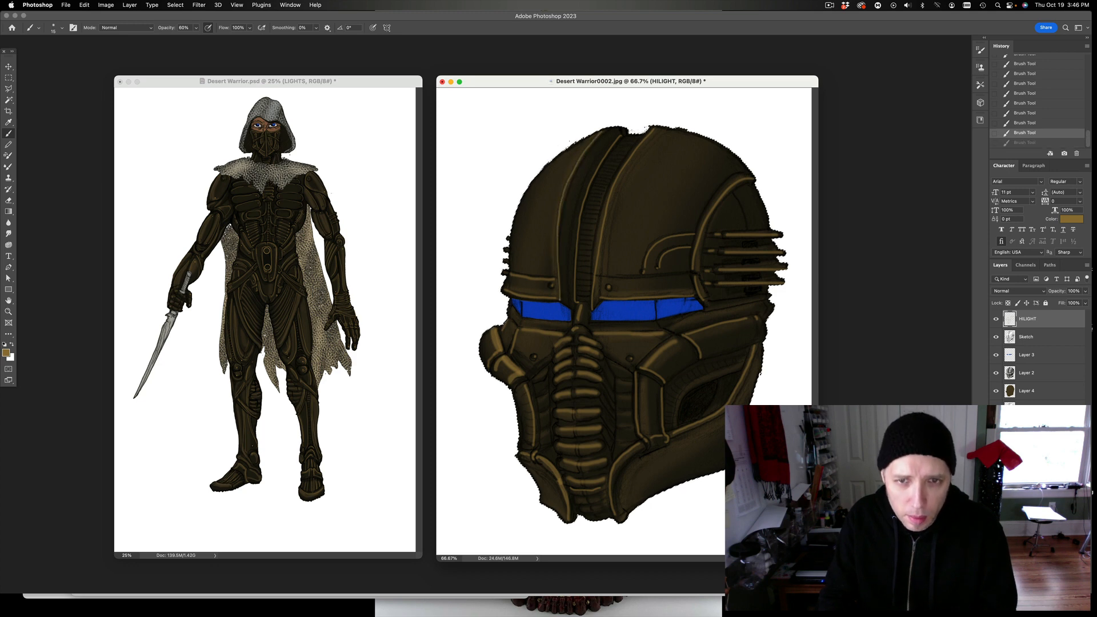
Paint short highlights along the ribbed cheek panel at the helmet's left side, undoing and repeating strokes as needed.
key(super+shift+z)
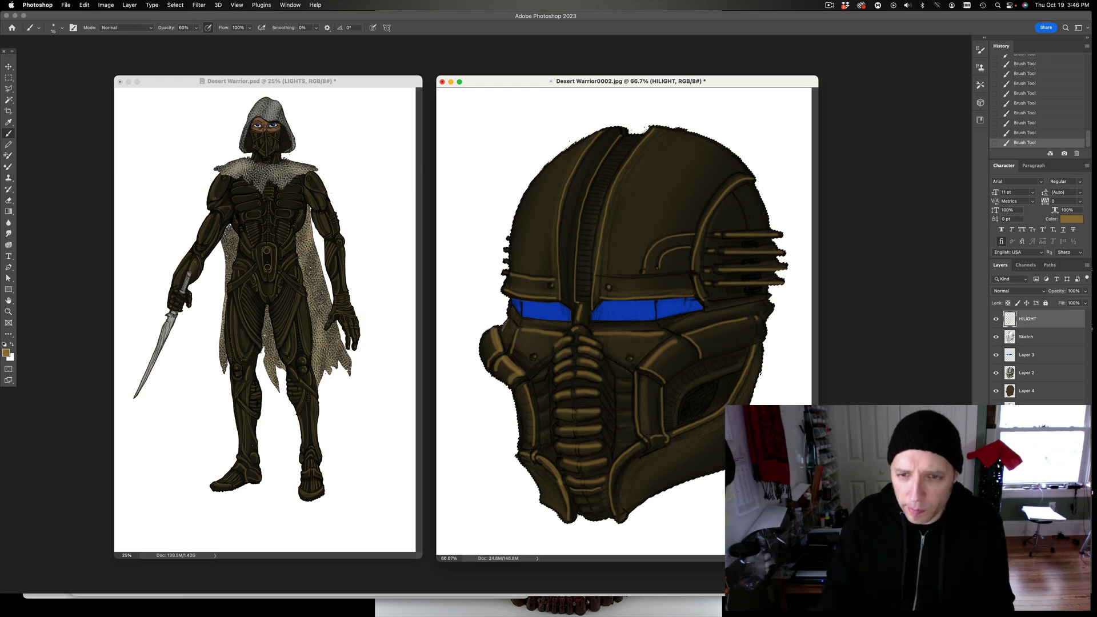
key(super+z)
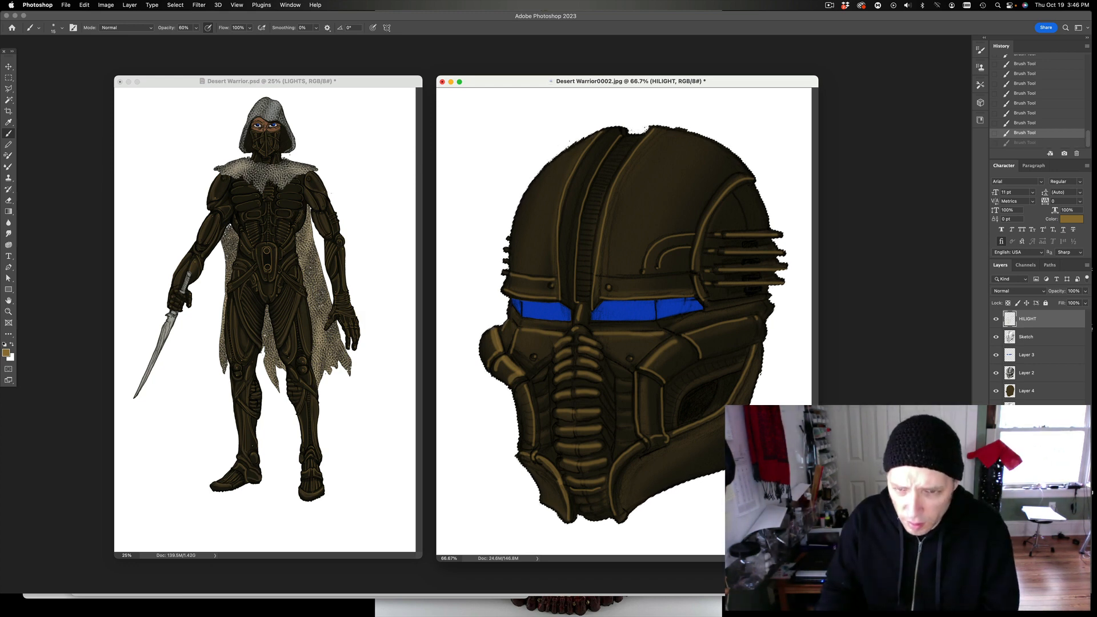
key(super+shift+z)
key(super+z)
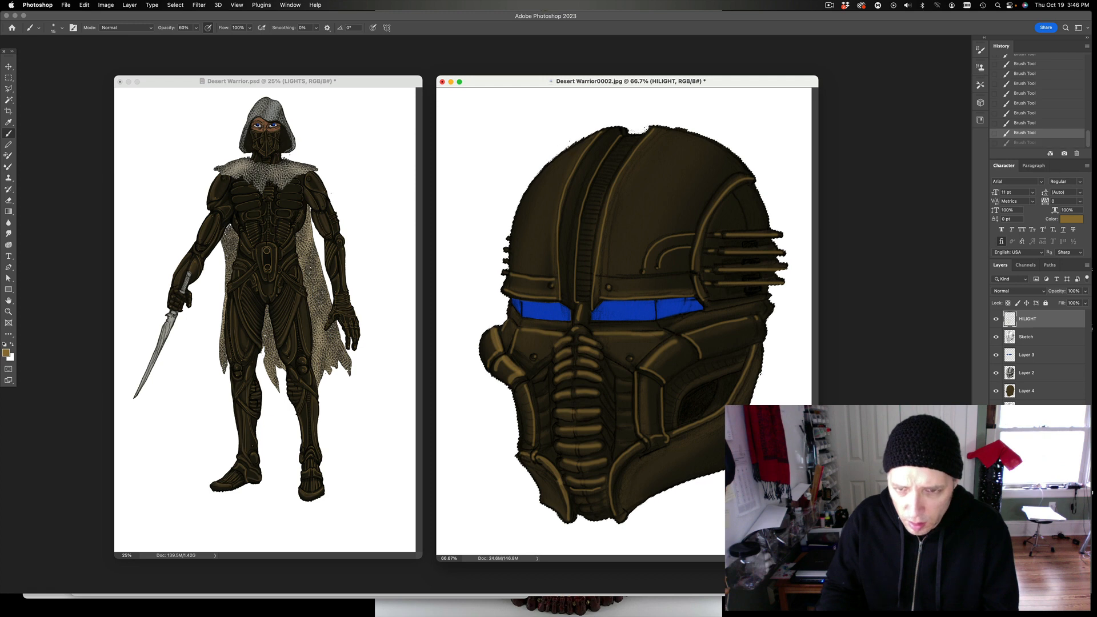
key(super+shift+z)
key(super+z)
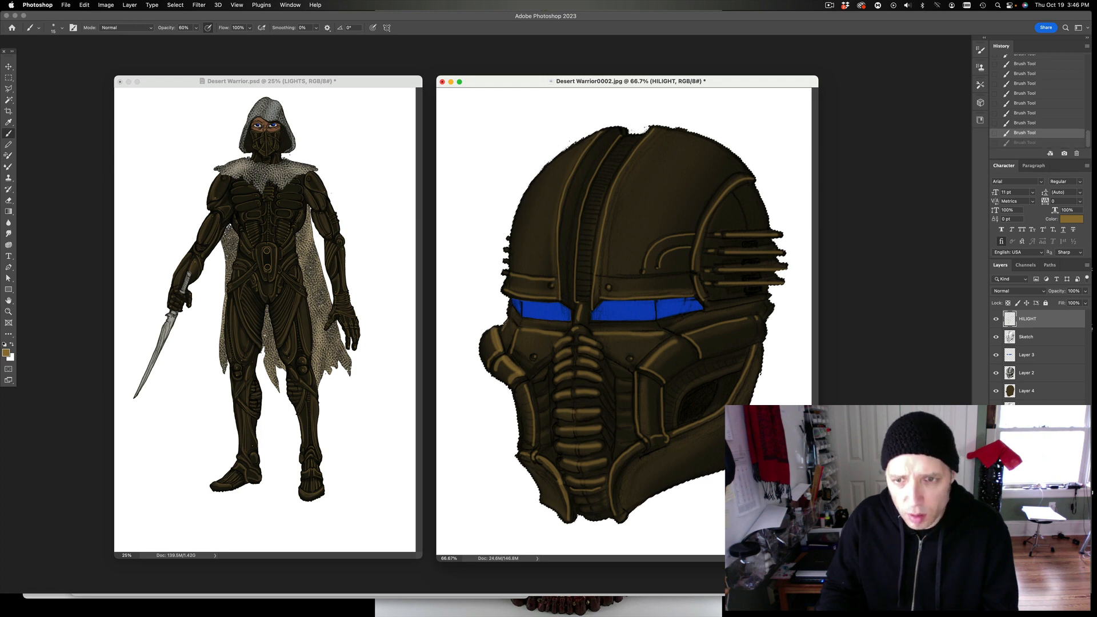
key(super+shift+z)
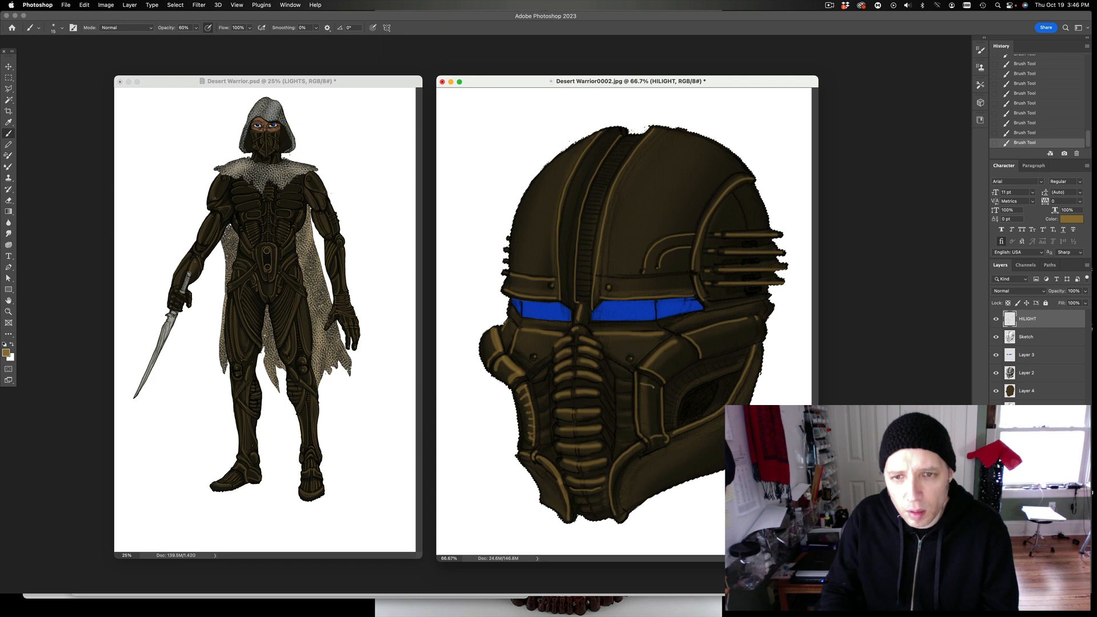
Paint short rib highlights down the grooved panel right of the mouth grille, undoing and repeating strokes to refine them.
key(super+z)
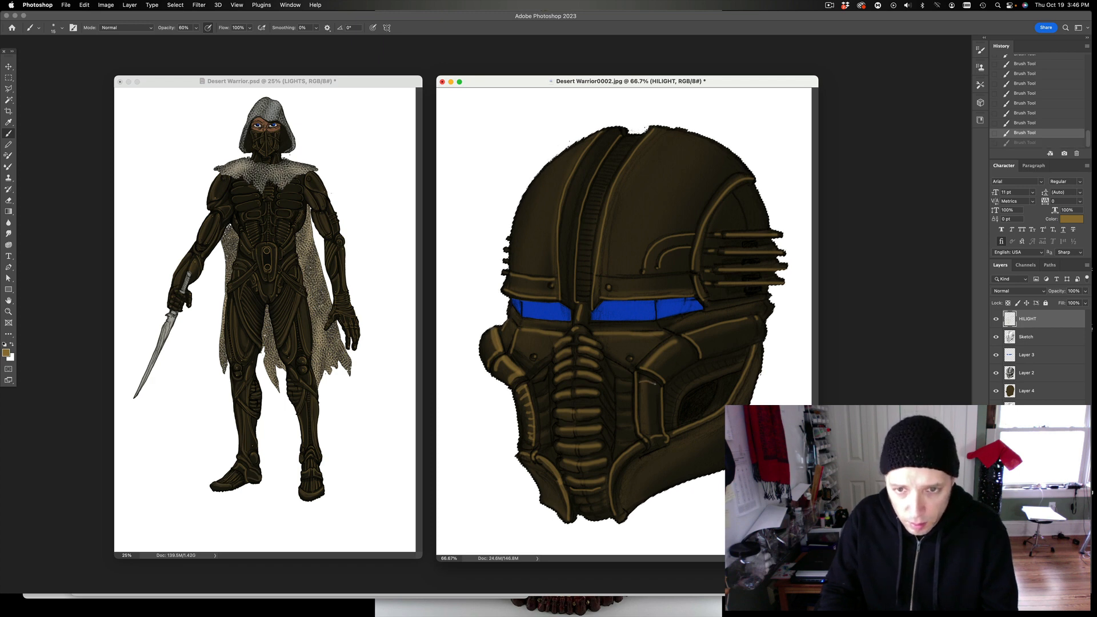
key(super+shift+z)
key(super+z)
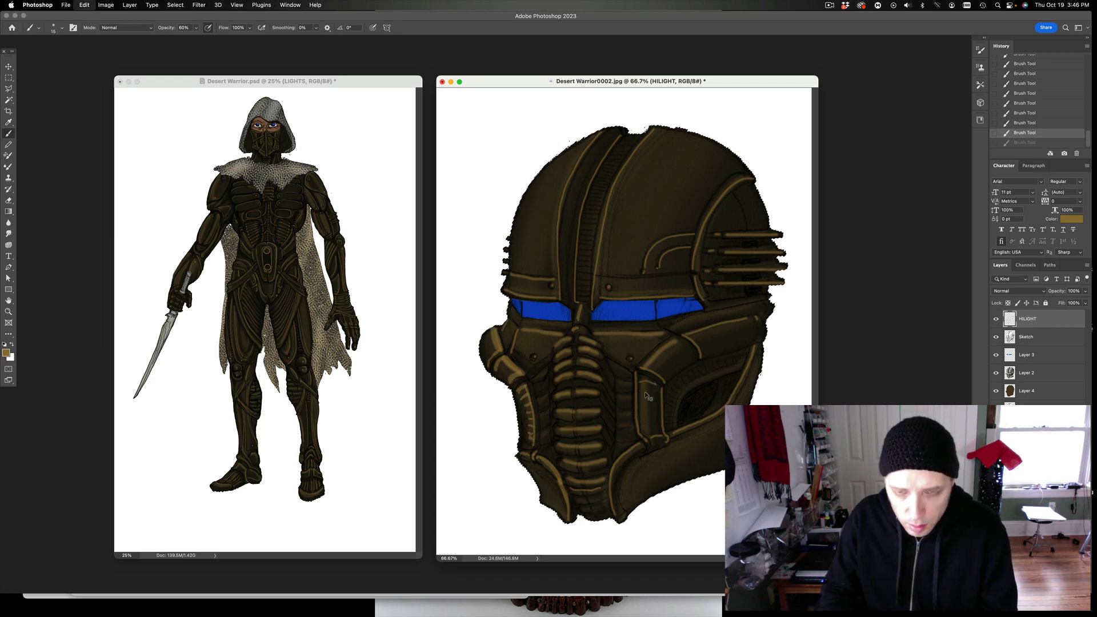
key(super+shift+z)
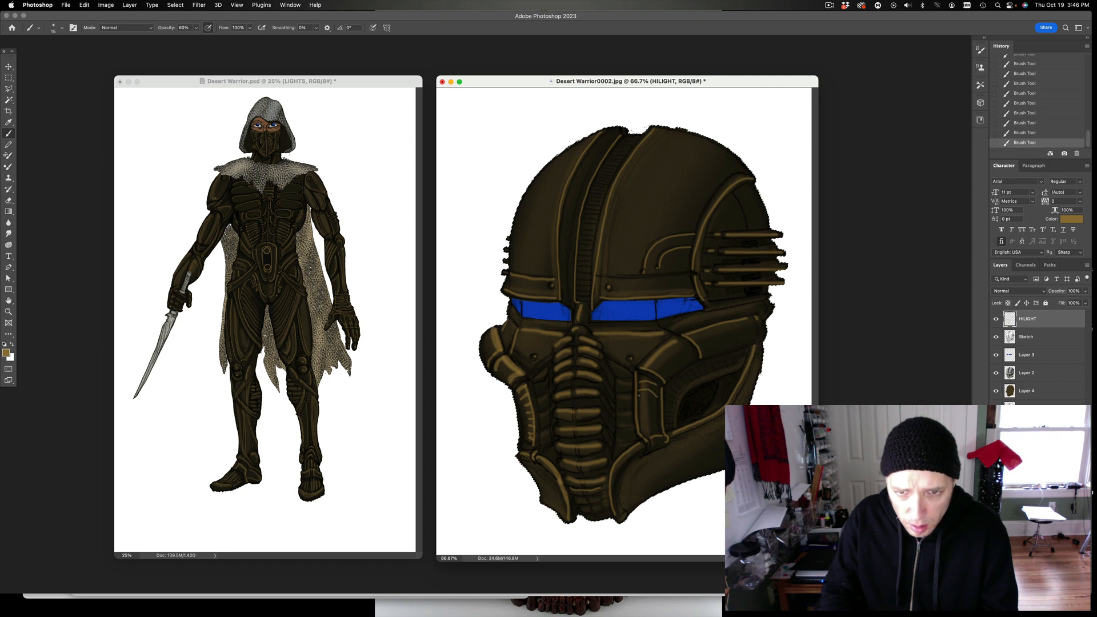
key(super+z)
key(super+z)
key(super+z)
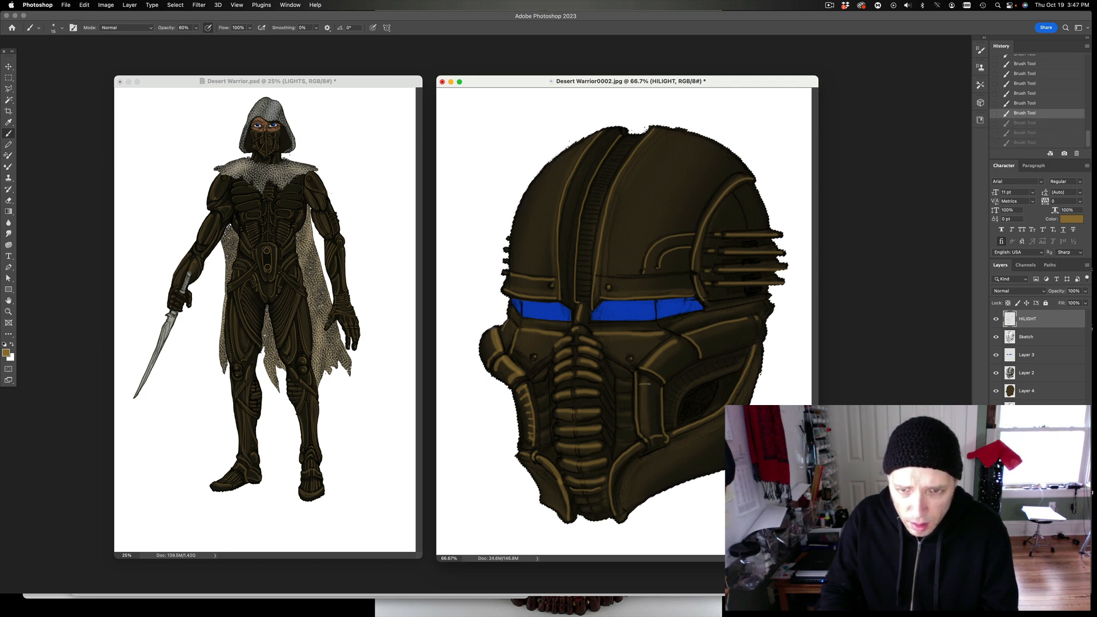
key(super+shift+z)
key(super+shift+z)
key(super+shift+z)
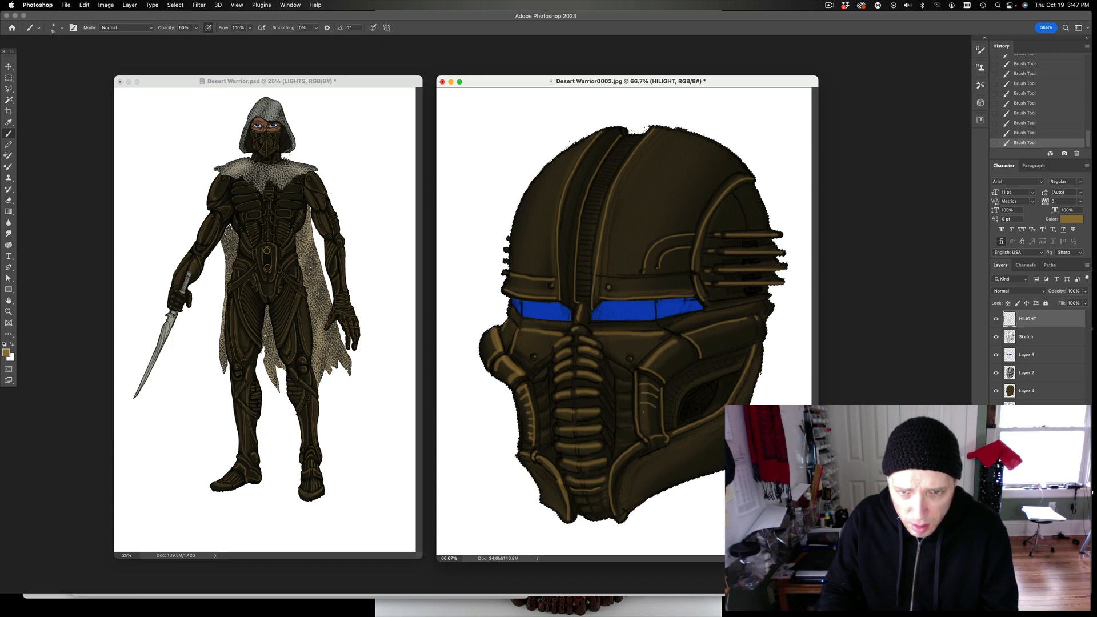
drag(641, 387, 654, 393)
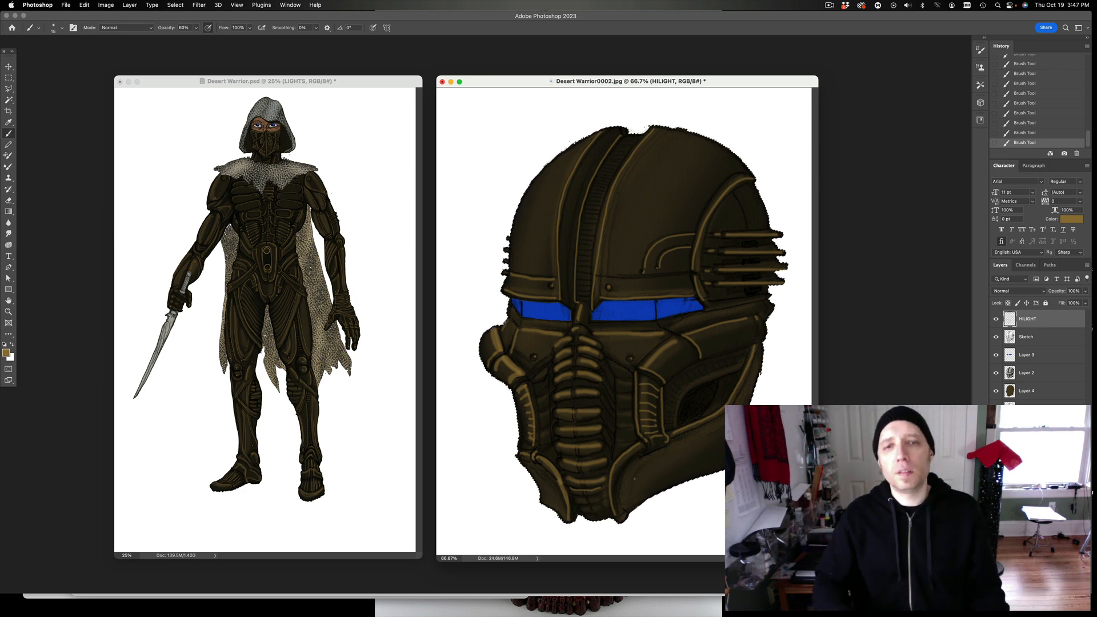
Soften the helmet highlights on the HILIGHT layer using a soft 175 px Eraser at reduced opacity.
click(9, 201)
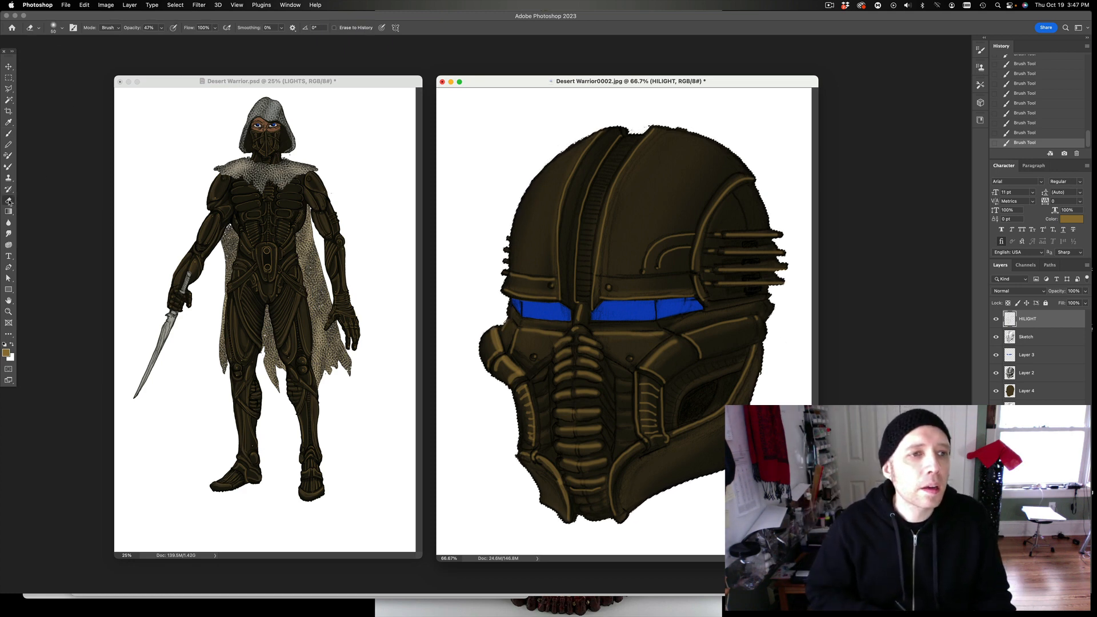
click(62, 28)
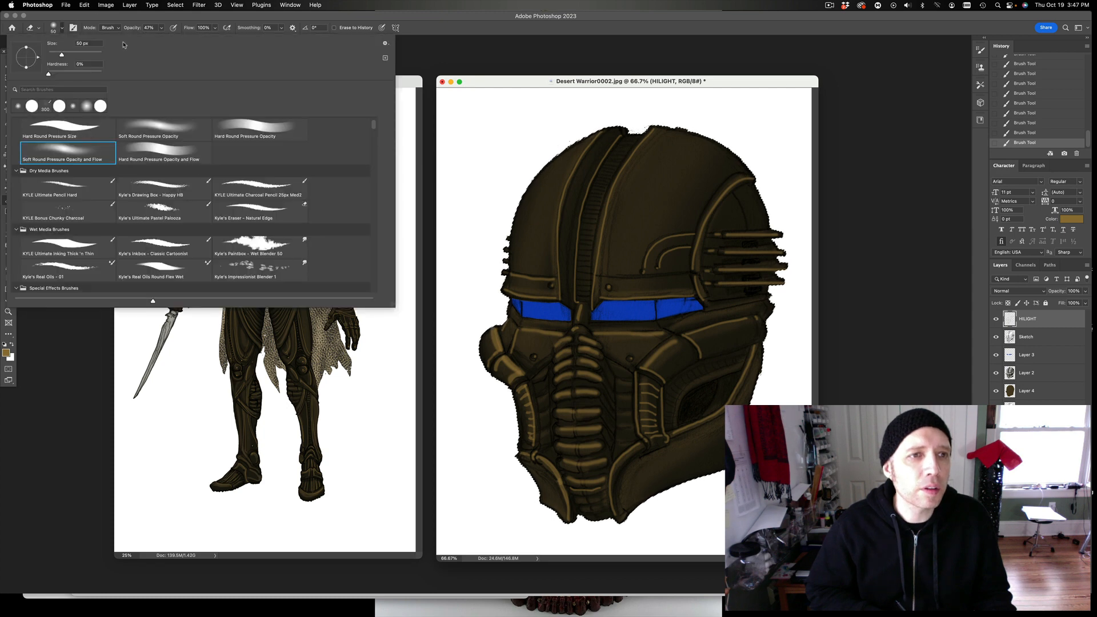
click(161, 28)
drag(162, 40, 153, 40)
key(bracketright)
key(bracketright)
key(bracketright)
key(bracketright)
key(bracketright)
key(bracketright)
key(bracketright)
key(bracketright)
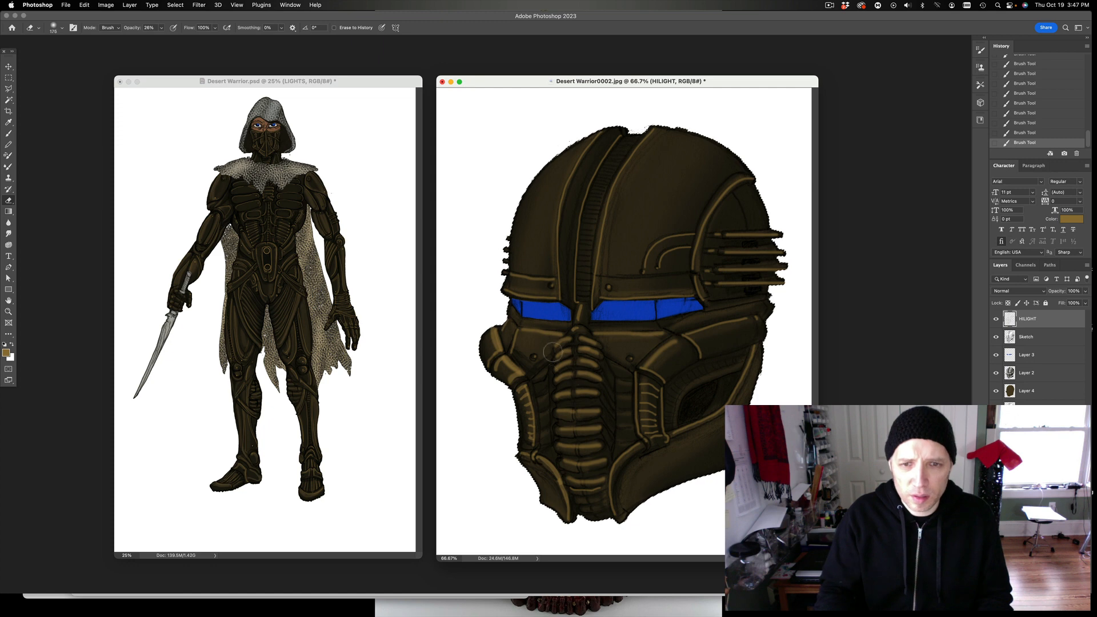
mouse_move(562, 343)
mouse_down()
mouse_move(557, 405)
mouse_move(581, 499)
mouse_move(597, 392)
mouse_move(603, 477)
mouse_up()
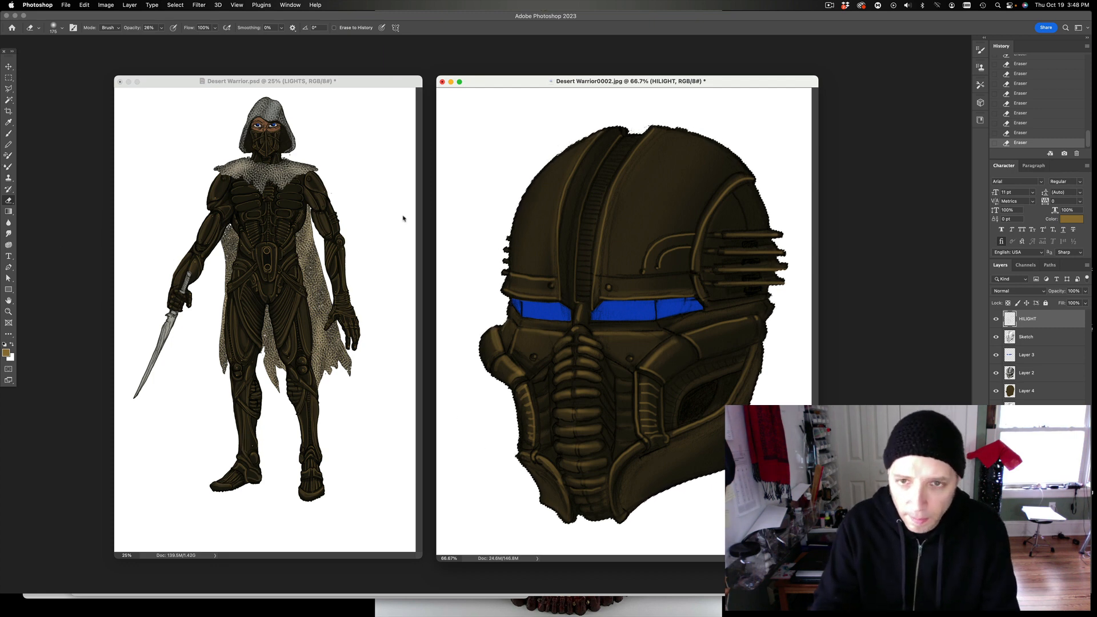
Rename Layer 3, which holds the blue eye slits, as EYES.
key(super+minus)
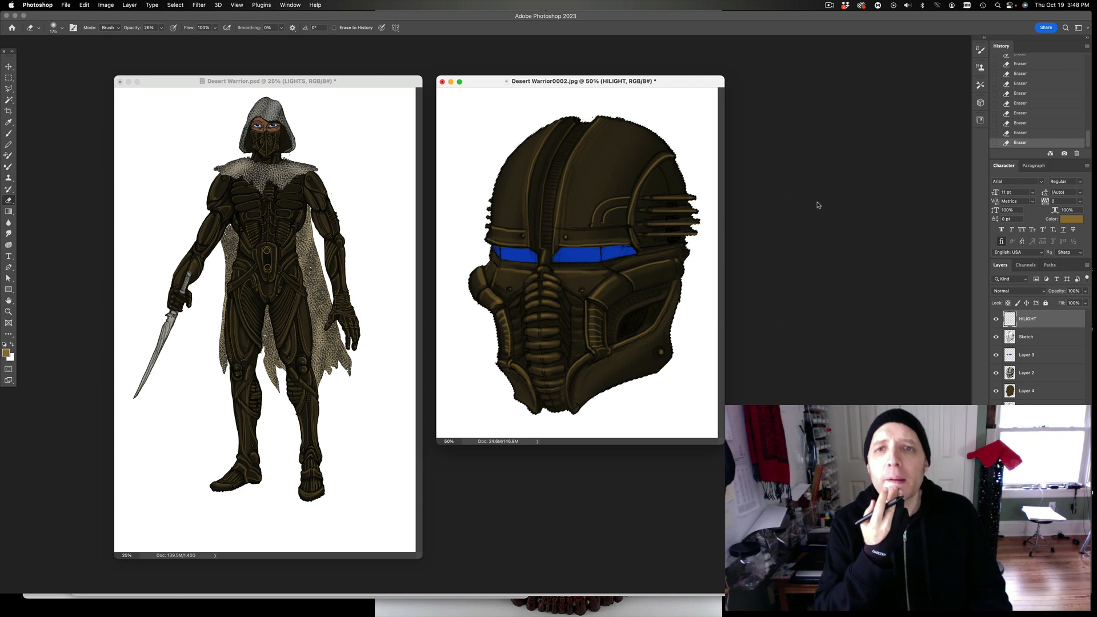
click(1022, 356)
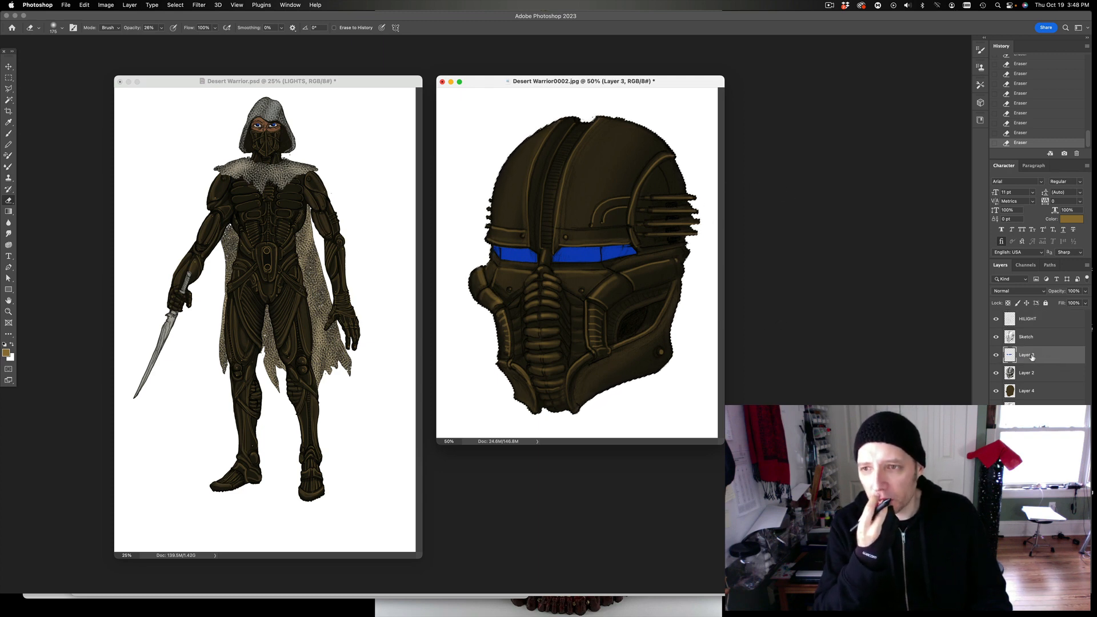
double_click(1029, 354)
text(EYES)
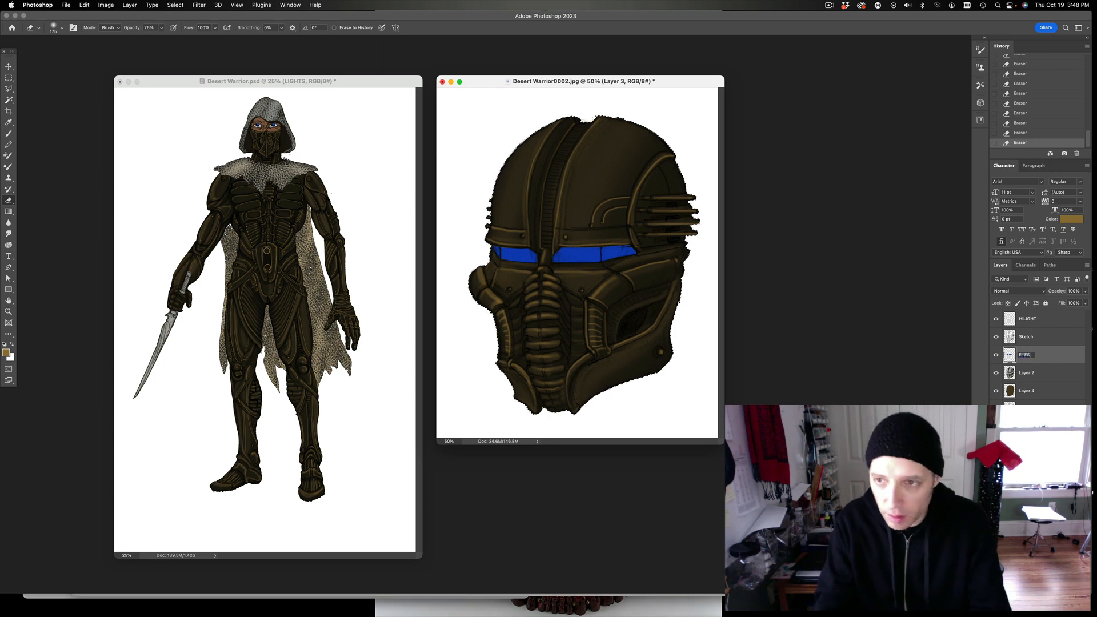
key(Return)
Add a blue Outer Glow layer style to the EYES layer.
double_click(1050, 361)
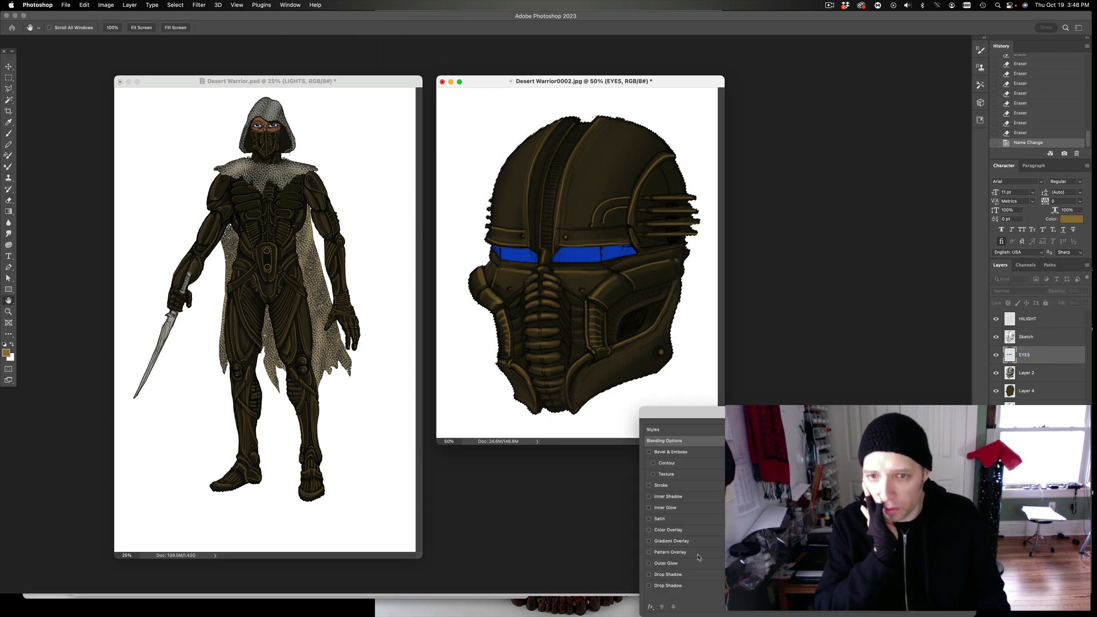
click(648, 563)
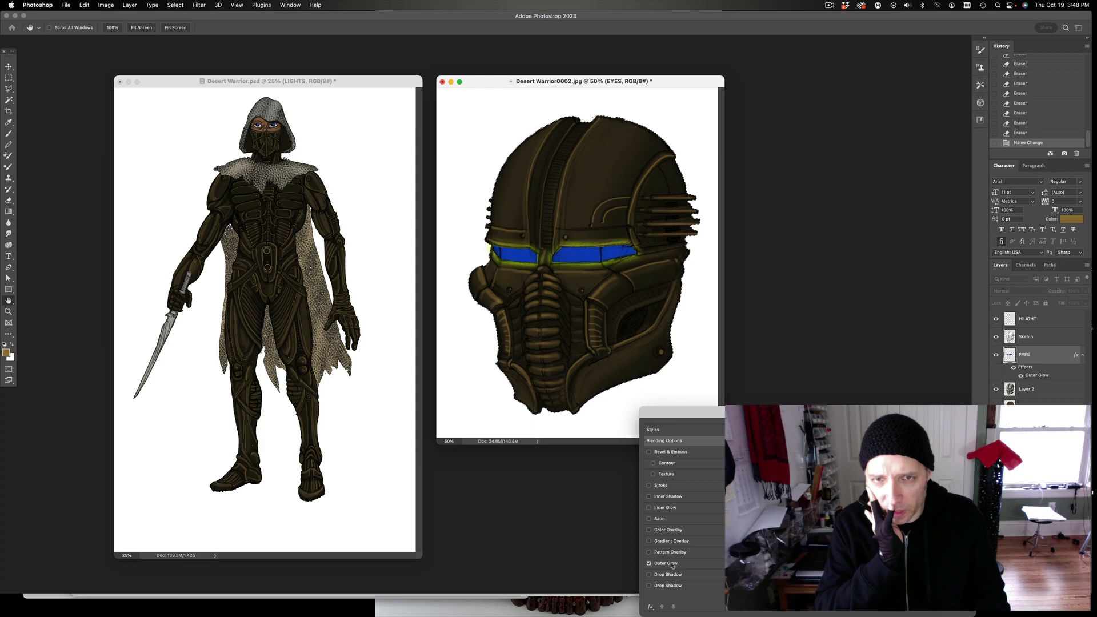
click(680, 563)
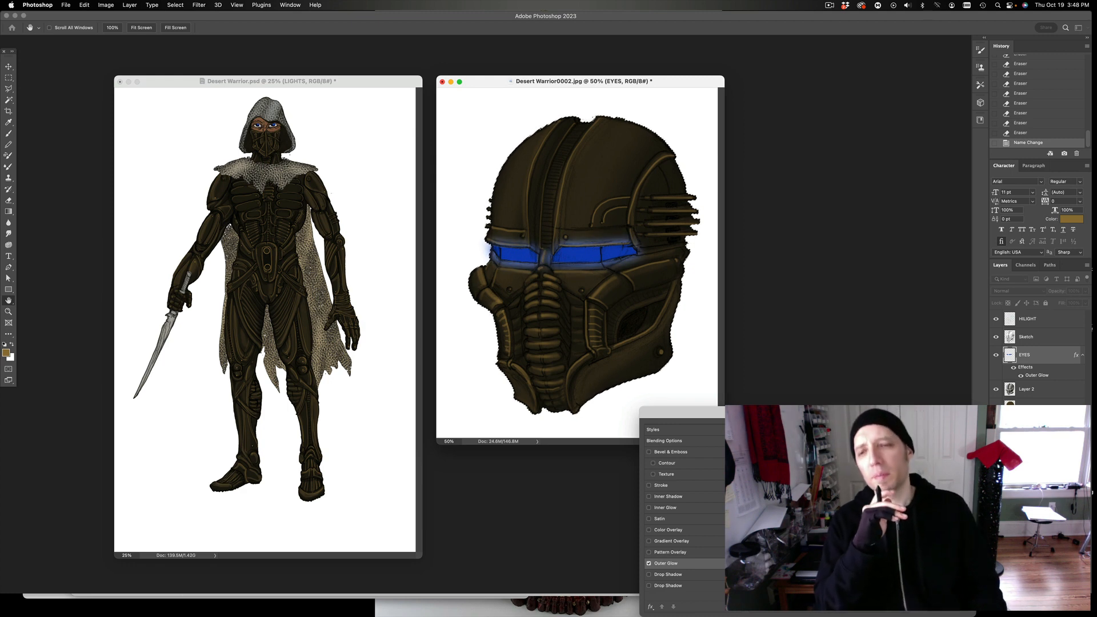
key(Return)
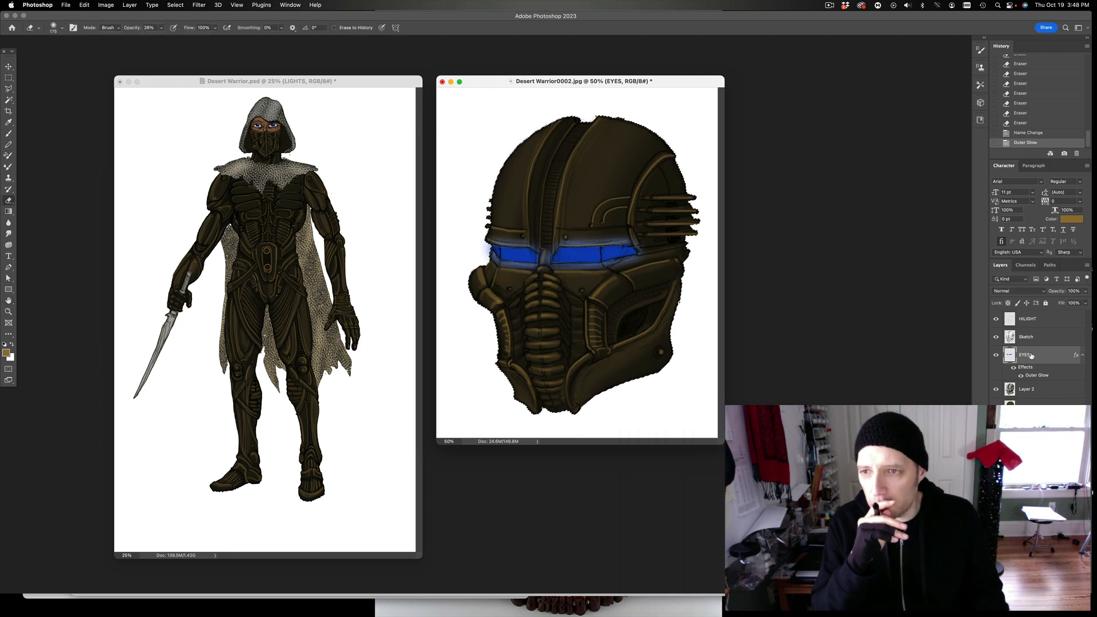
Move the EYES layer above the Sketch layer and set its blend mode to Divide.
drag(1028, 357, 1029, 342)
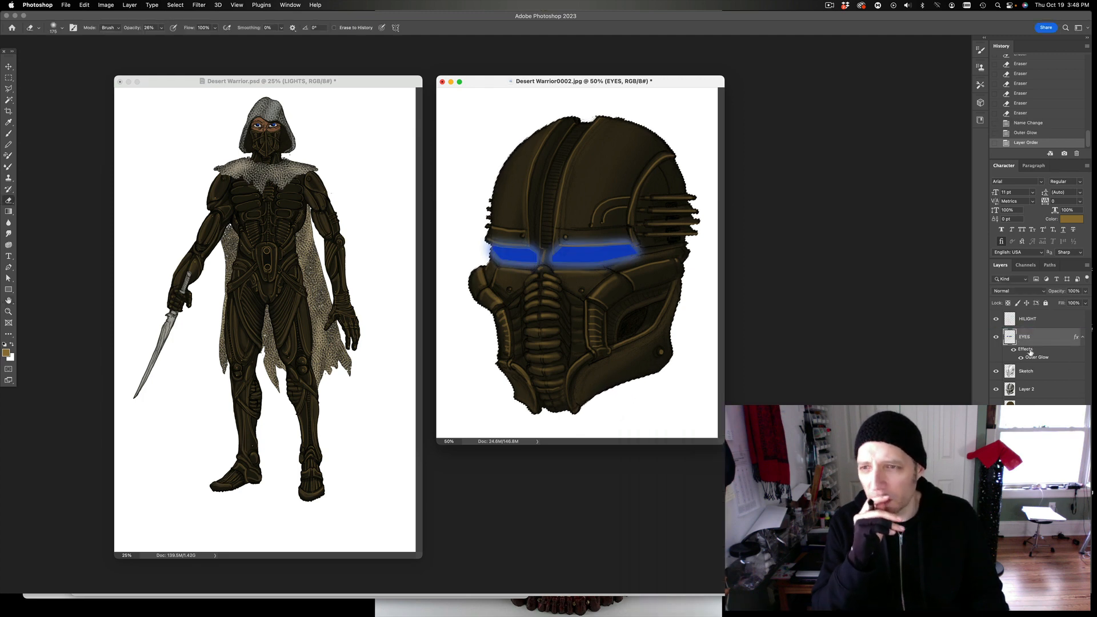
click(1022, 291)
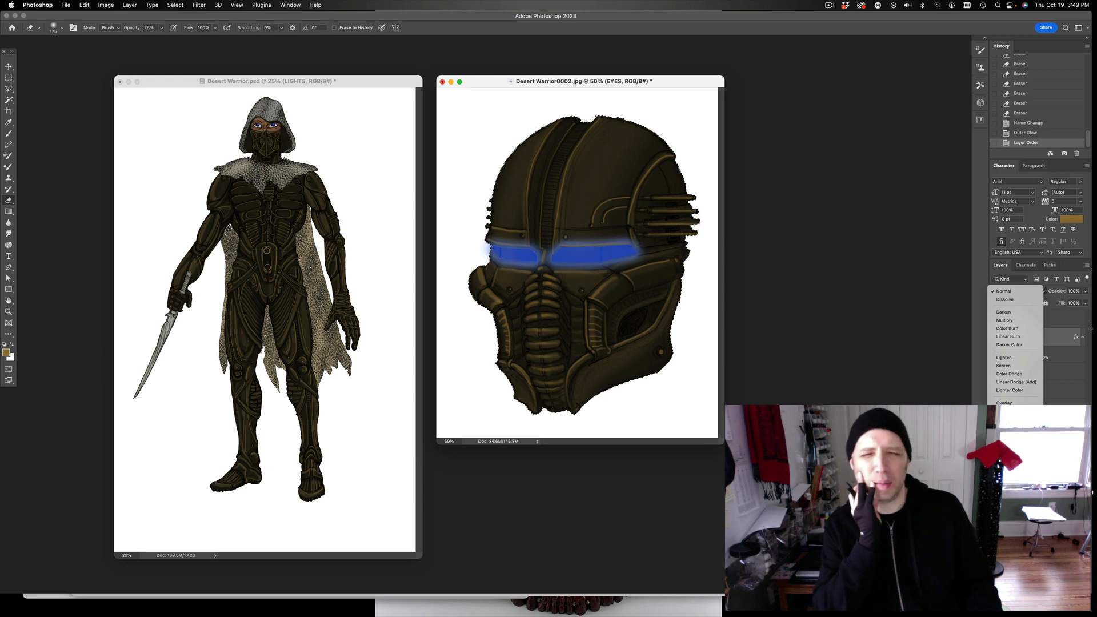
click(1008, 489)
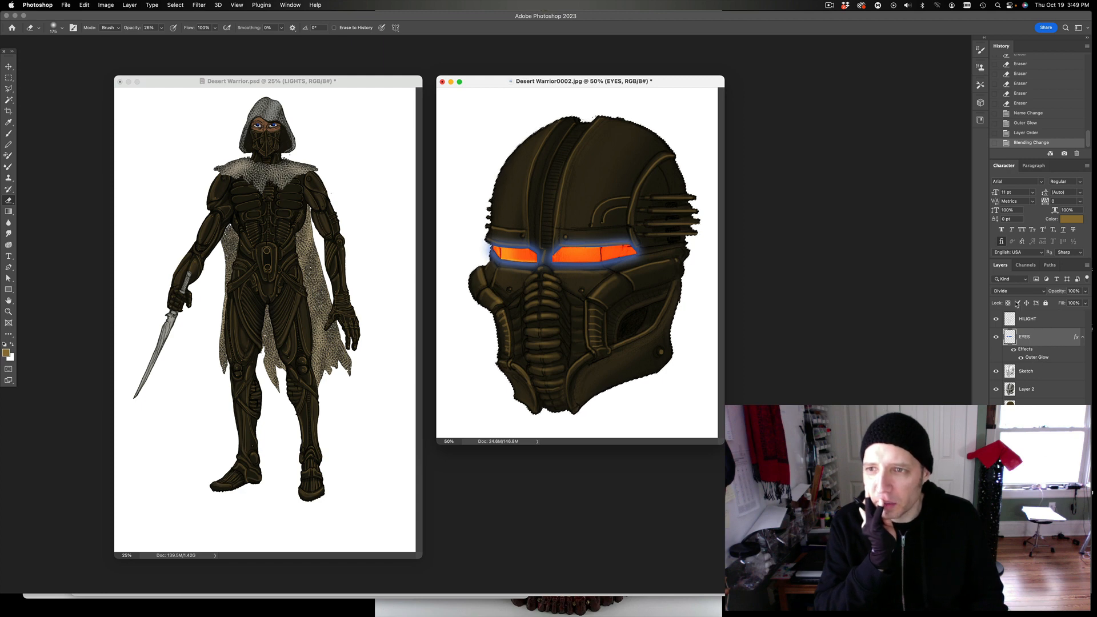
click(1020, 292)
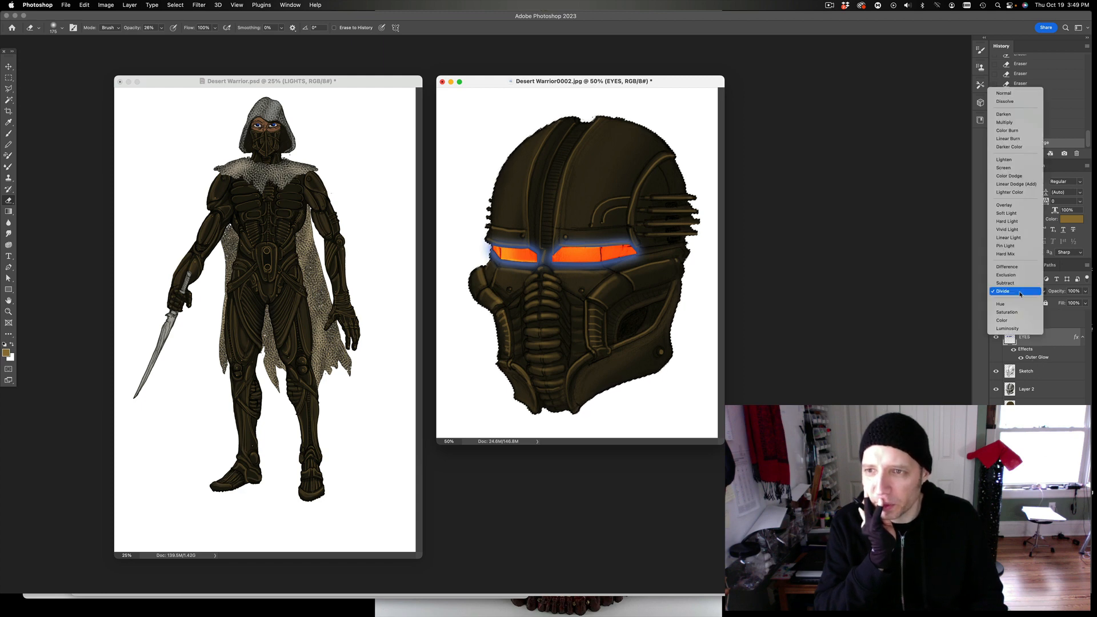
click(1020, 291)
Recolor the EYES layer's Outer Glow with the orange sampled from the right eye slit.
double_click(1037, 357)
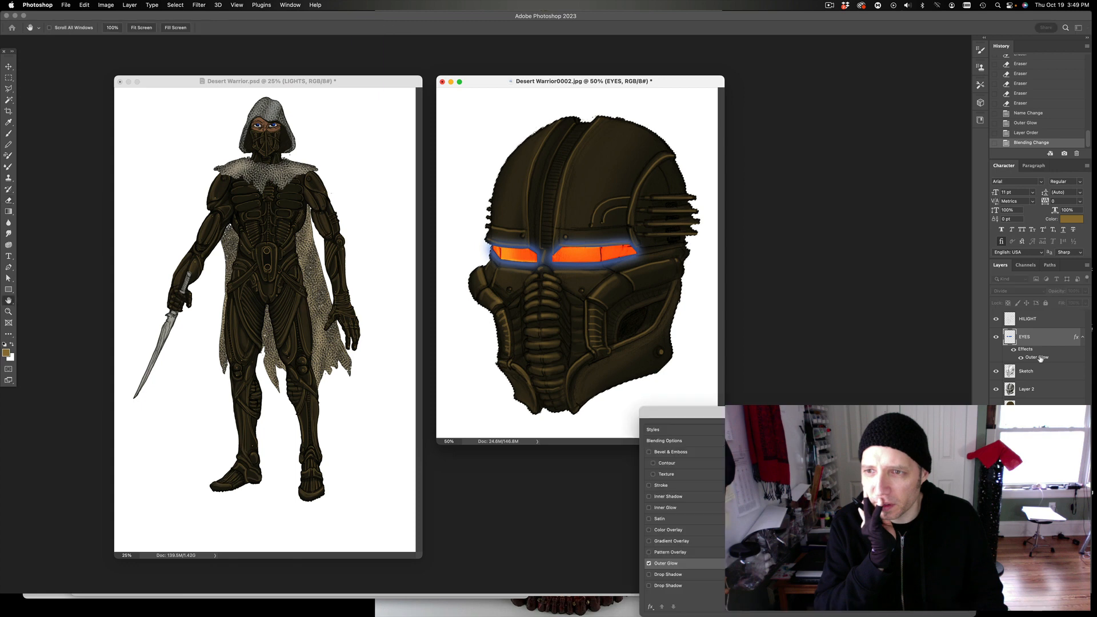
click(743, 488)
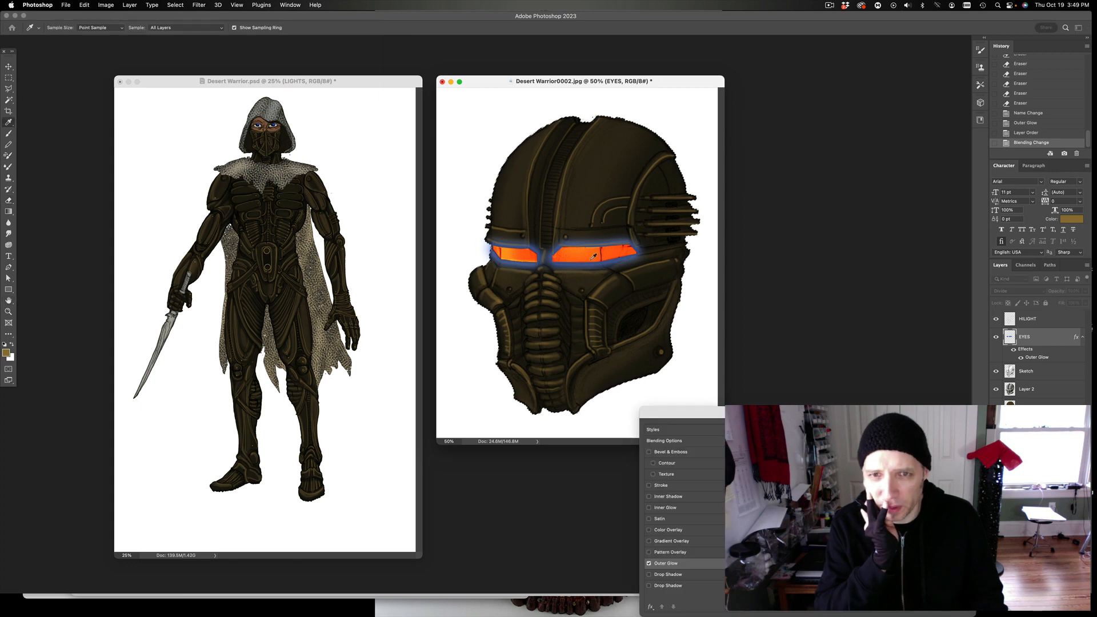
click(590, 252)
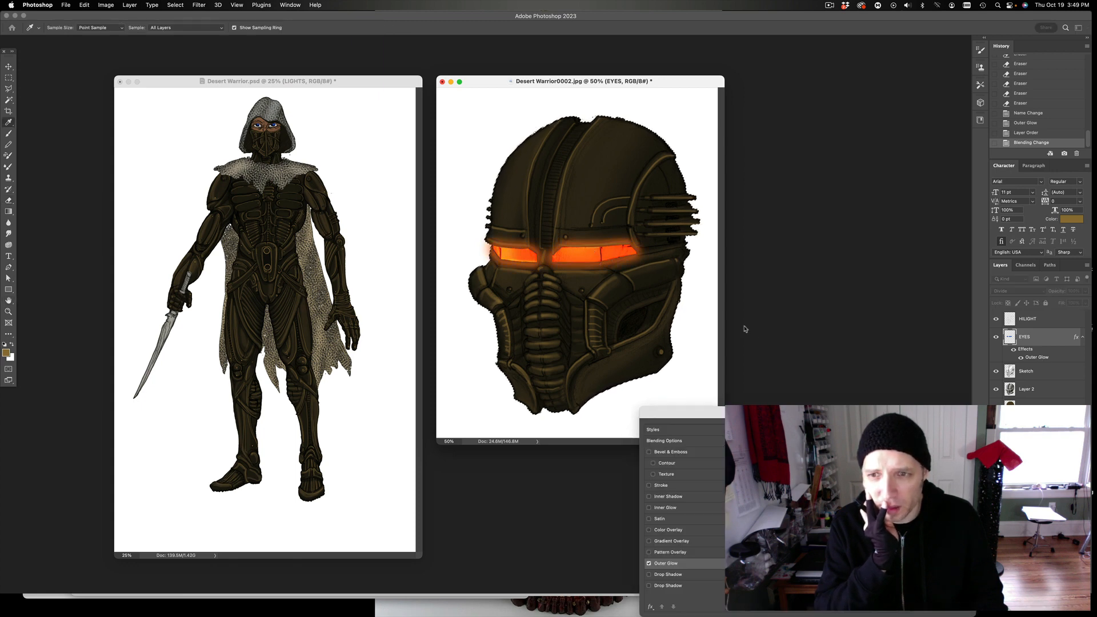
key(Return)
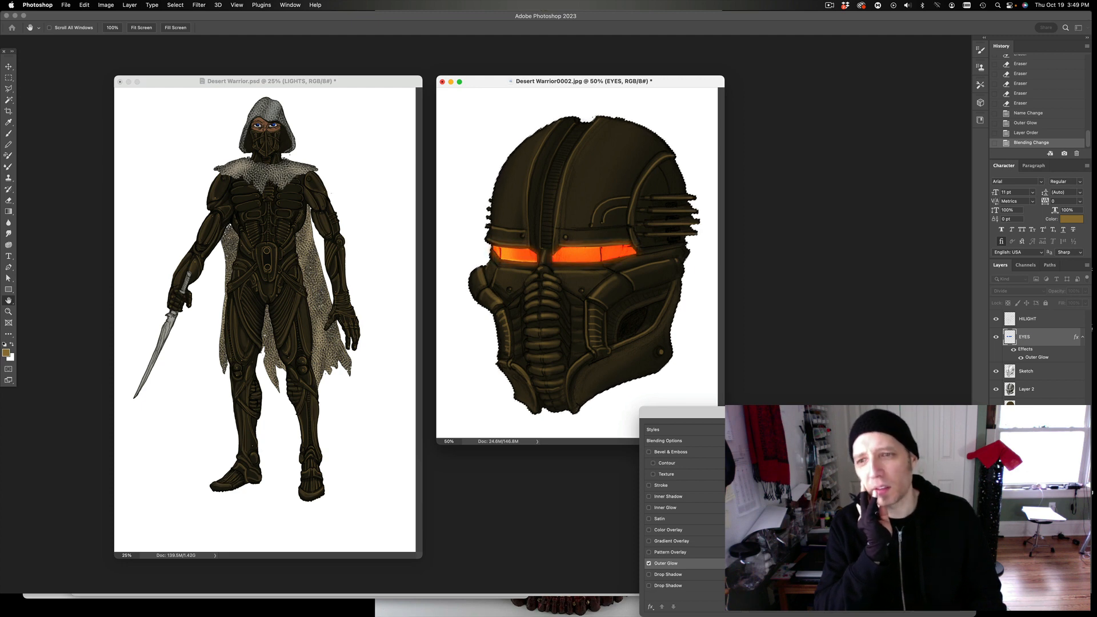
key(Return)
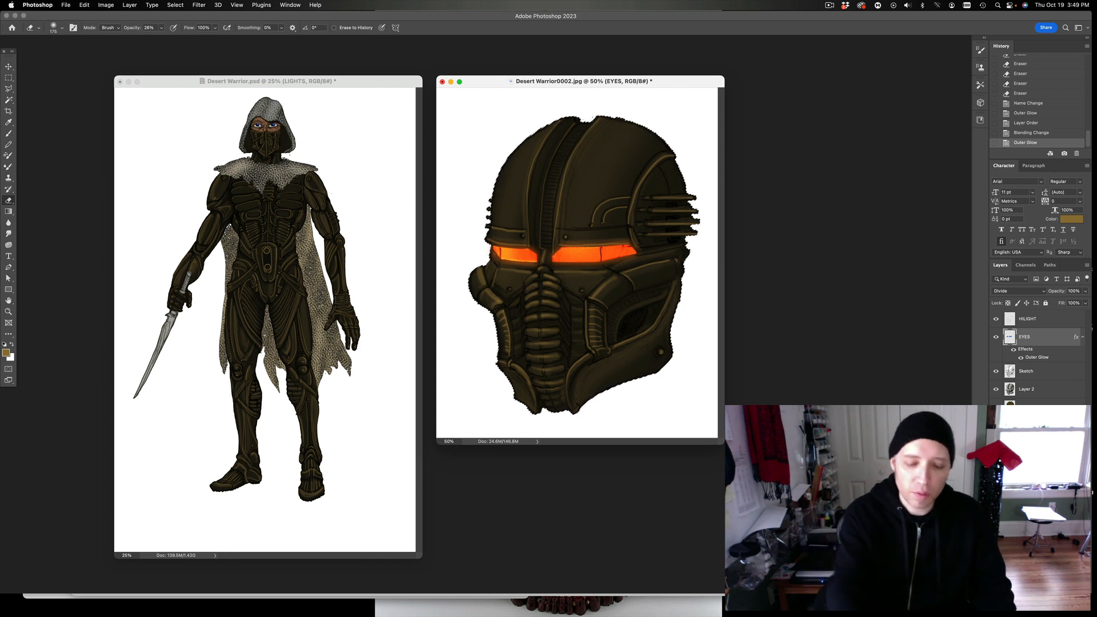
Deselect everything and save the helmet image in Photoshop format as Desert Warrior0002.psd in the Creature Sketches folder.
key(super+d)
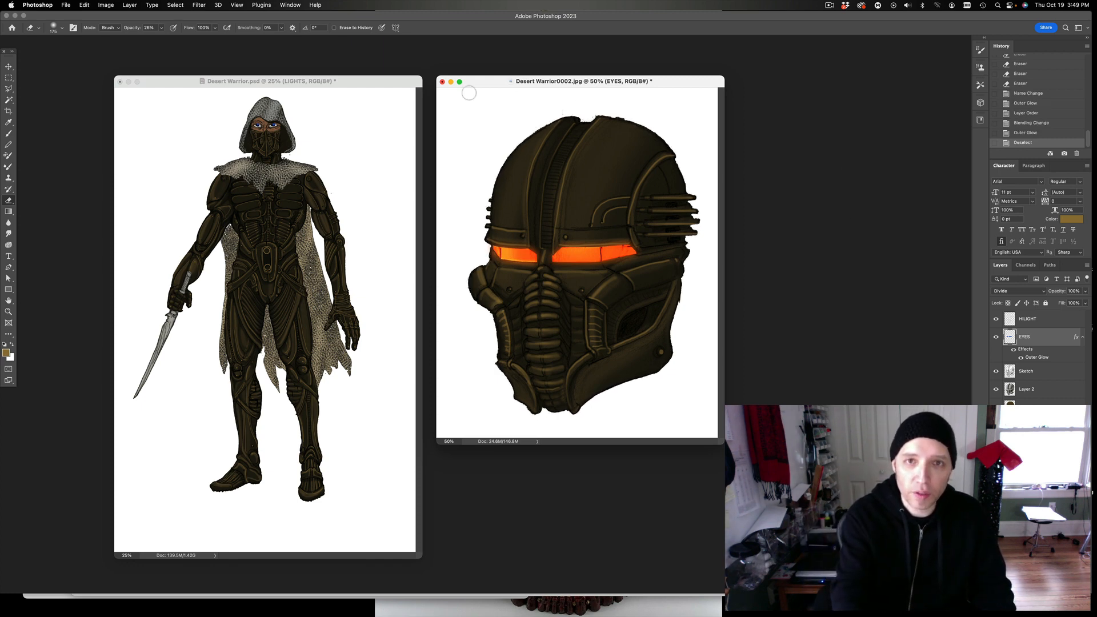
key(super+s)
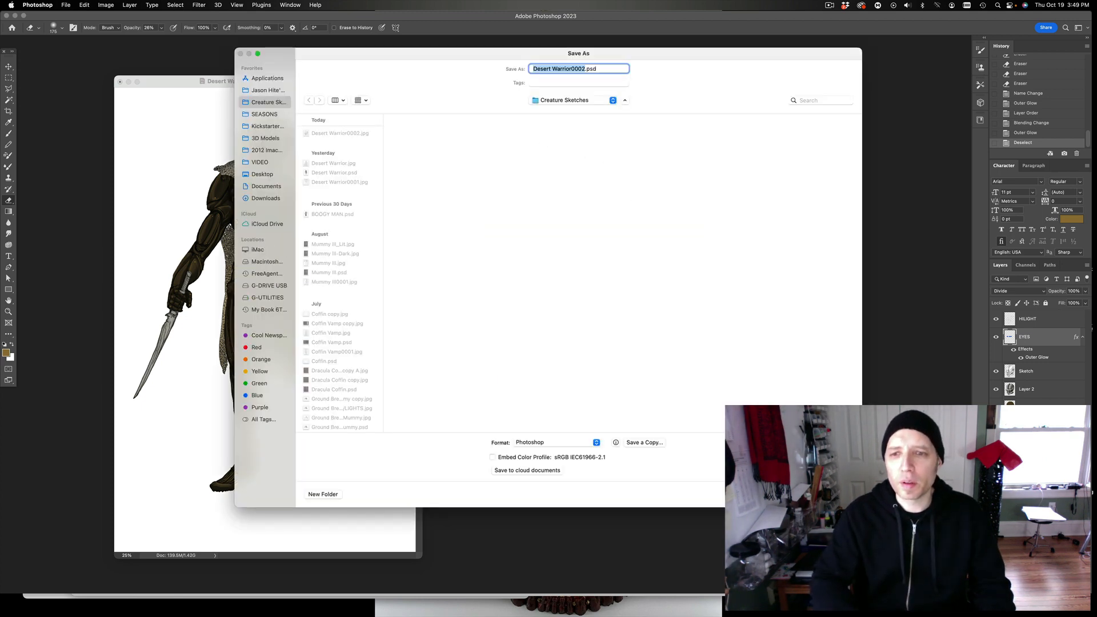
key(Return)
click(654, 264)
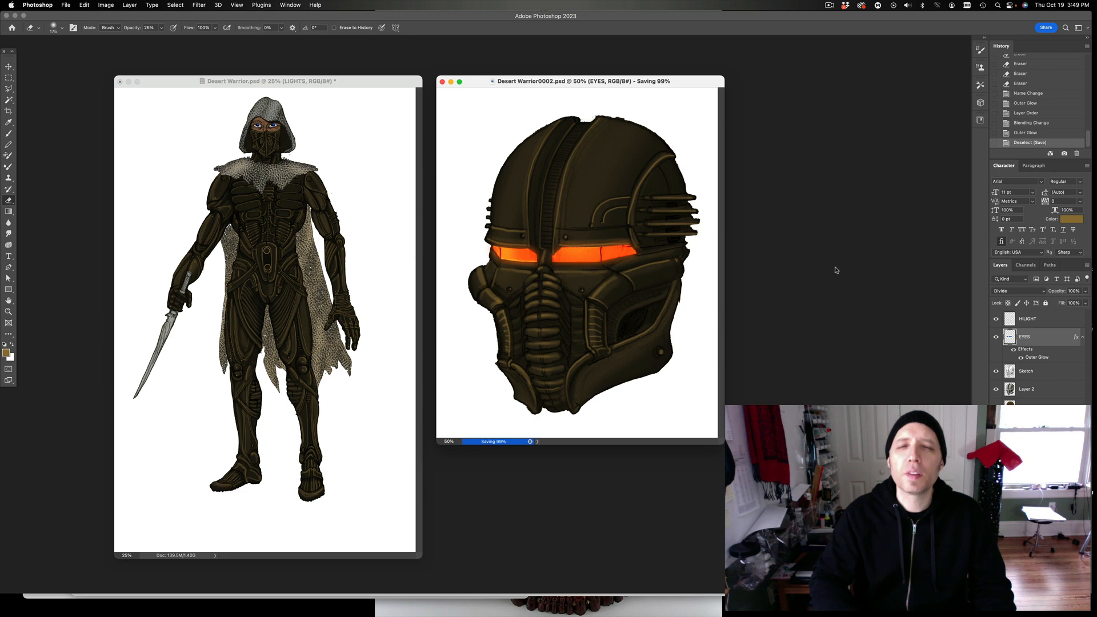